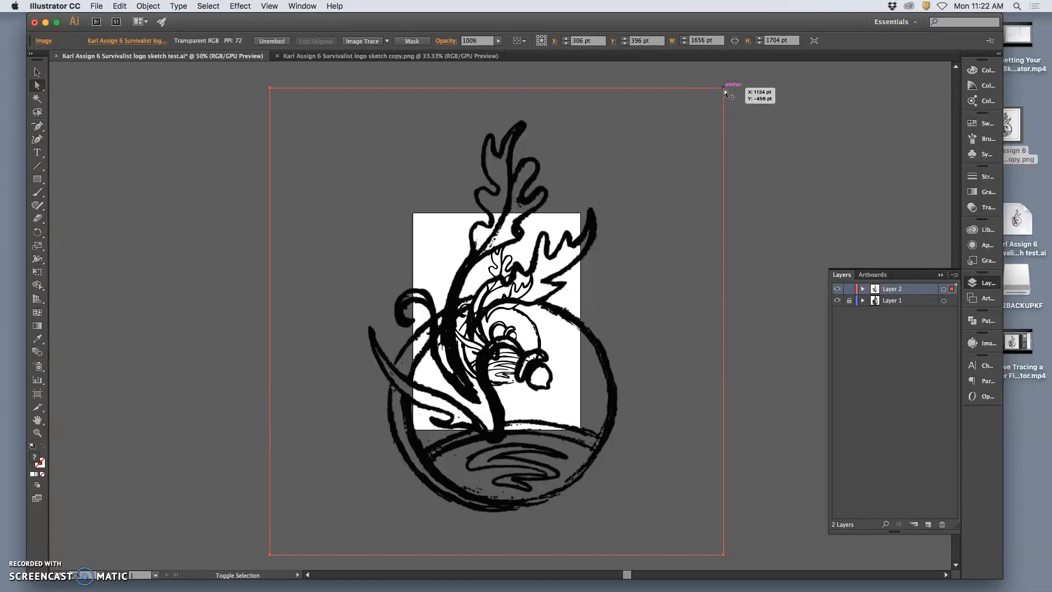
Scale the placed sketch image down about its center to about 588 by 605 pt so it fits inside the artboard.
left_click(709, 101)
left_click(496, 91)
left_click(37, 72)
left_click(556, 103)
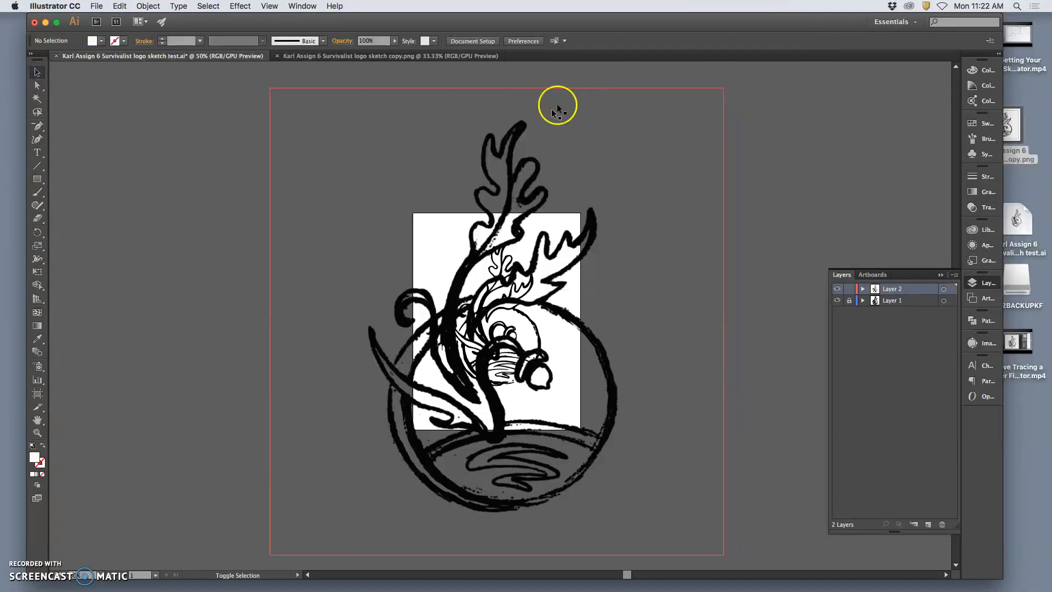
left_click_drag(724, 87, 585, 191)
left_click_drag(584, 230, 583, 232)
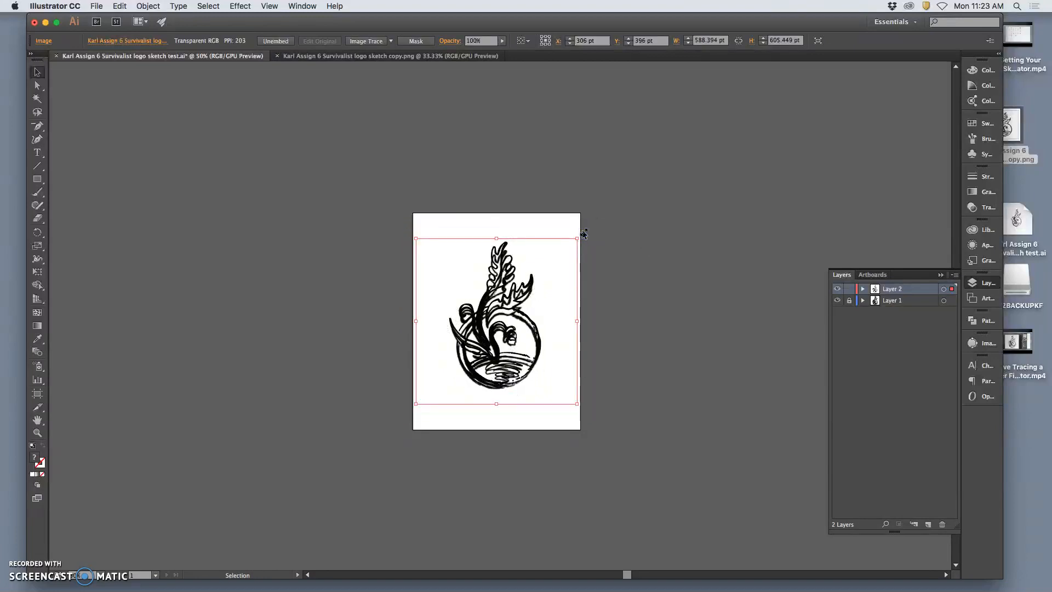
Move and nudge the sketch image up and left over the artwork on Layer 1 to line up the two drawings.
key("super+equal")
key("super+equal")
key("super+equal")
key("super+equal")
left_click_drag(532, 344, 529, 326)
key("Up")
key("Up")
key("Up")
key("Up")
key("Up")
key("Up")
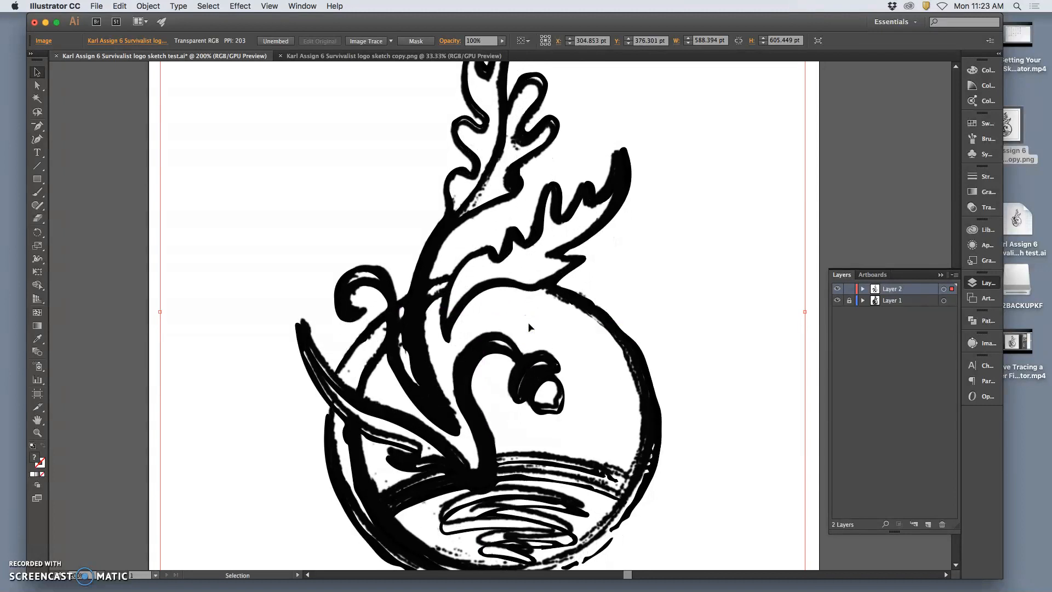
key("Left")
key("Left")
key("Left")
key("Left")
key("Left")
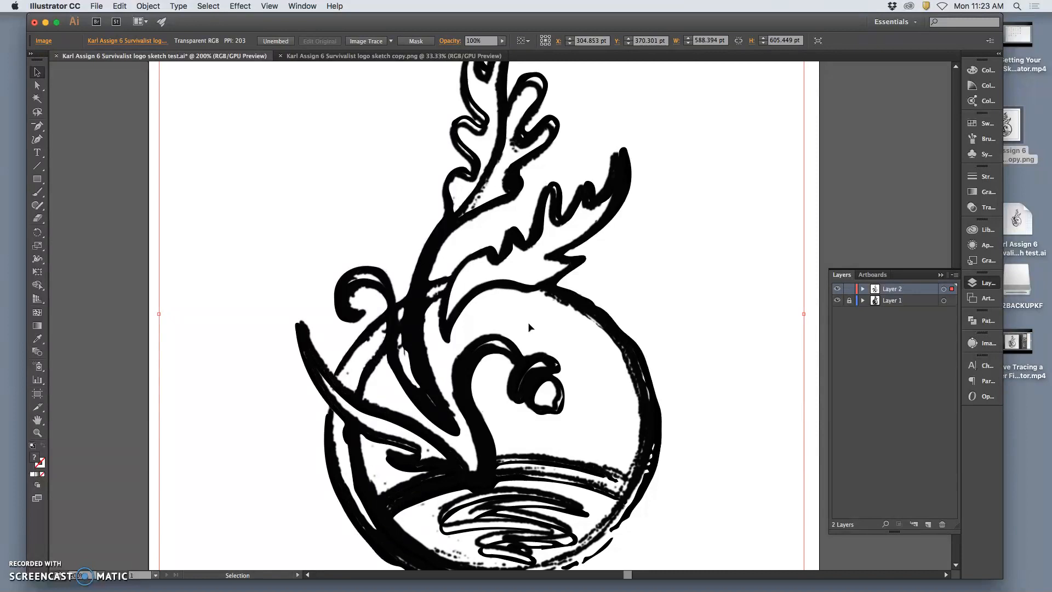
key("Down")
key("Down")
key("Down")
key("Down")
key("Down")
key("Down")
key("Down")
key("Down")
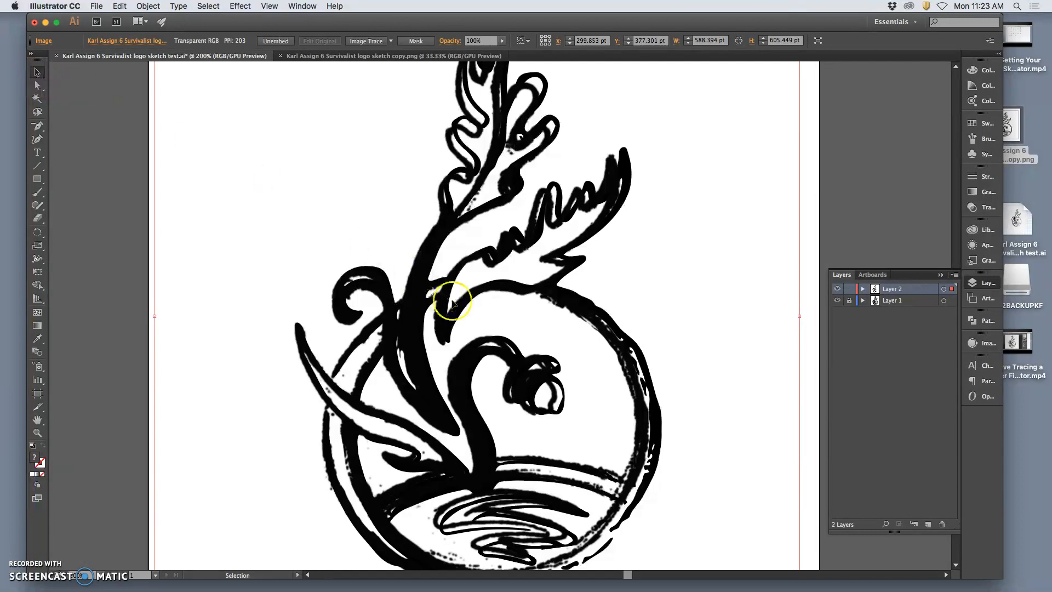
Enlarge the sketch image to about 597 by 614 pt and shift it slightly up and right over the artwork below.
scroll(446, 293, "down", 5)
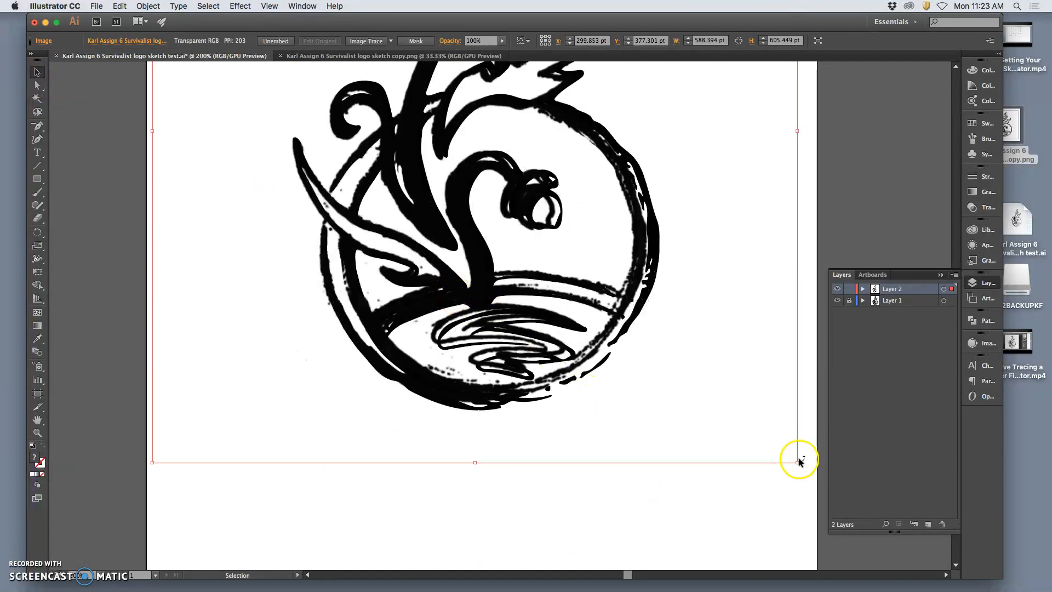
left_click_drag(797, 462, 807, 471)
scroll(715, 419, "up", 5)
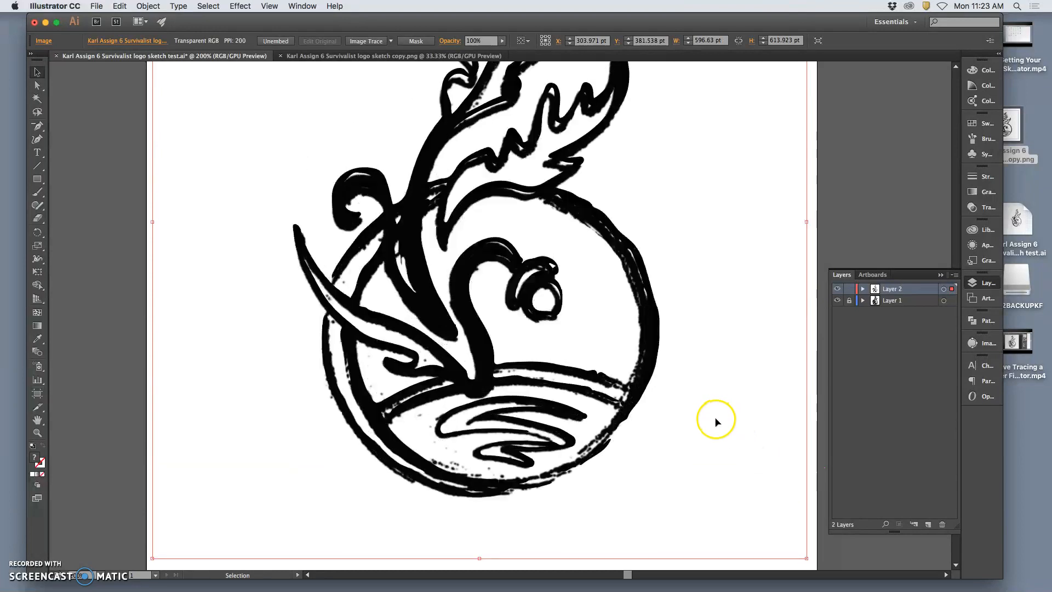
left_click_drag(555, 226, 560, 214)
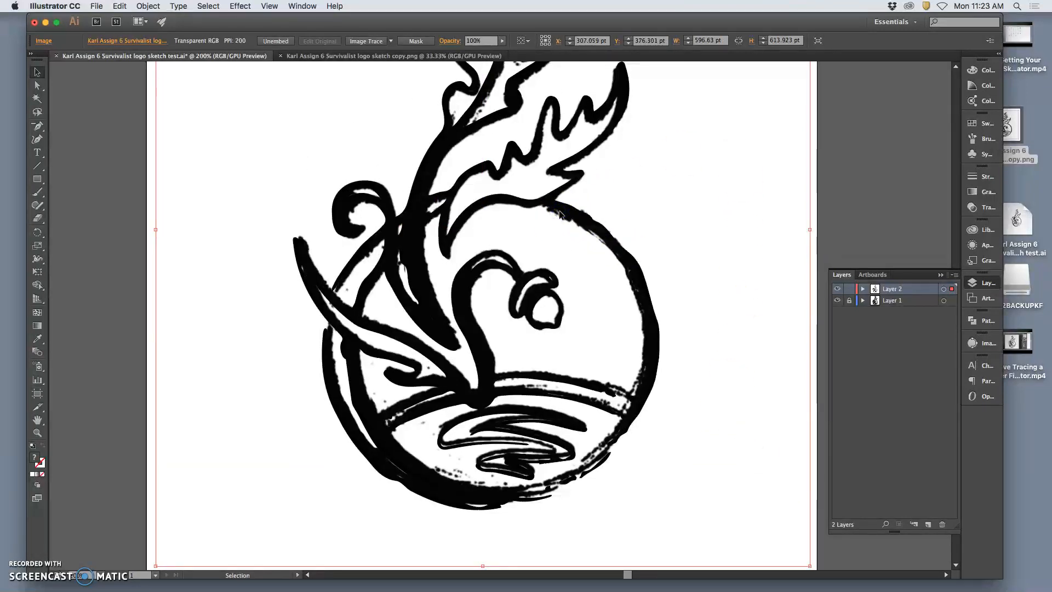
Stretch the sketch image's edges to about 601 by 621 pt so its lines match the artwork on Layer 1.
scroll(554, 328, "down", 2)
left_click_drag(149, 528, 150, 530)
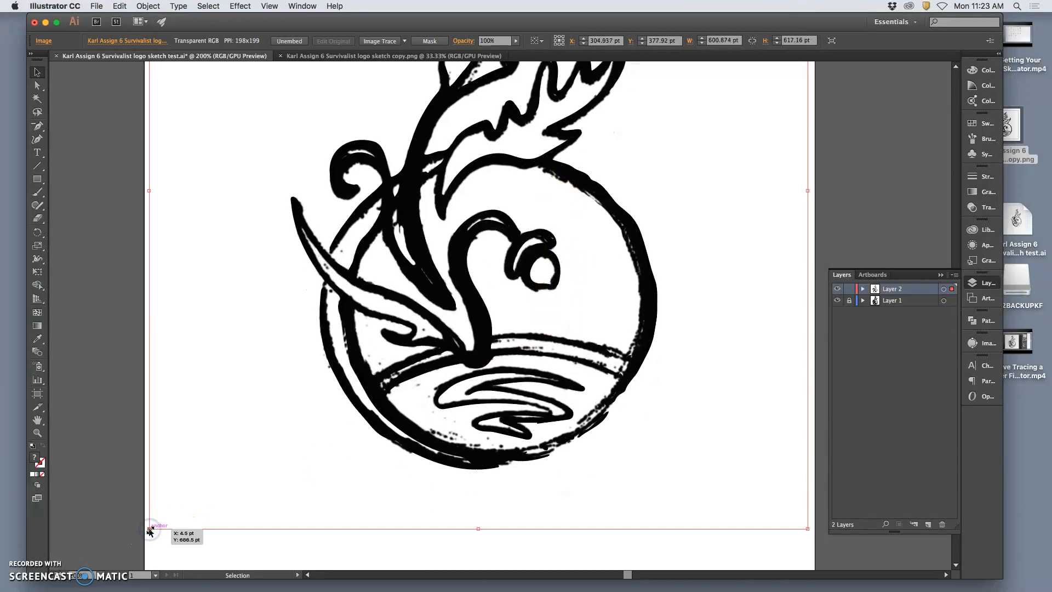
scroll(434, 422, "up", 10)
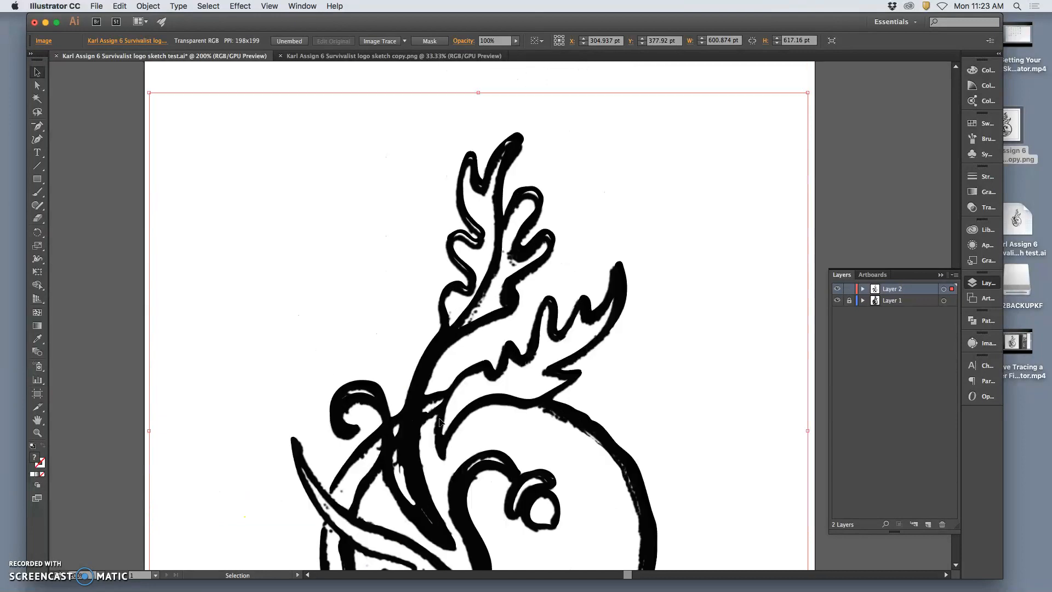
left_click_drag(479, 95, 479, 92)
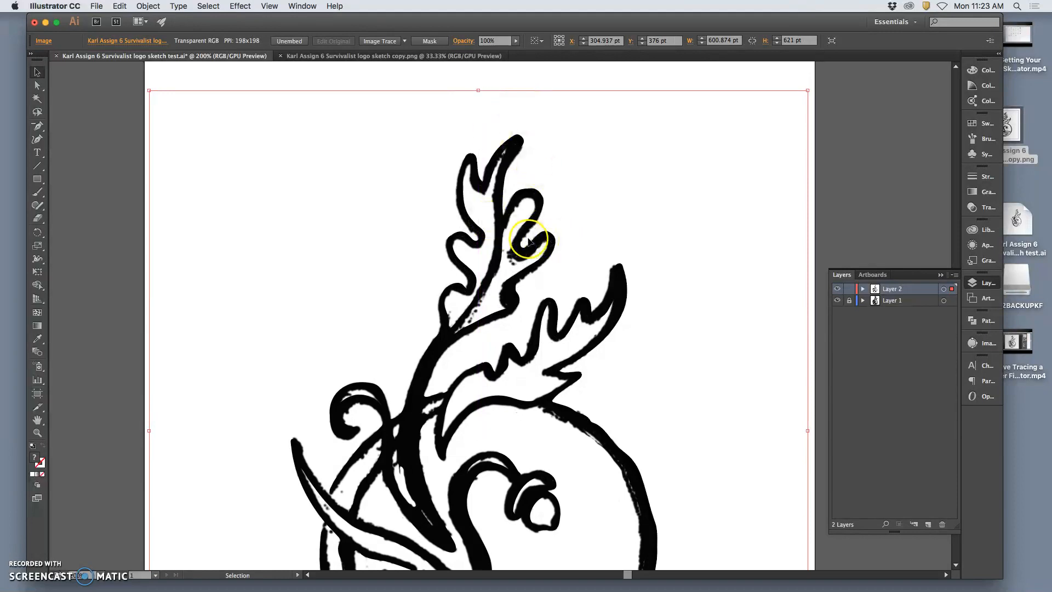
key("Return")
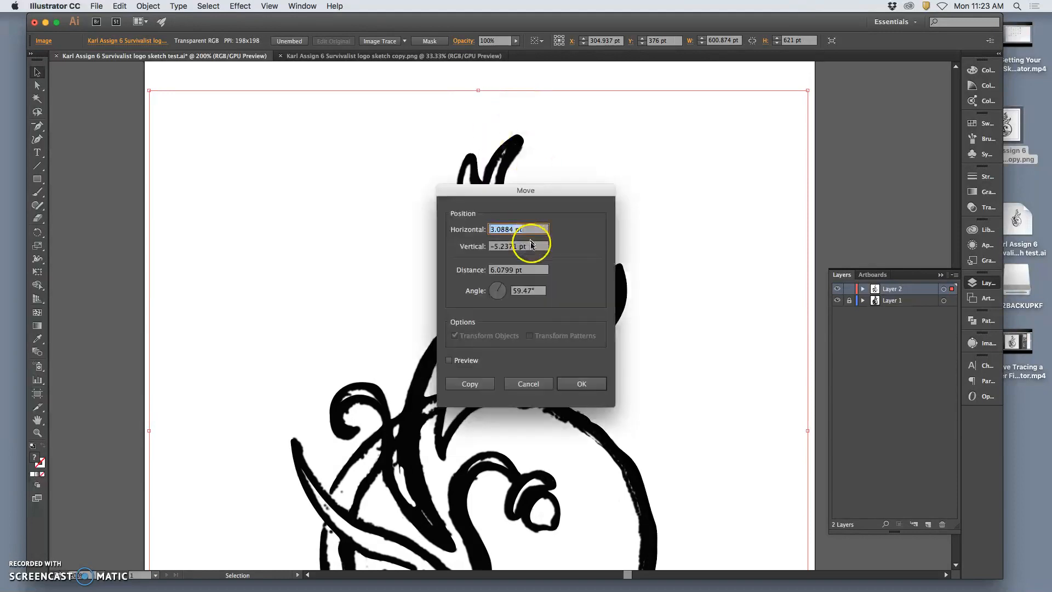
left_click(580, 384)
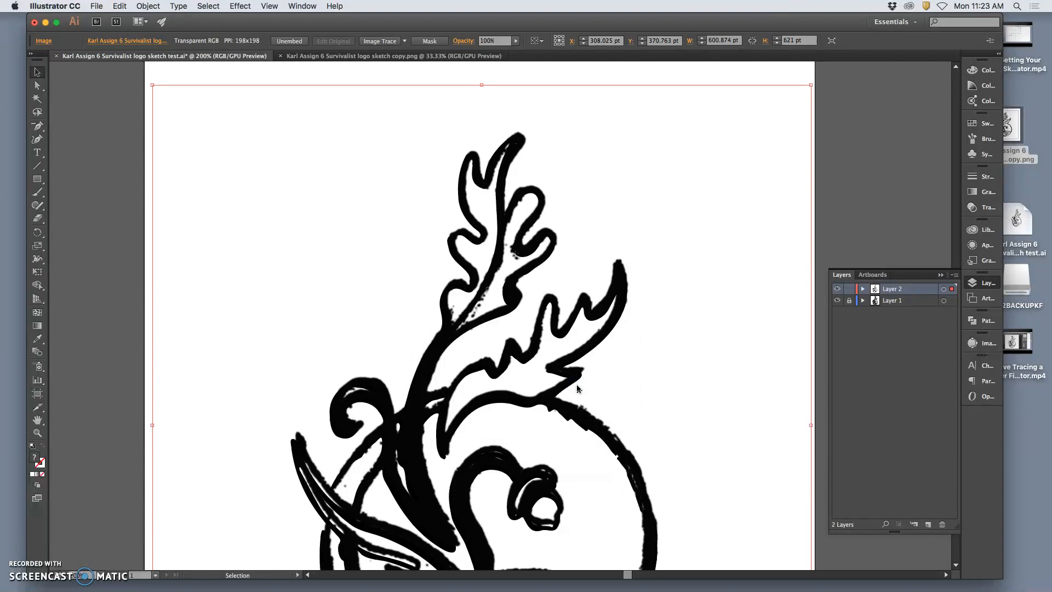
key("super+z")
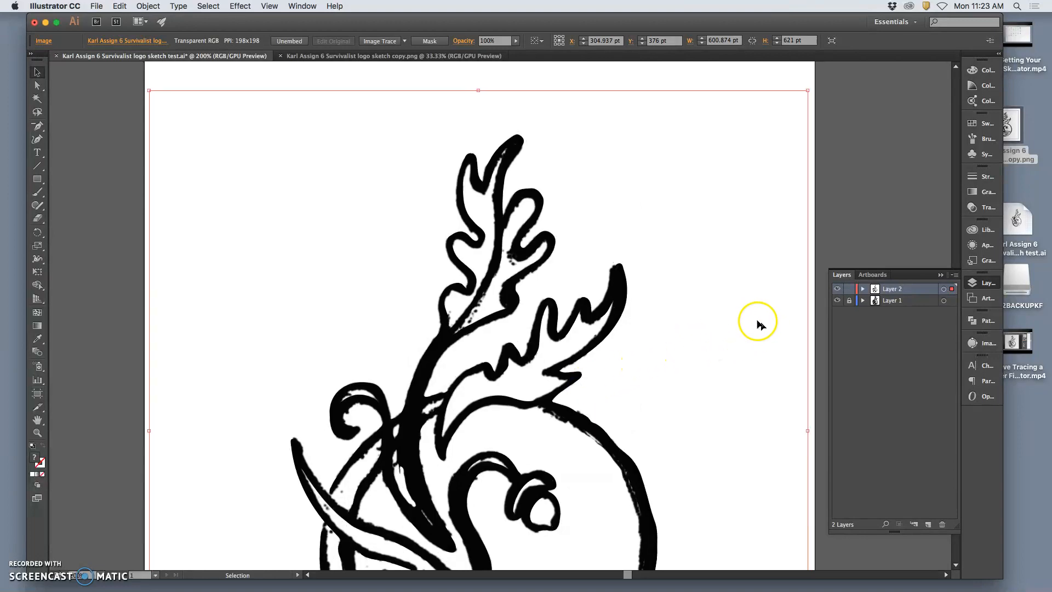
Hide Layer 2, unlock Layer 1 and select all its artwork to examine the traced paths.
key("super+minus")
key("super+minus")
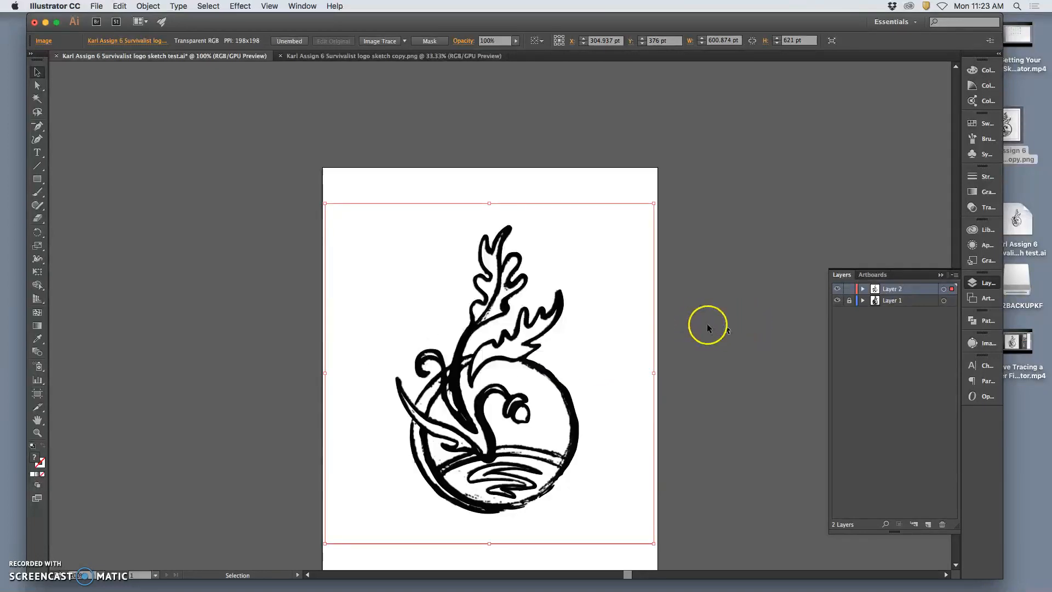
left_click(837, 288)
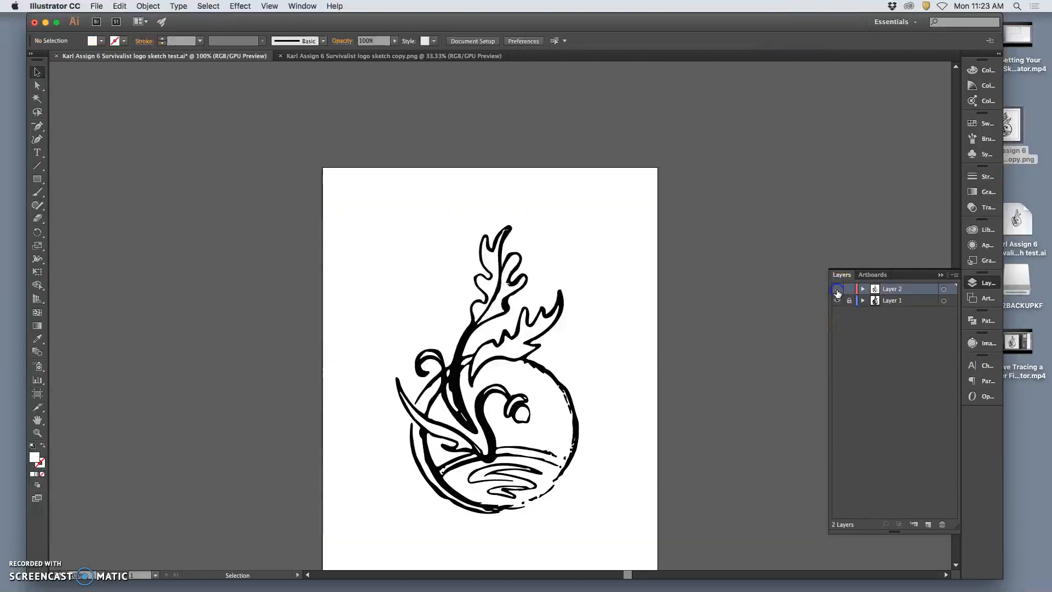
left_click(849, 301)
left_click(943, 300)
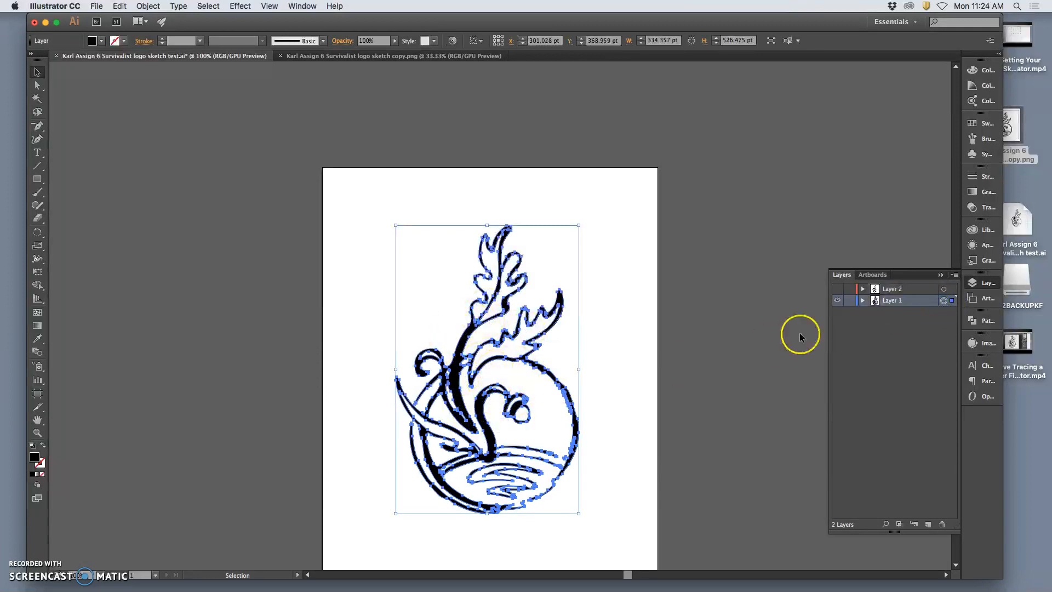
Lock and hide Layer 1, show Layer 2 again and select its sketch image.
left_click(853, 304)
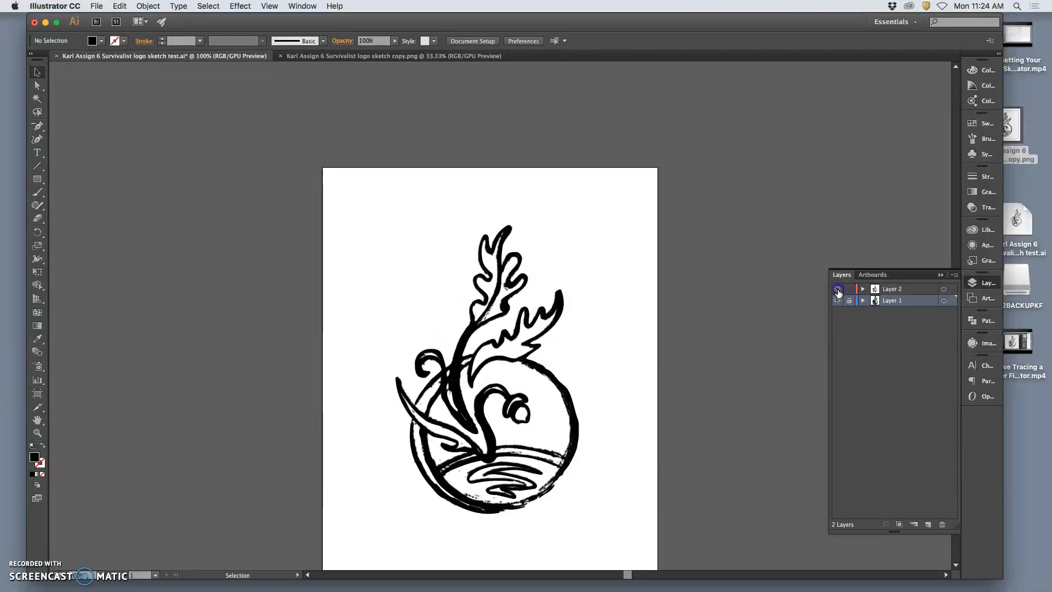
left_click(837, 300)
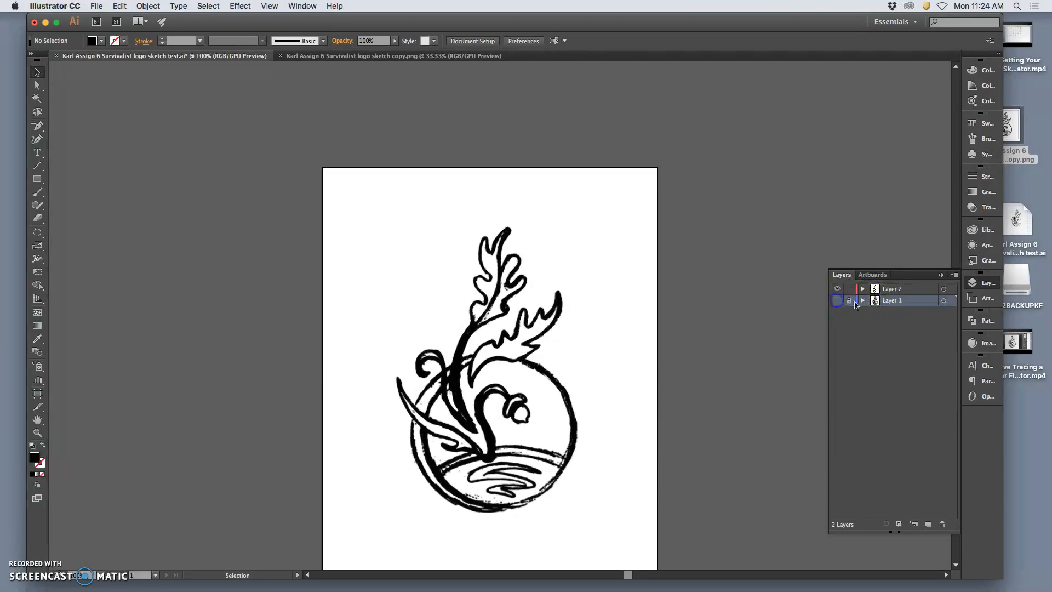
left_click(576, 376)
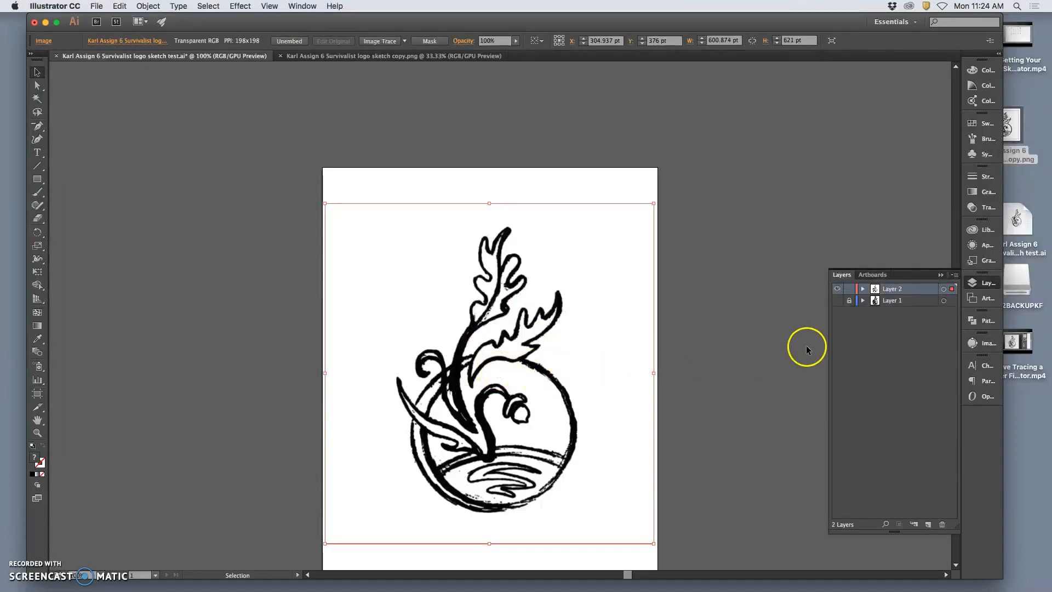
Rename Layer 2 as Onion Skin and dim its images to 50%.
double_click(917, 292)
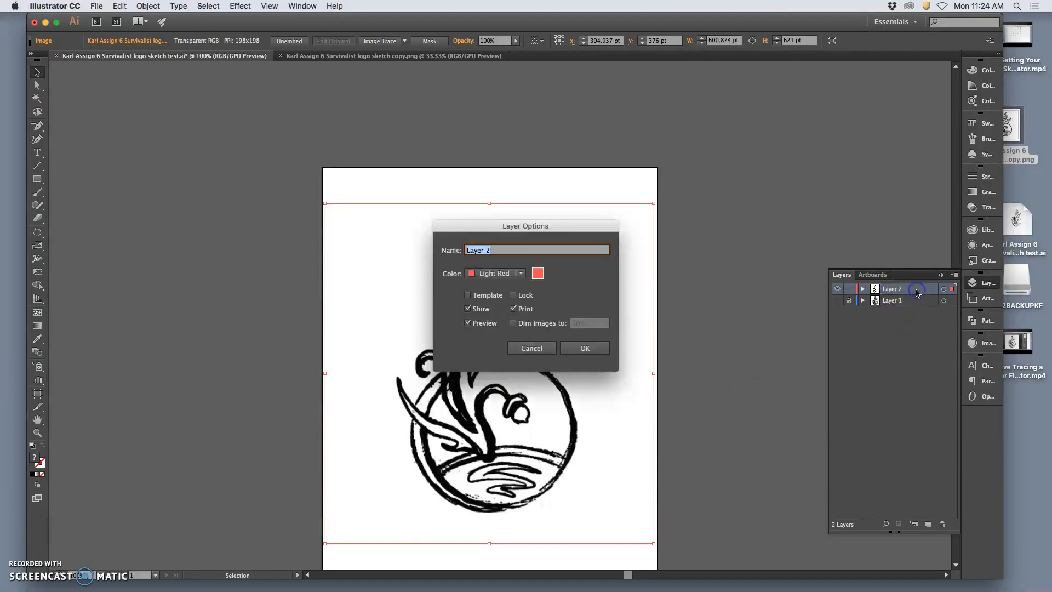
left_click_drag(590, 227, 787, 117)
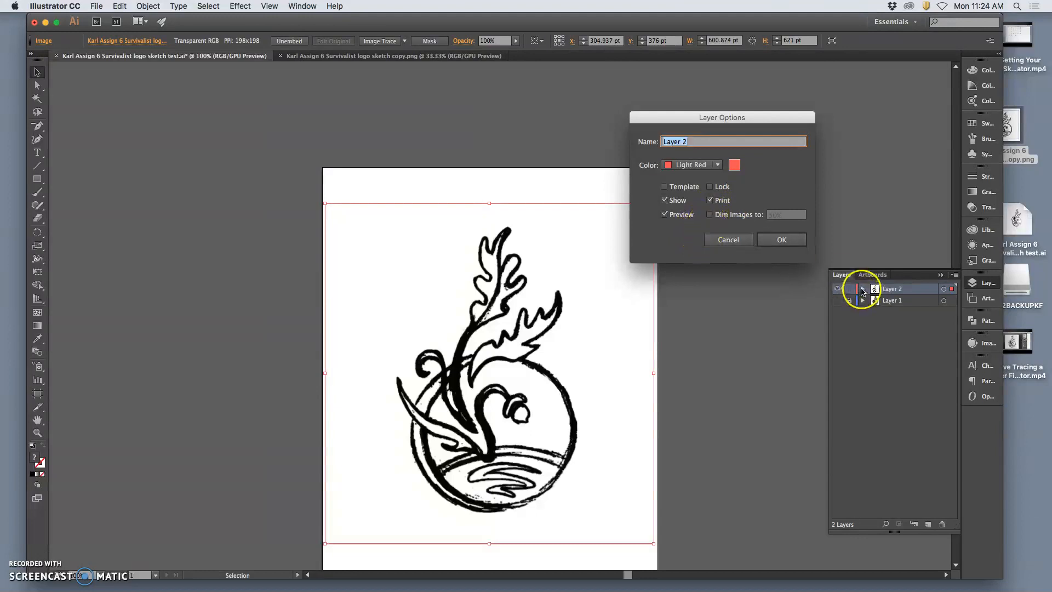
left_click(710, 215)
left_click(783, 218)
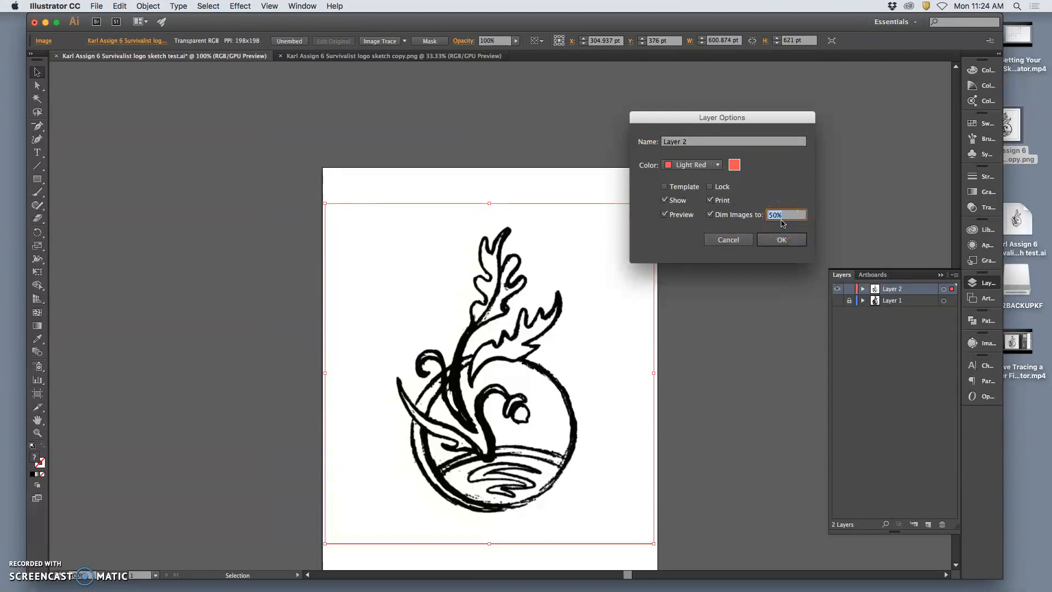
left_click(661, 143)
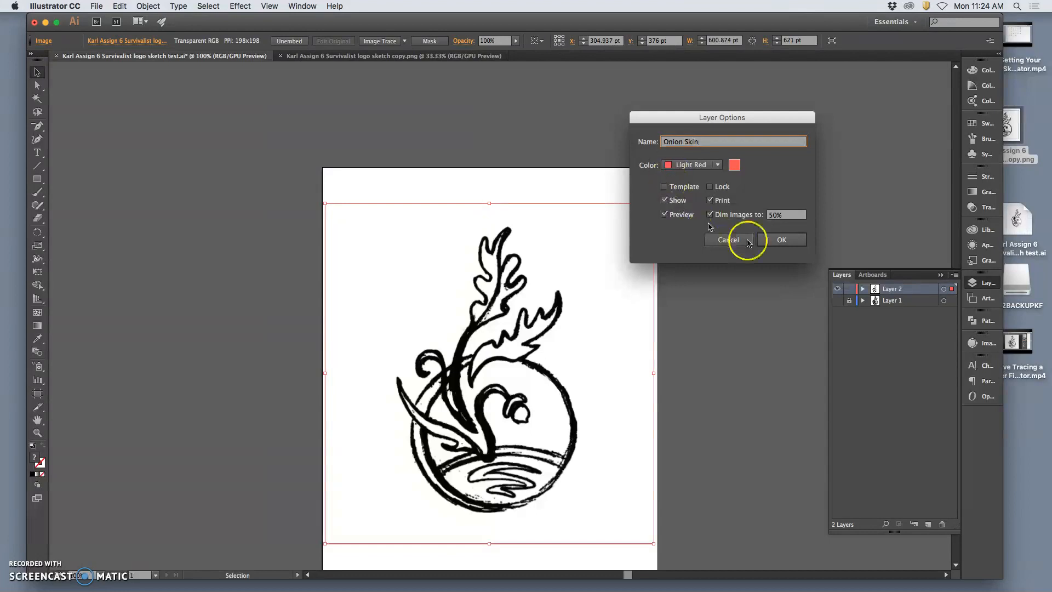
left_click(778, 241)
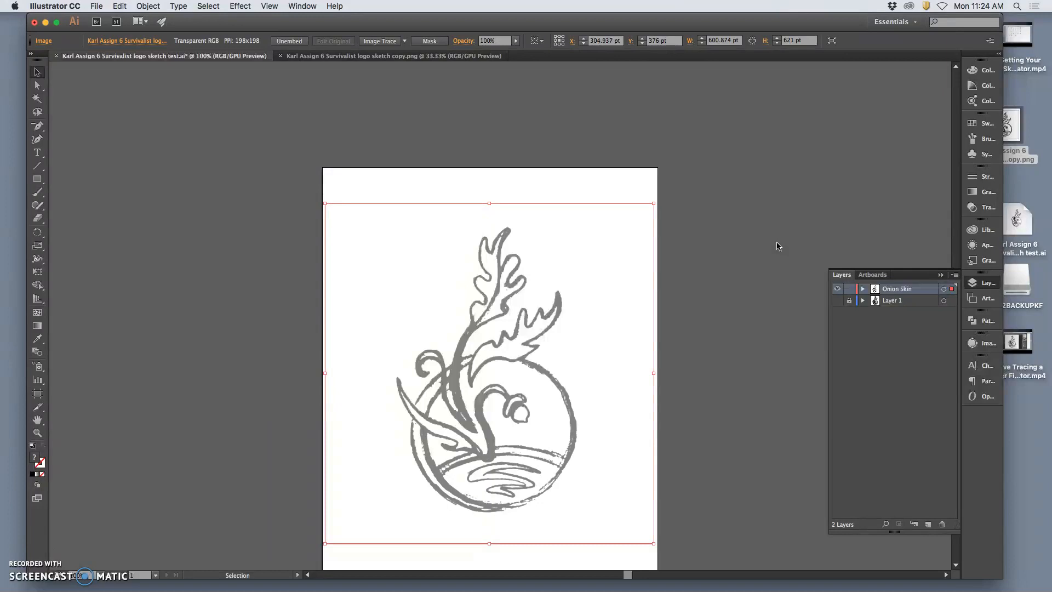
Lock the Onion Skin layer and add a new layer above it named Black Vector Shapes.
left_click(849, 290)
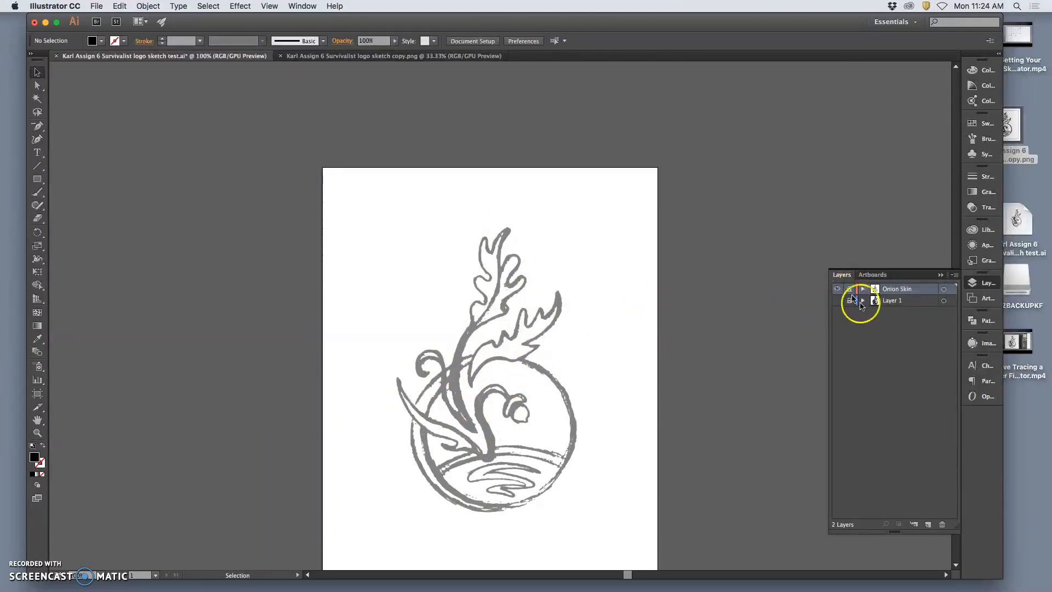
left_click(927, 524)
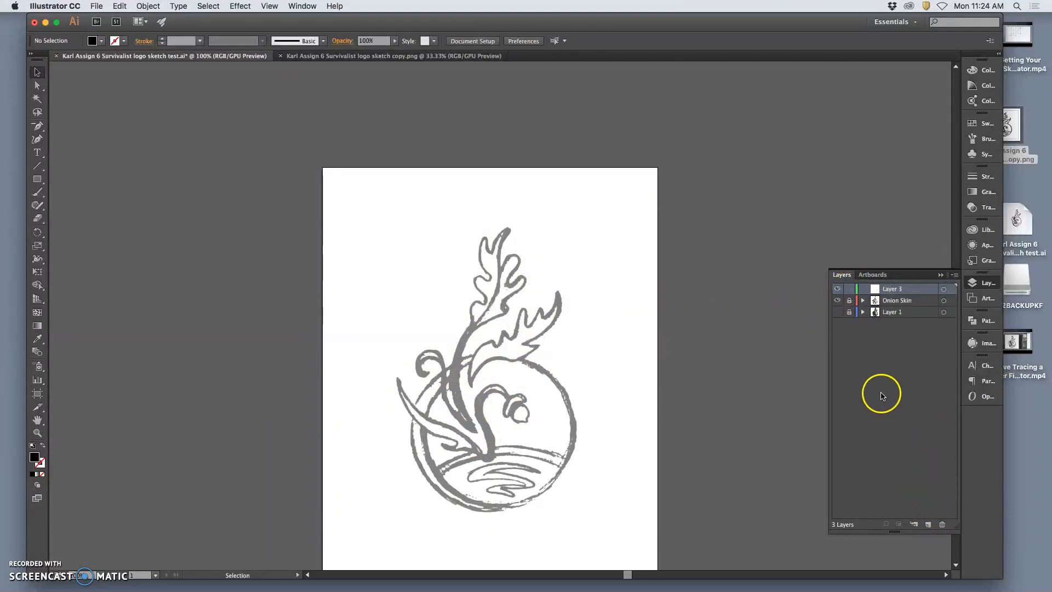
left_click(889, 292)
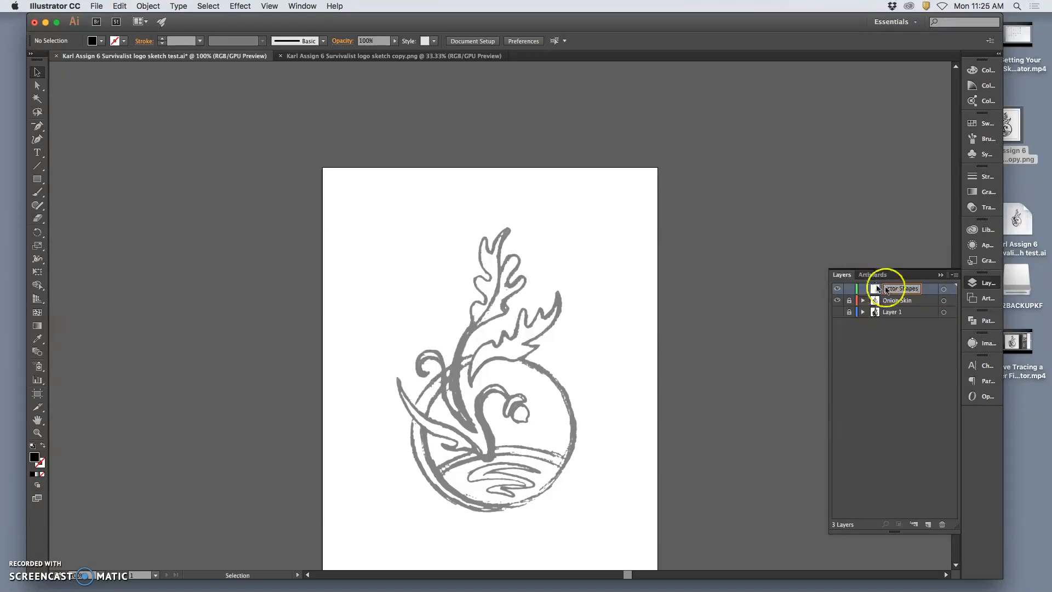
left_click(923, 300)
left_click(912, 290)
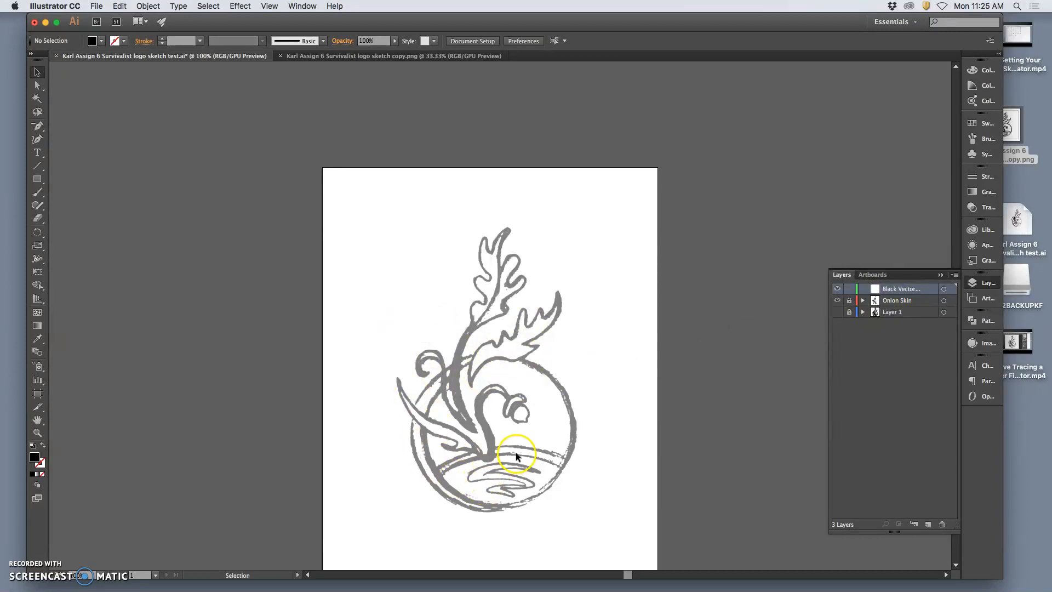
Show Layer 1, view it alone by hiding the two layers above, and turn those layers back on.
scroll(517, 438, "down", 5)
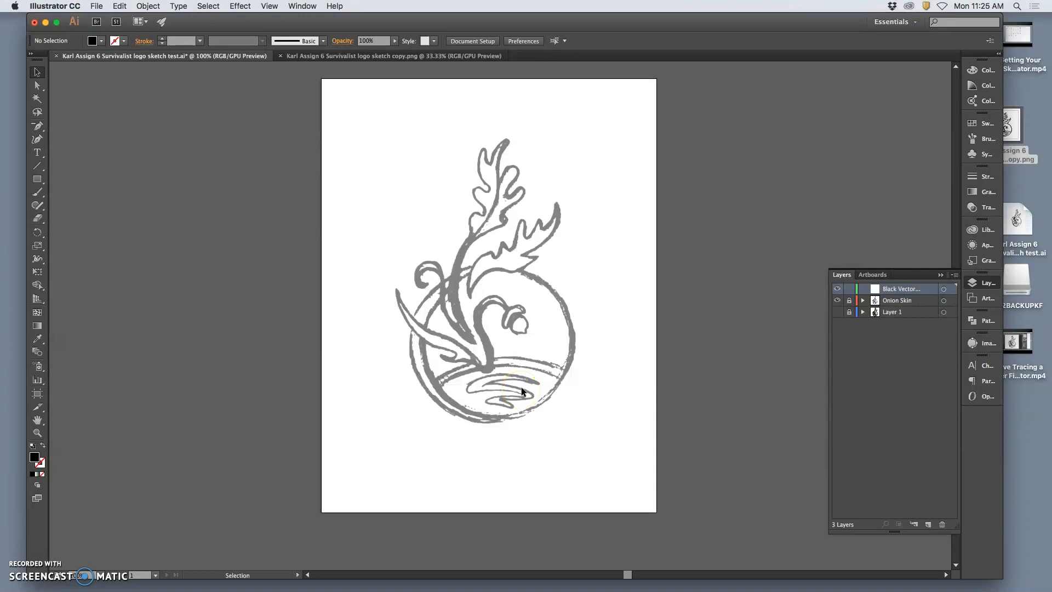
left_click(837, 312)
left_click(837, 300)
left_click(837, 289)
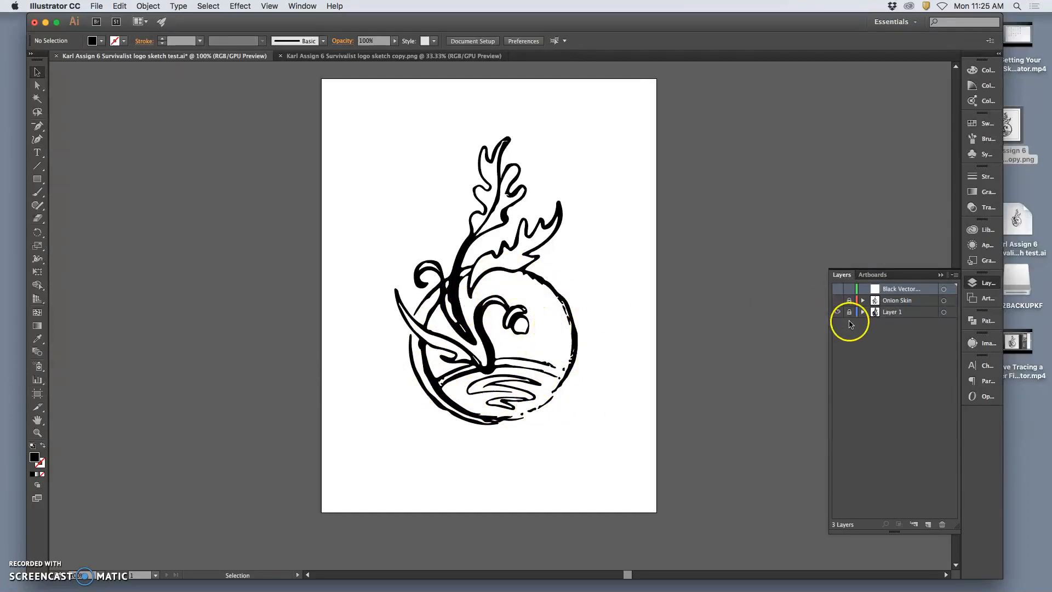
left_click(837, 290)
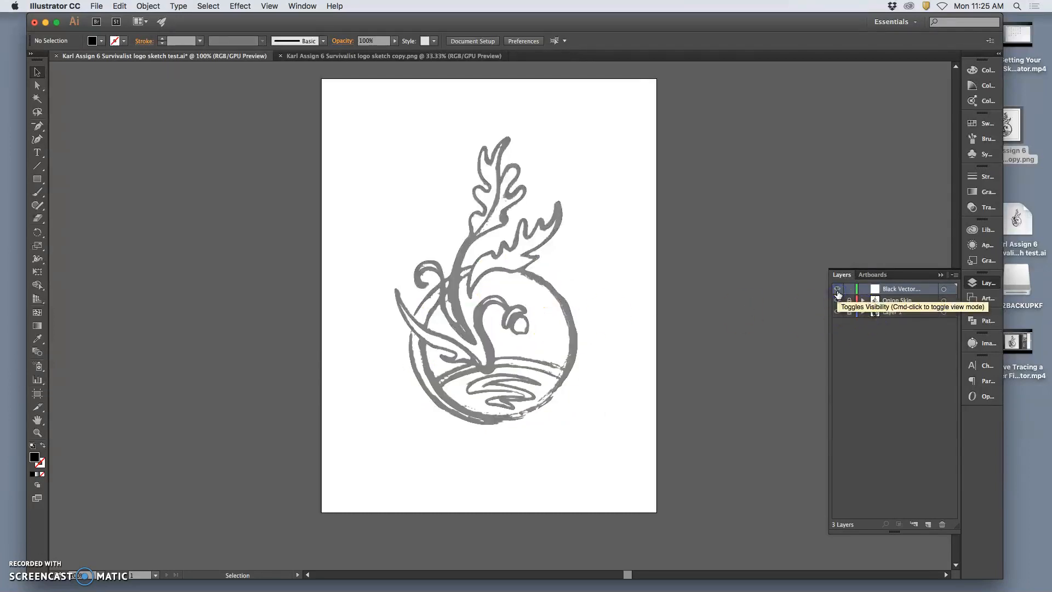
Draw a black-filled circle about 280 pt in diameter over the sketch's round frame on the Black Vector Shapes layer.
left_click(914, 293)
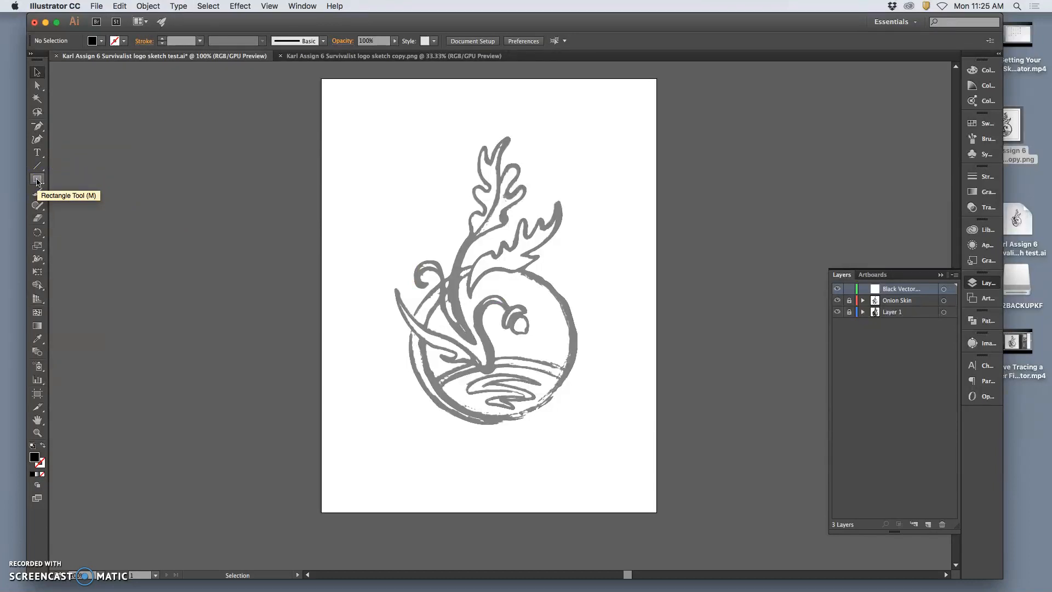
left_click_drag(37, 183, 76, 207)
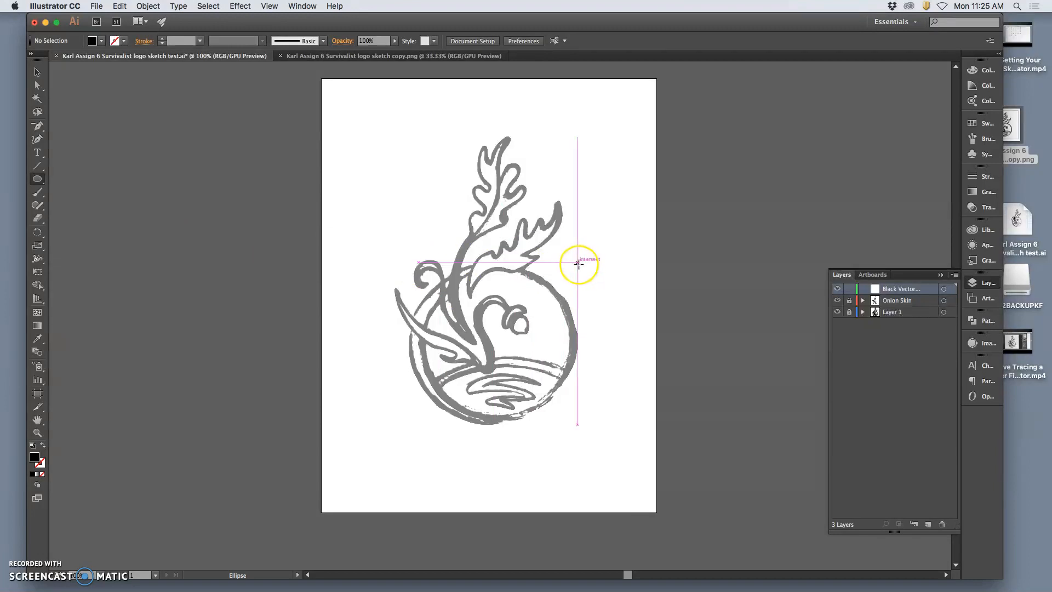
left_click_drag(578, 264, 481, 415)
Nudge the black circle down and left to align it with the sketch's round outline.
key("Down")
key("Down")
key("Down")
key("Down")
key("Left")
key("Left")
key("Left")
key("Down")
key("Down")
key("Down")
key("Down")
key("Down")
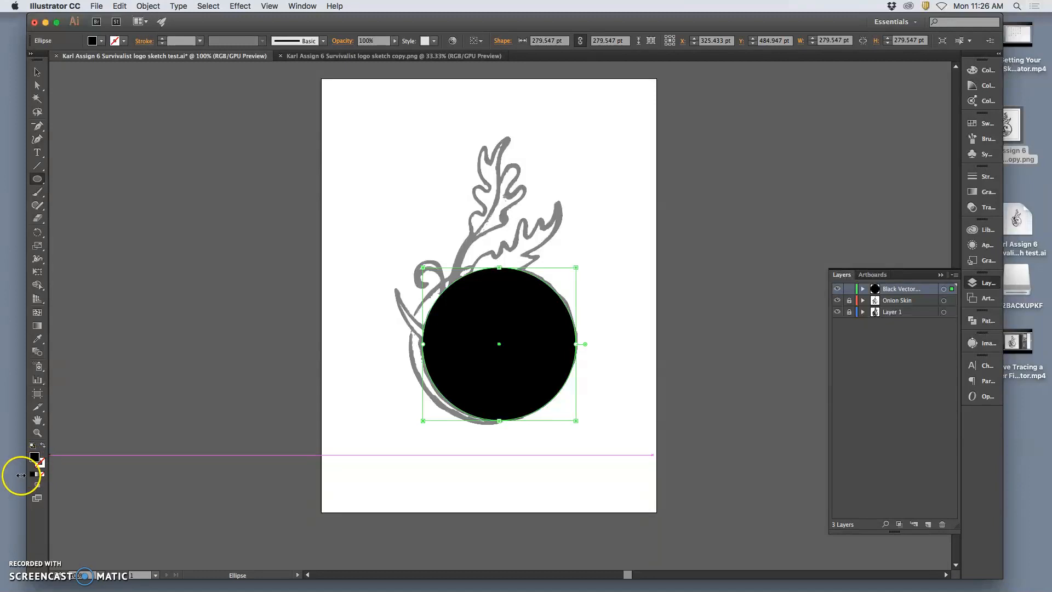
Swap the circle's fill and stroke so it becomes a black outline with no fill, and deselect it.
left_click(44, 447)
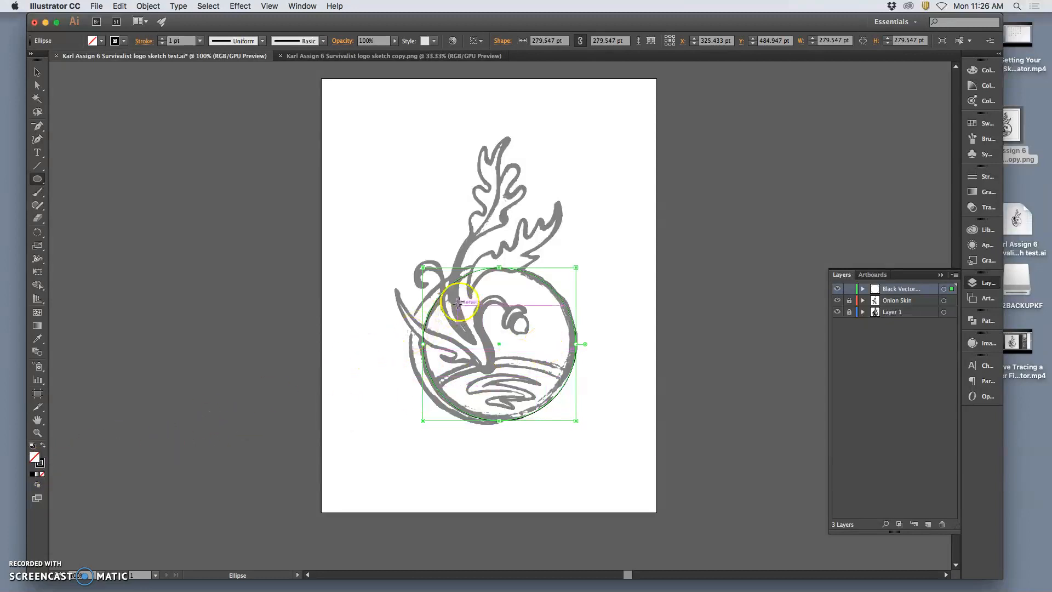
left_click(36, 72)
left_click(637, 262)
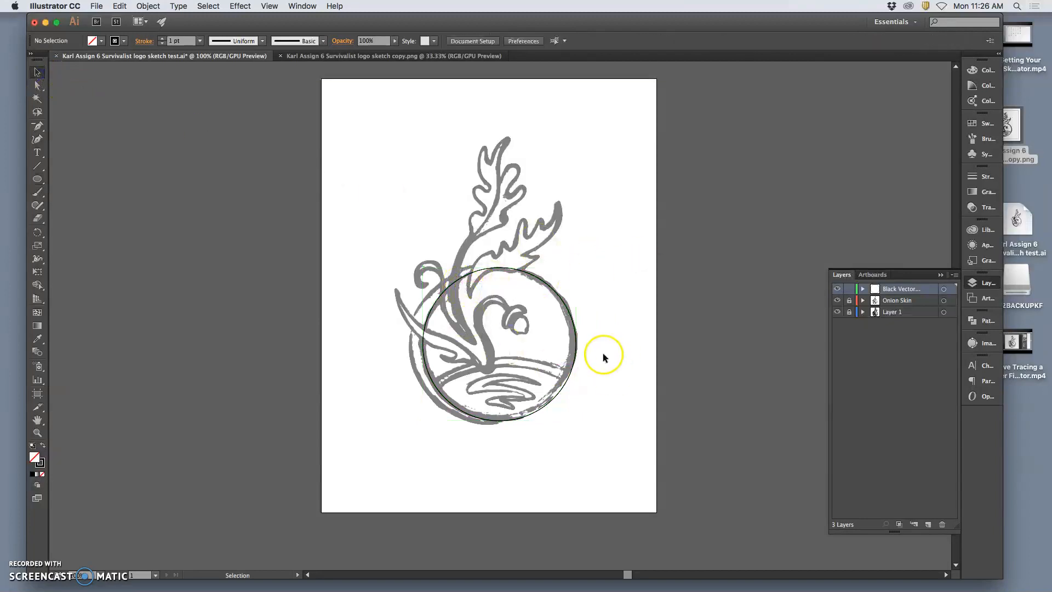
key("super+equal")
key("super+equal")
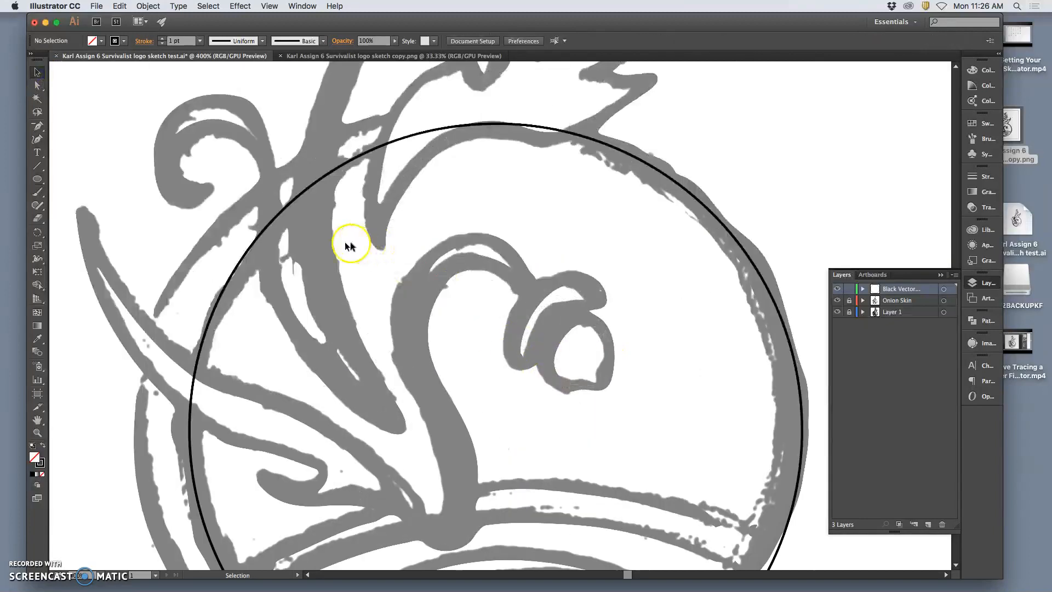
Set the circle's stroke weight to 10 pt.
left_click(270, 225)
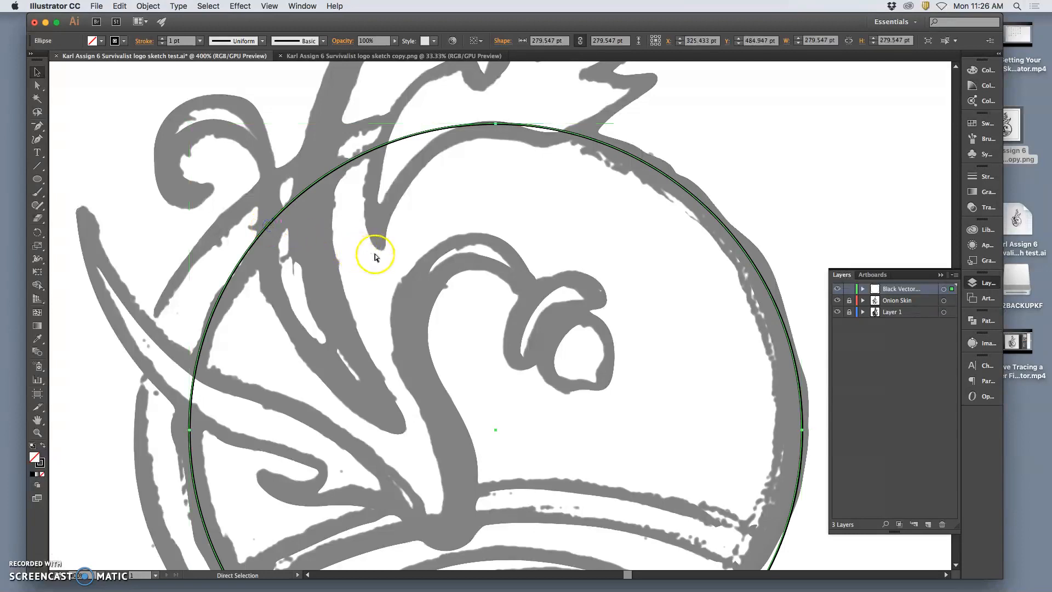
key("super+minus")
key("super+minus")
key("super+minus")
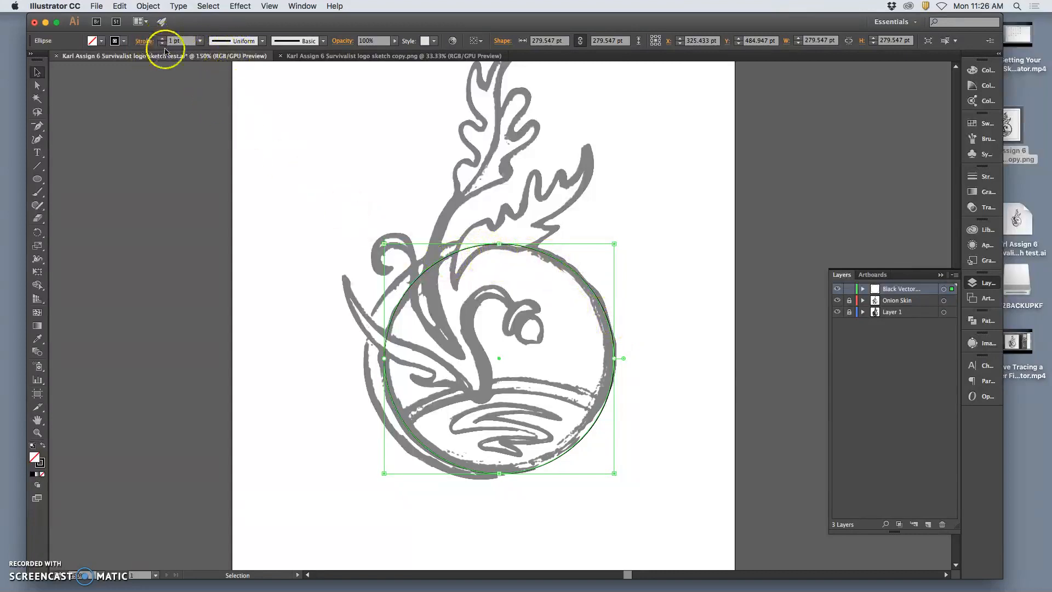
left_click(163, 41)
left_click(164, 41)
left_click(163, 41)
left_click(164, 41)
left_click(164, 41)
left_click(163, 41)
left_click(163, 41)
left_click(164, 41)
left_click(163, 40)
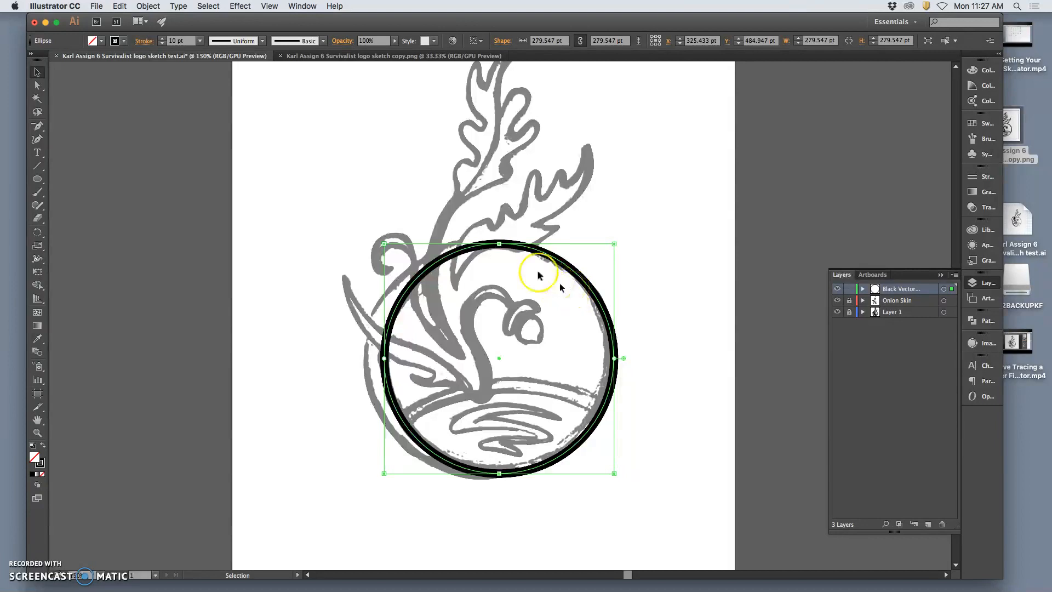
Try the double-bulge and the wedge-shaped variable width profiles on the circle's 10 pt stroke.
left_click(263, 41)
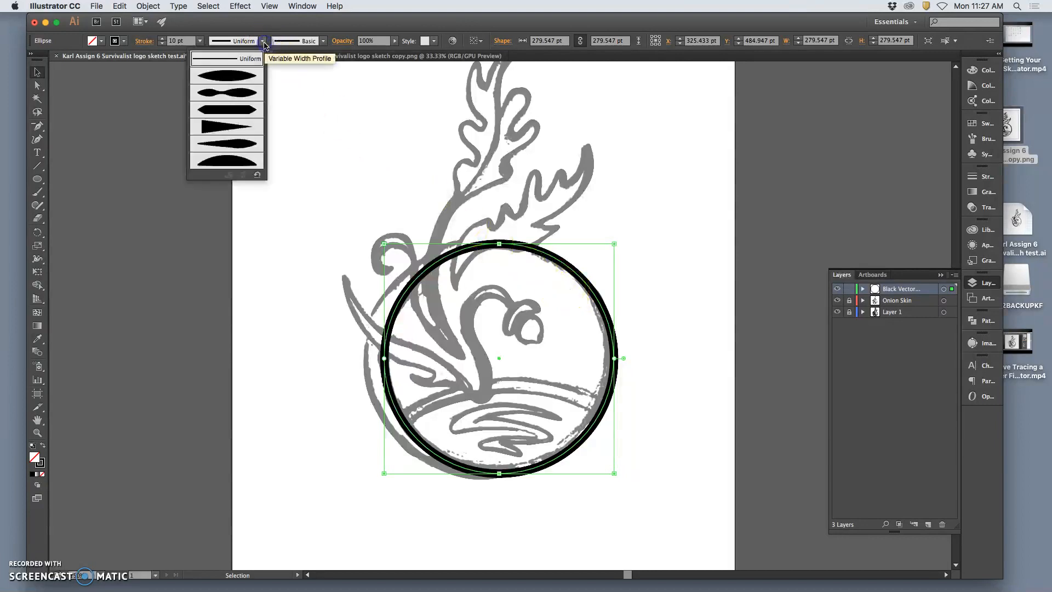
left_click(246, 91)
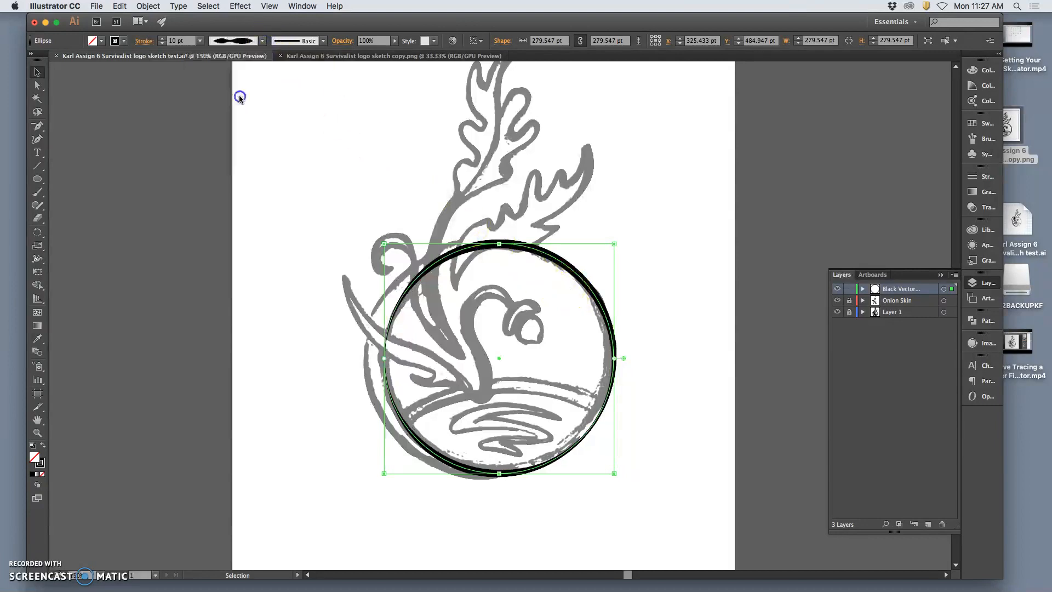
left_click(673, 267)
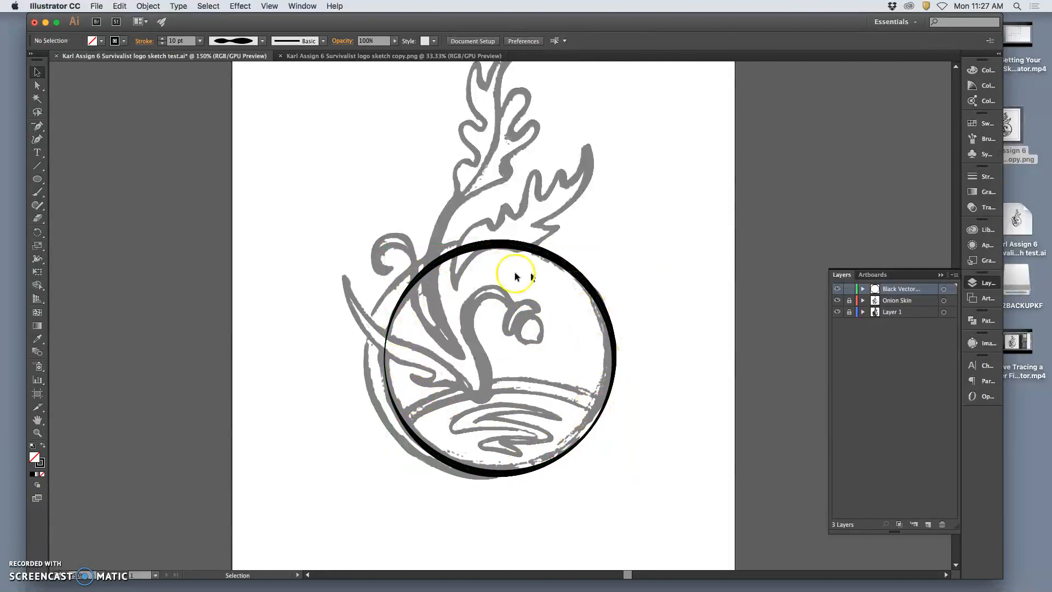
left_click(469, 246)
left_click(263, 40)
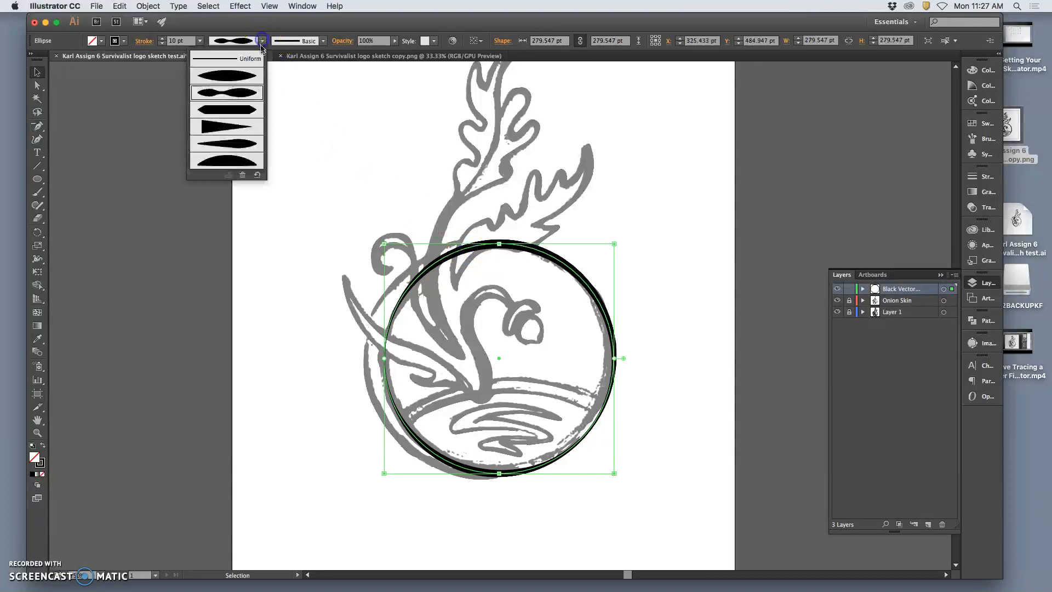
left_click(239, 130)
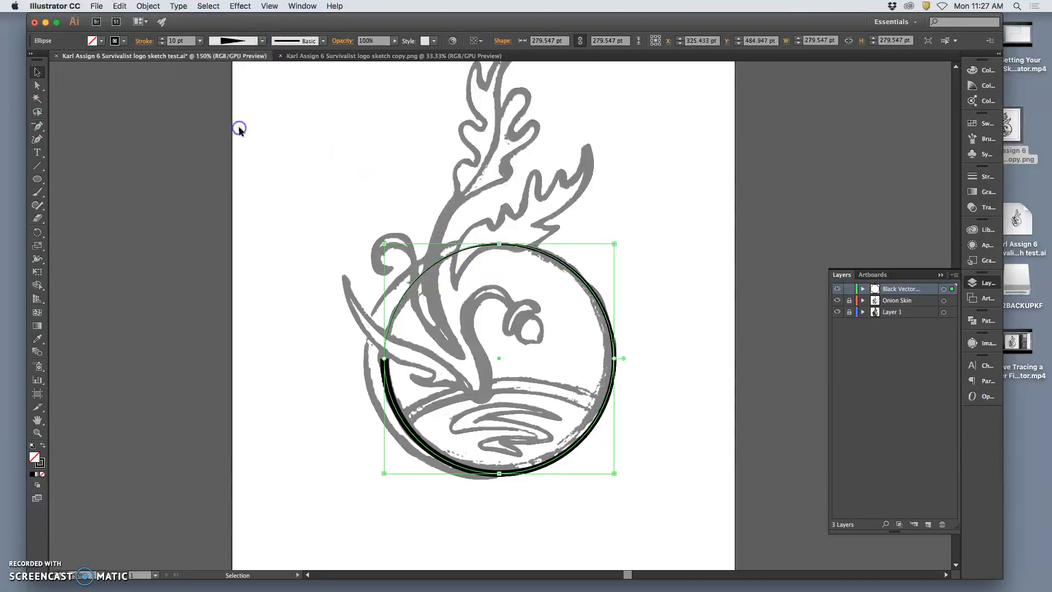
left_click(659, 219)
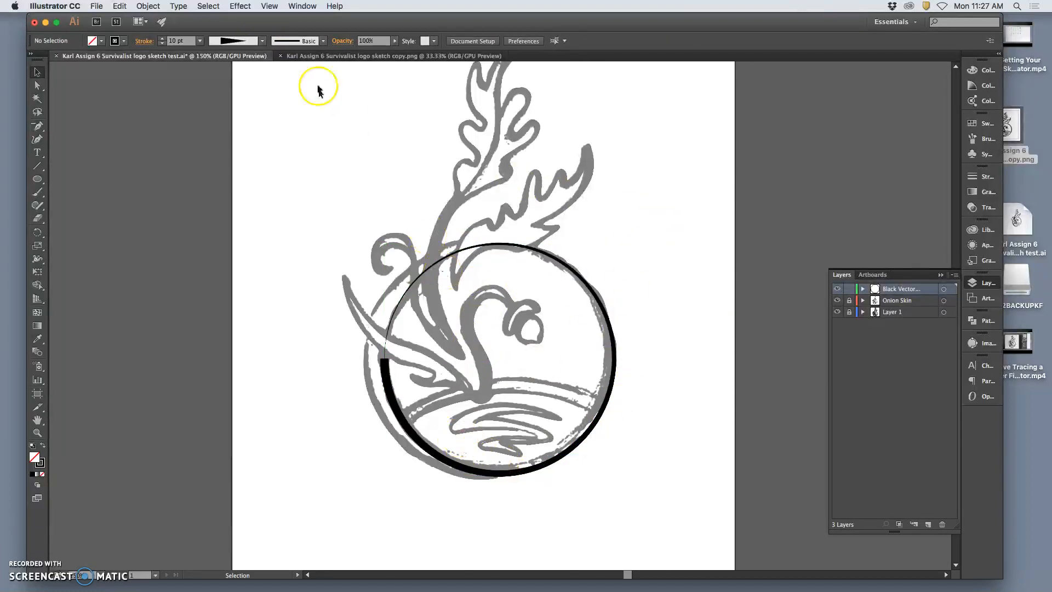
Replace the circle's wedge-shaped width profile with the fifth one, which bulges off-centre and tapers at both ends.
left_click(489, 243)
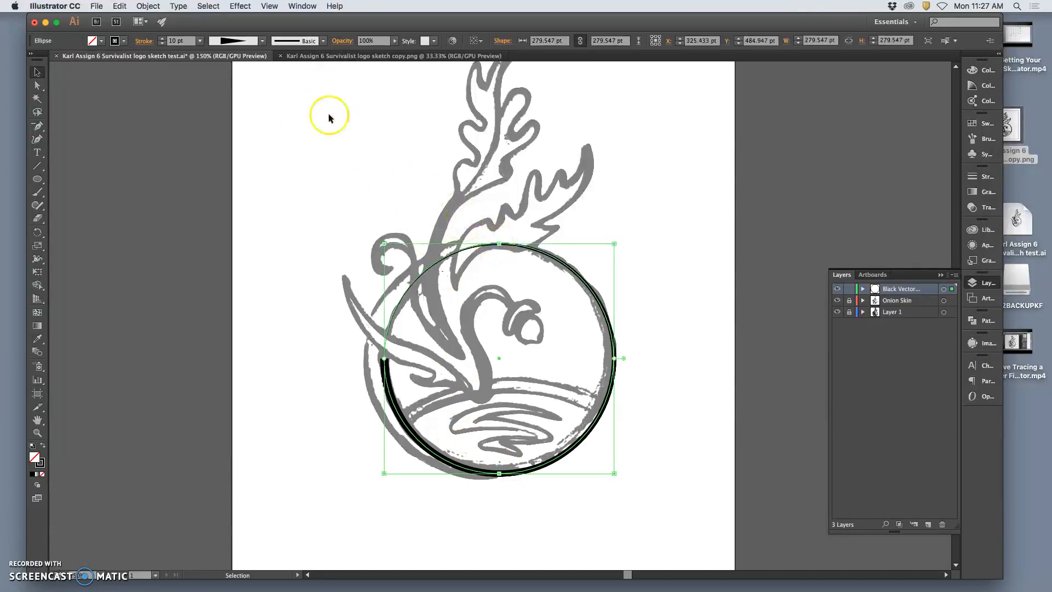
left_click(262, 41)
left_click(240, 145)
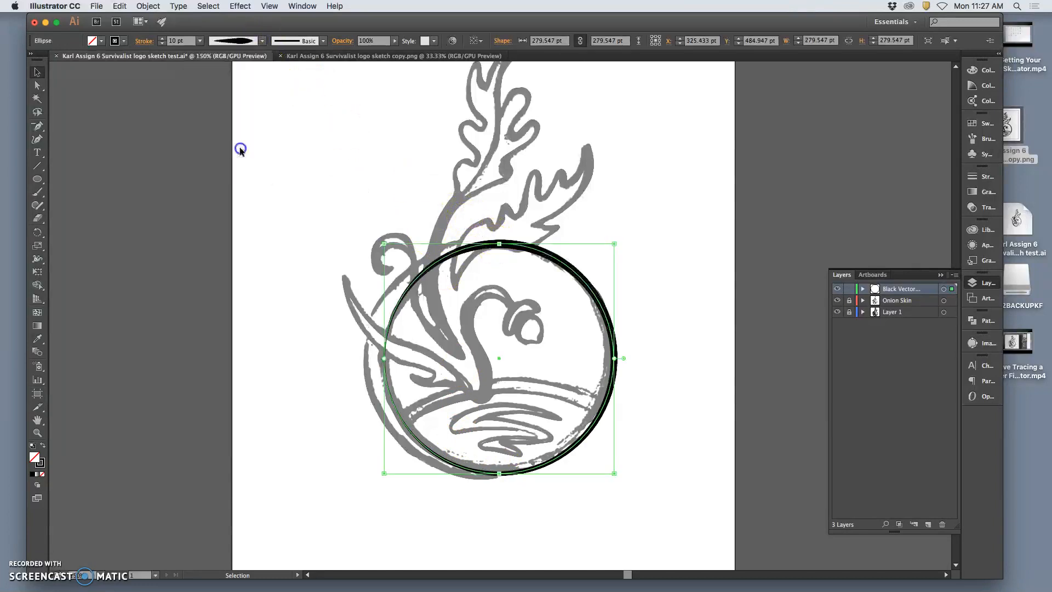
left_click(641, 251)
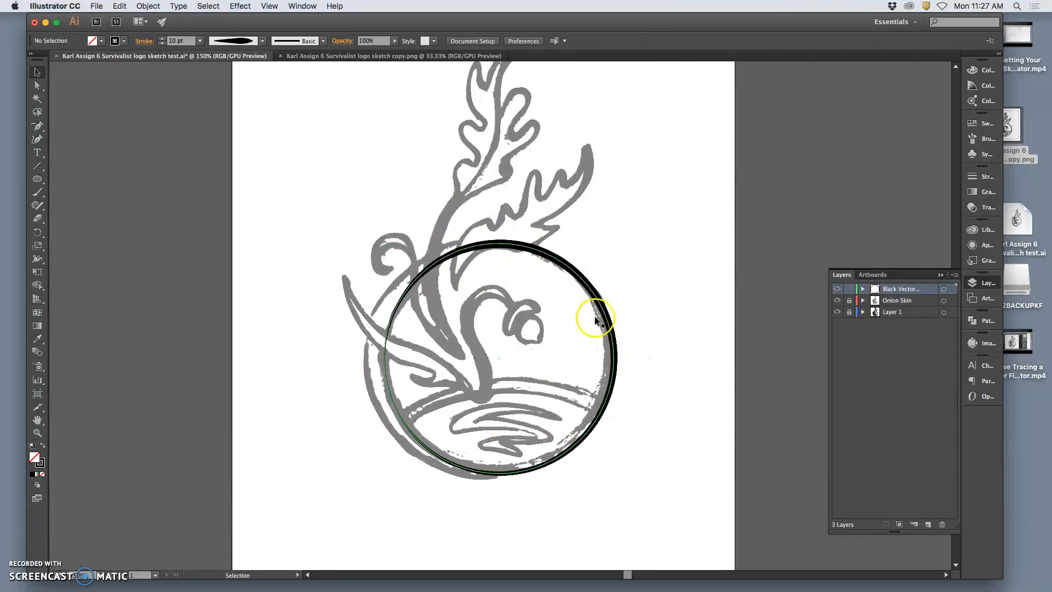
Check which brush definitions are available for the circle's stroke, leaving Basic assigned.
left_click(500, 242)
left_click(322, 41)
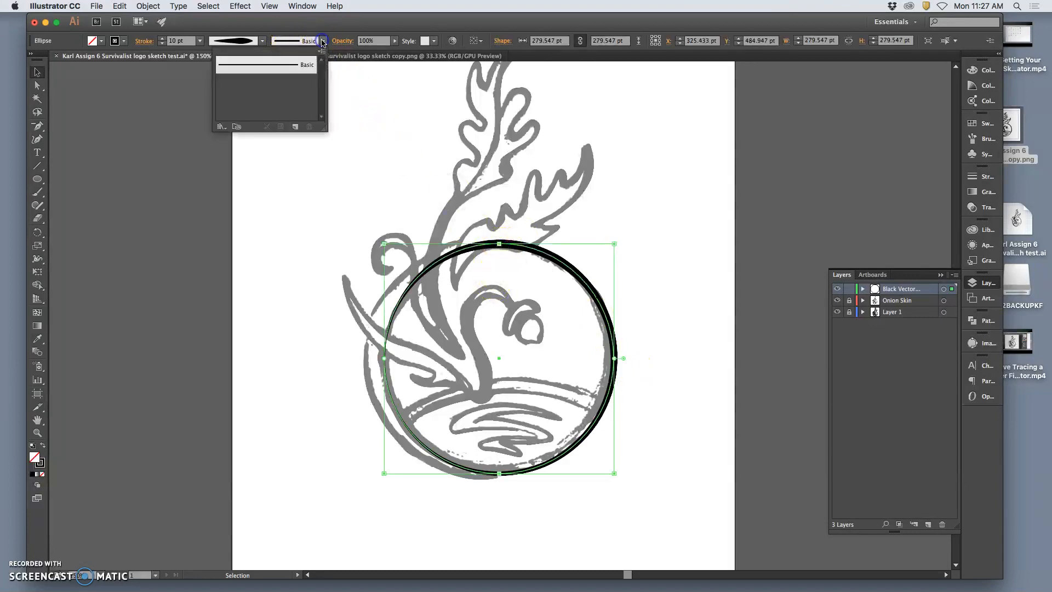
left_click(322, 41)
left_click(322, 41)
left_click(407, 154)
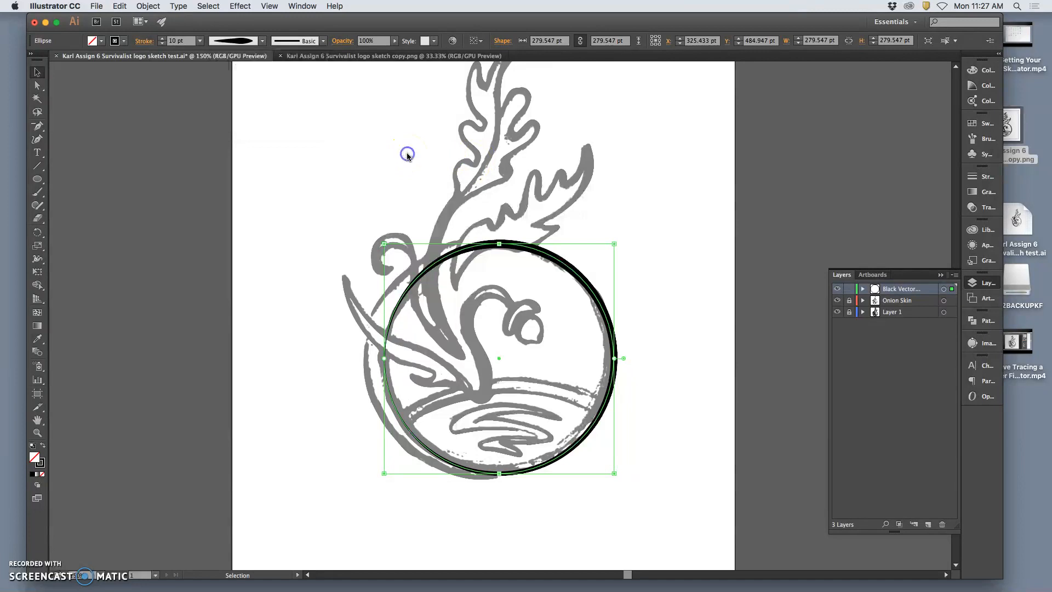
left_click(634, 229)
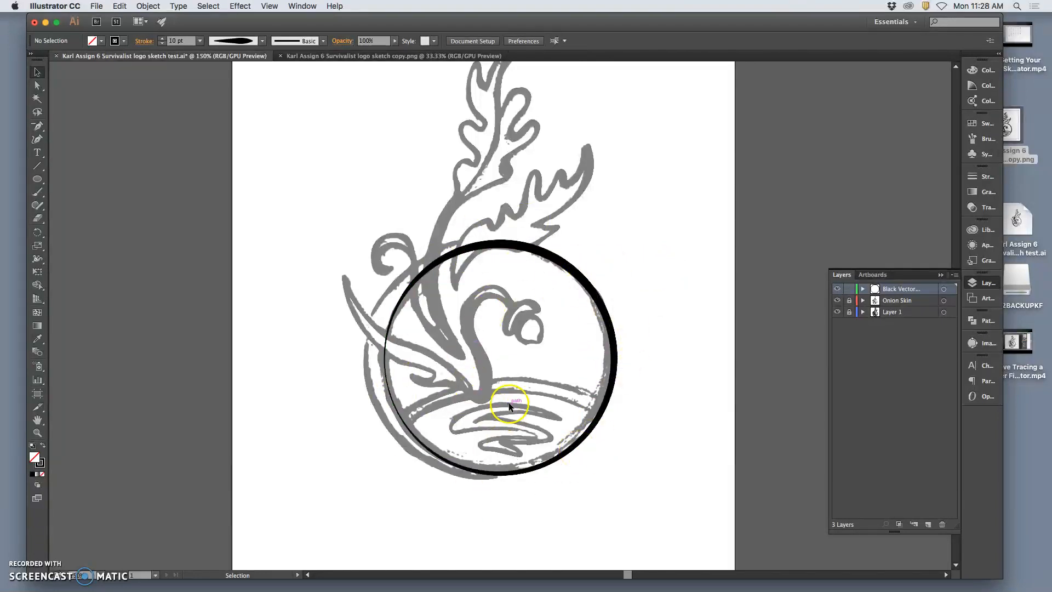
Display the artwork in Outline view and cancel reverting the document to its saved version.
right_click(547, 255)
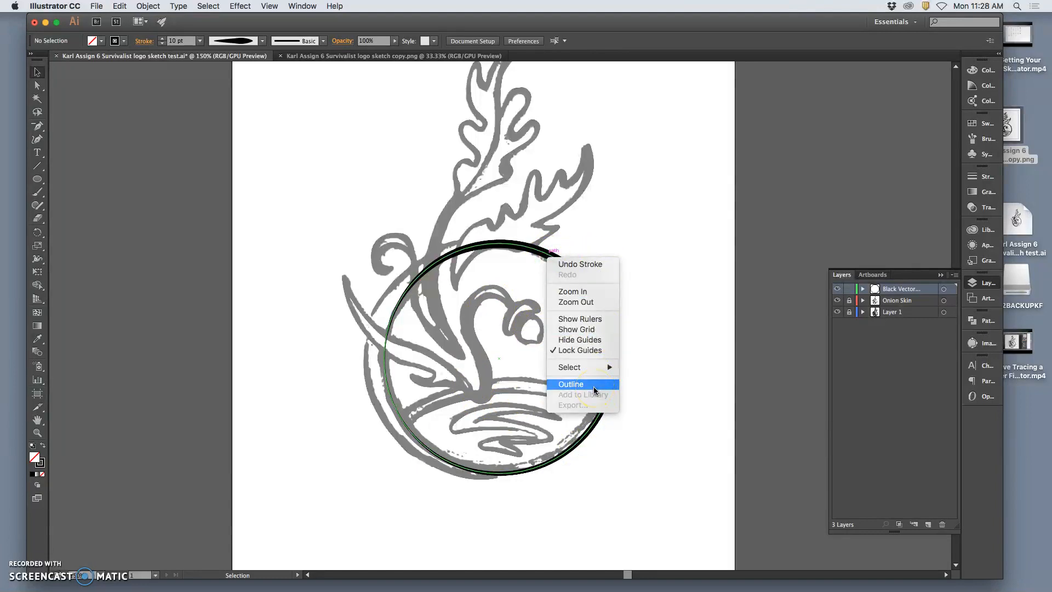
left_click(594, 384)
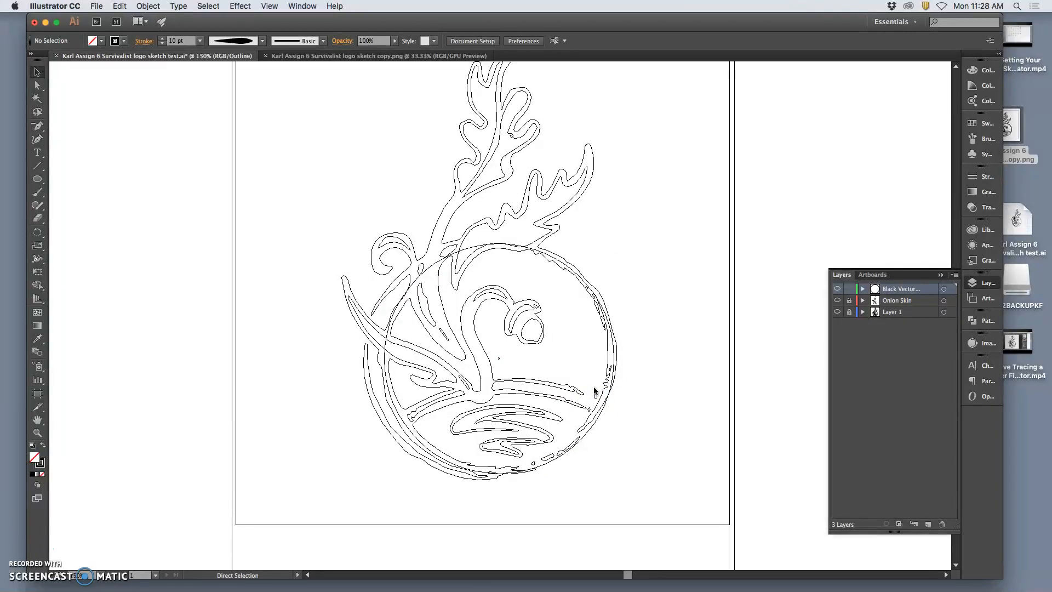
key("super+a")
key("alt+super+z")
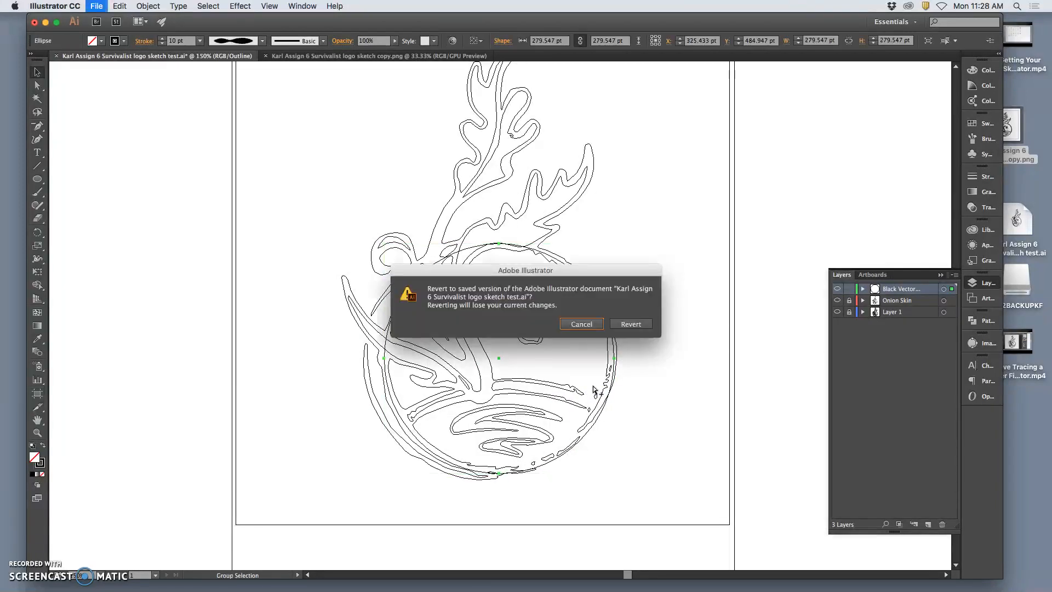
left_click(586, 325)
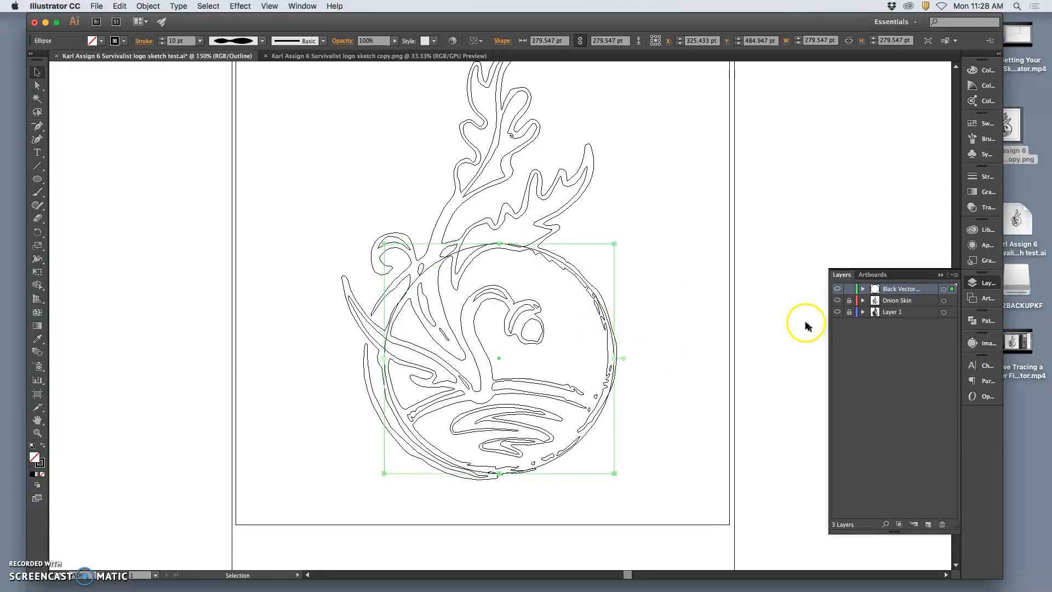
left_click(837, 289)
left_click(837, 289)
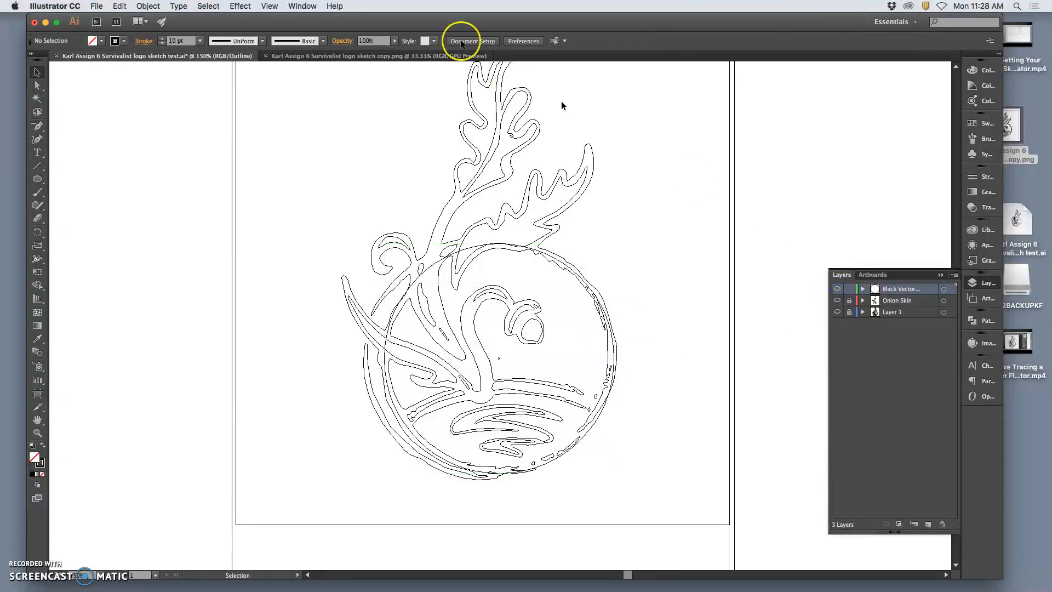
Toggle the document between GPU Preview and Outline view, finishing in GPU Preview.
left_click(270, 6)
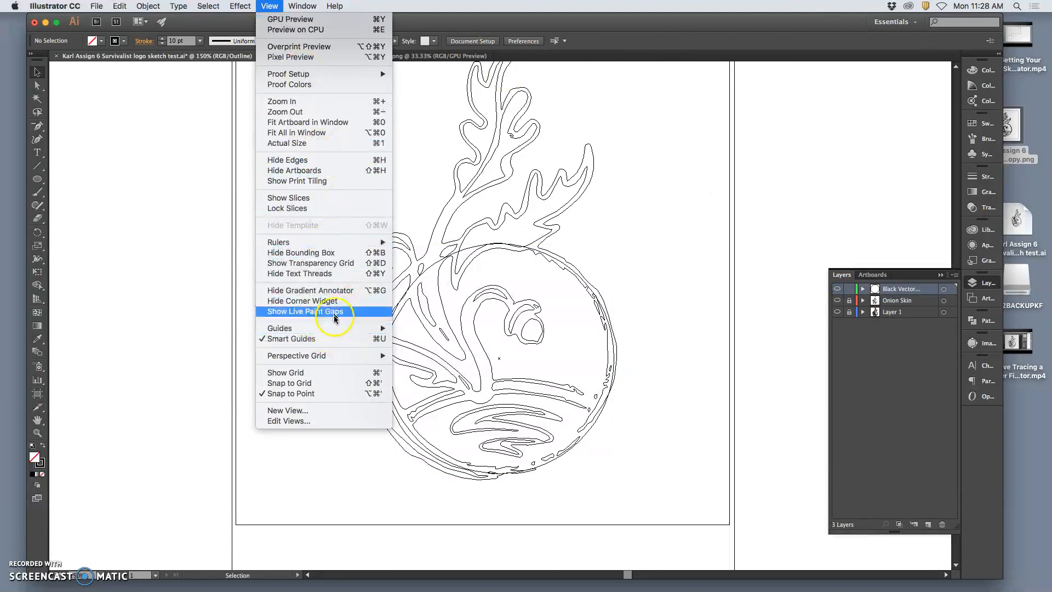
mouse_move(295, 9)
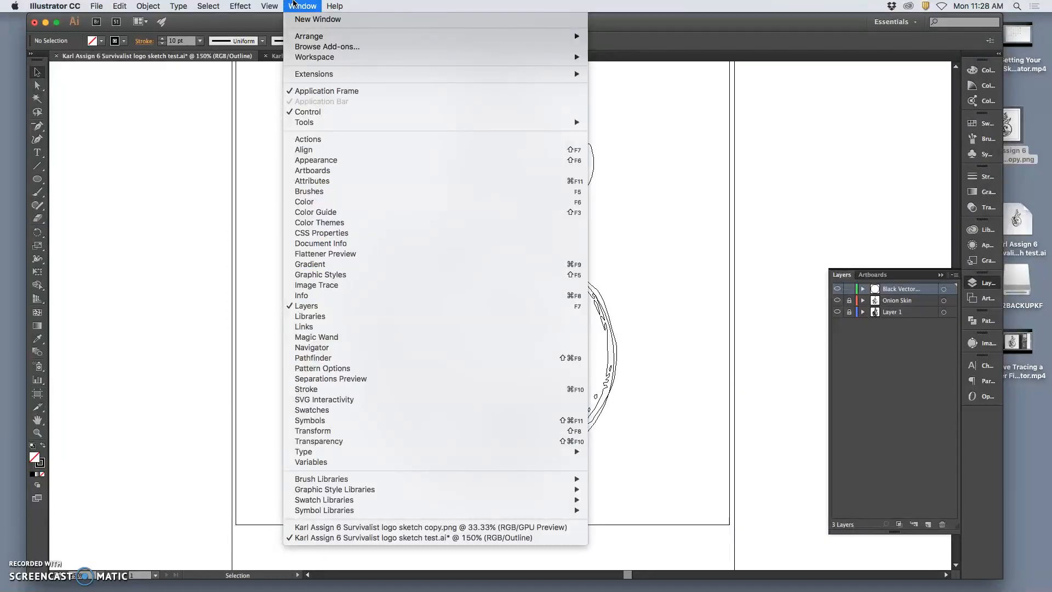
left_click(276, 22)
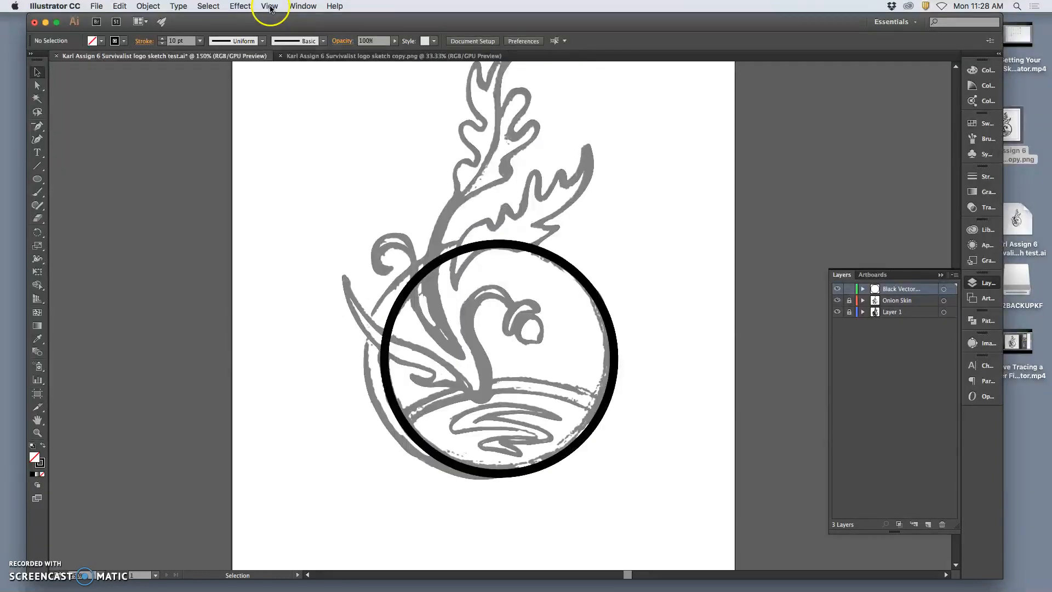
left_click(270, 7)
left_click(270, 7)
left_click(270, 6)
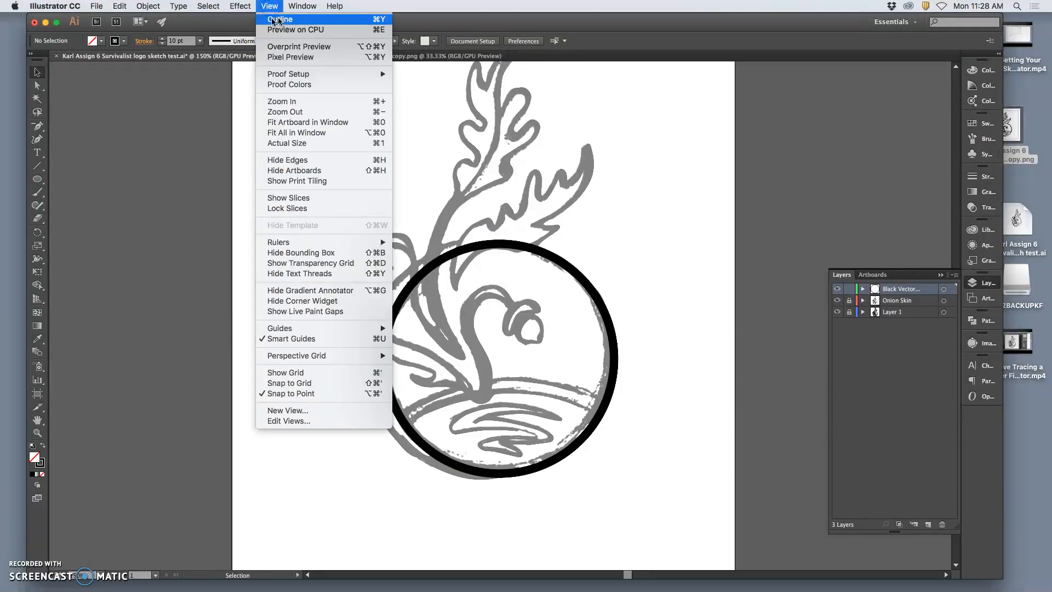
left_click(277, 20)
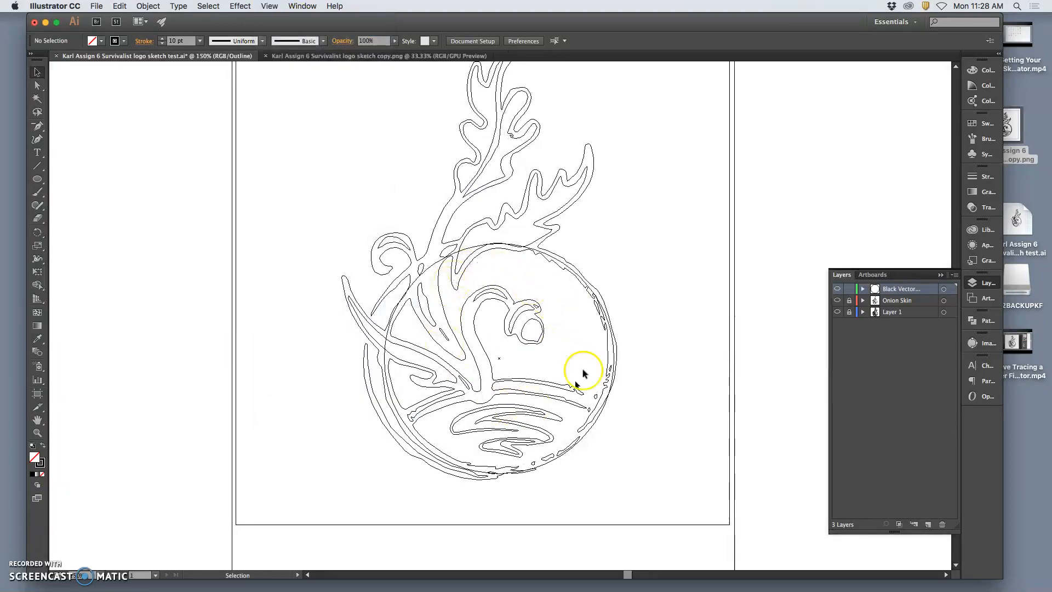
left_click(269, 6)
left_click(289, 113)
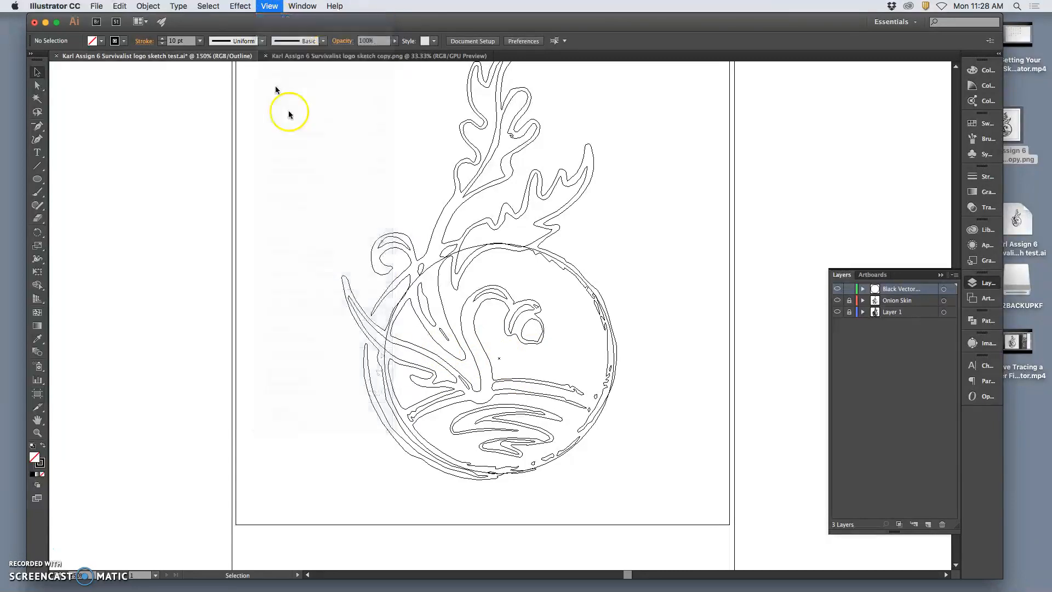
Apply the off-centre bulging width profile, tapered at both ends, to the circle's uniform stroke.
left_click(595, 296)
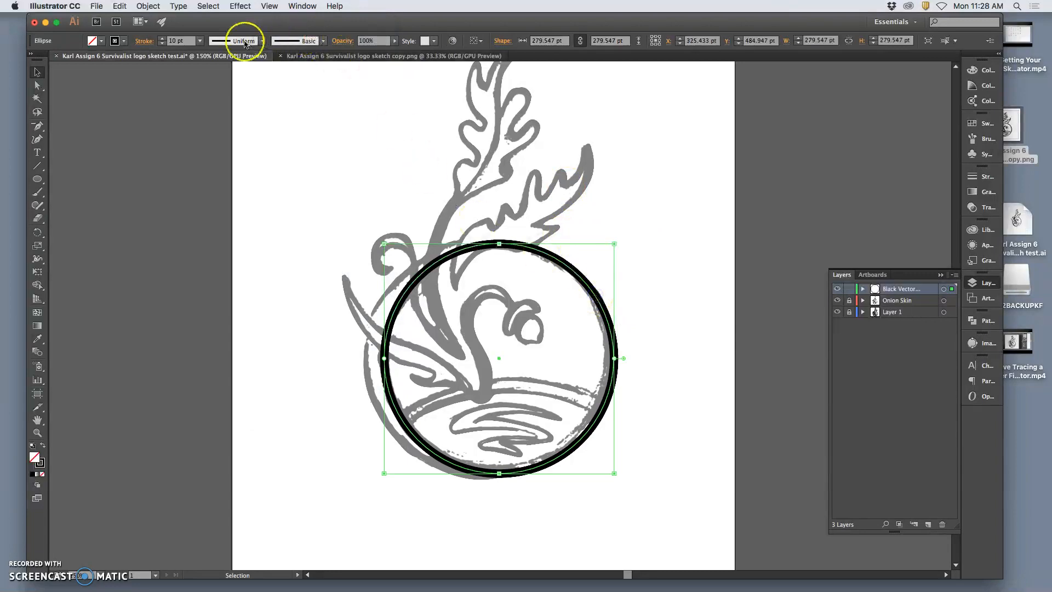
left_click(262, 41)
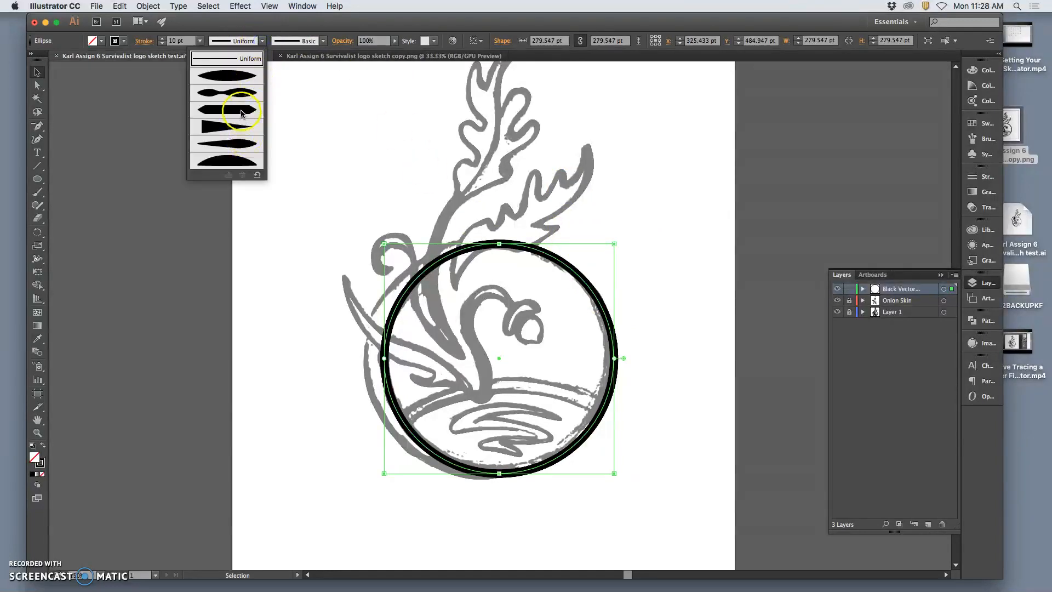
left_click(230, 159)
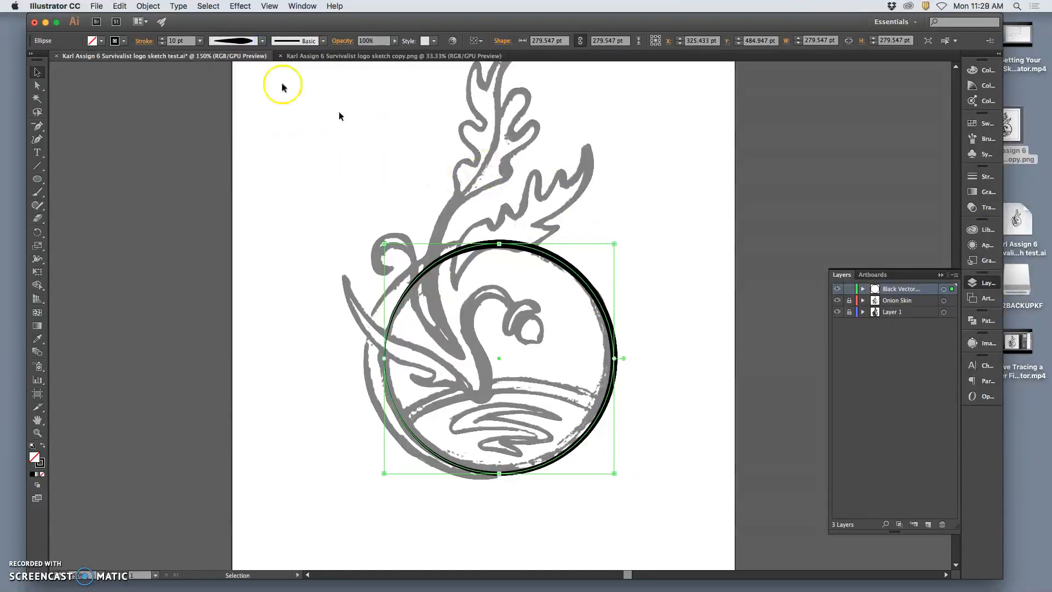
Convert the circle's tapered stroke into a black-filled shape with Outline Stroke.
left_click(141, 7)
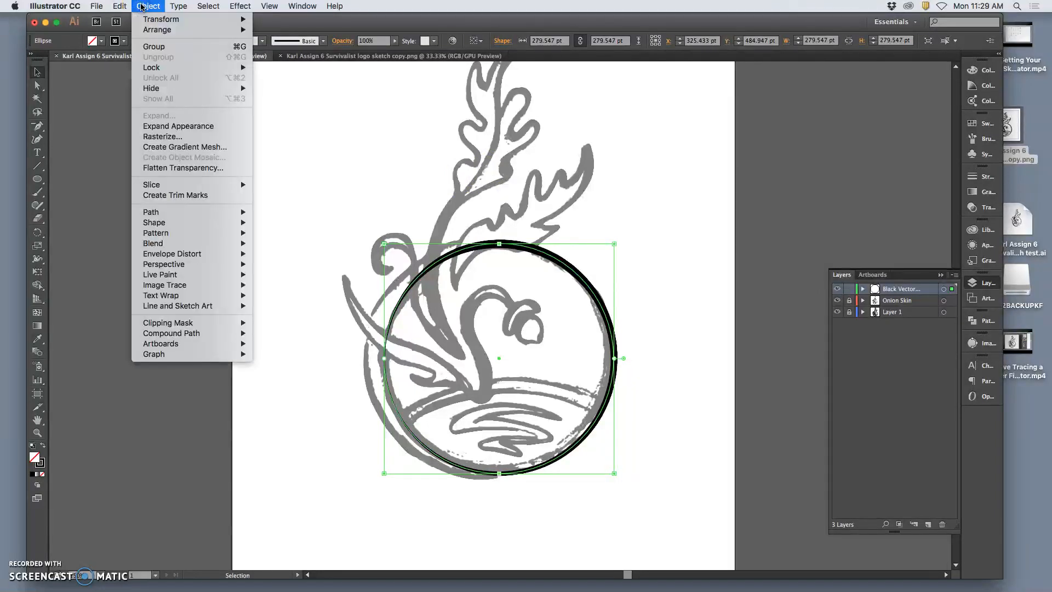
left_click(187, 214)
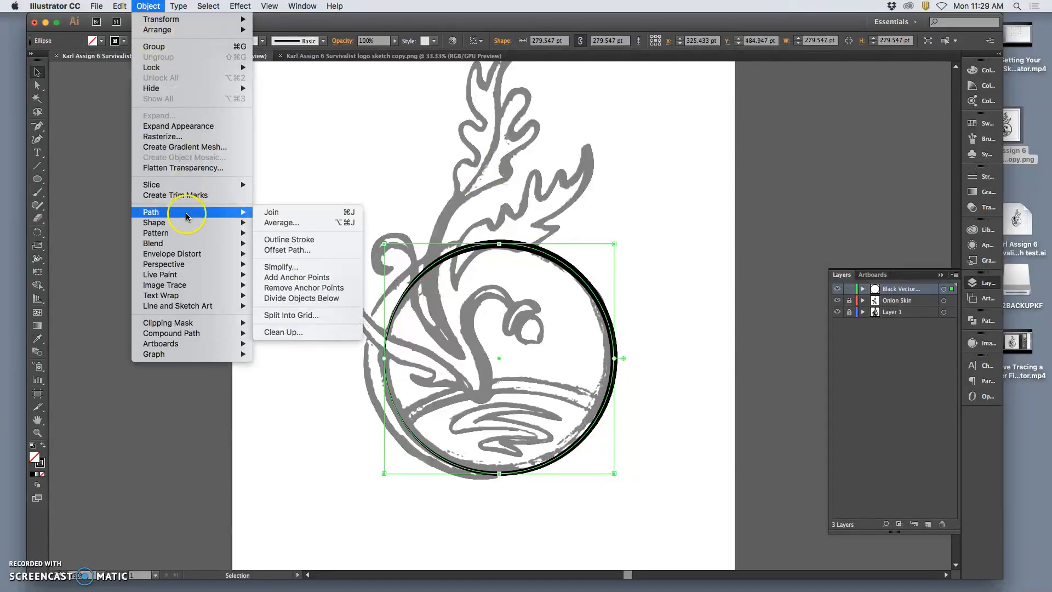
left_click(297, 244)
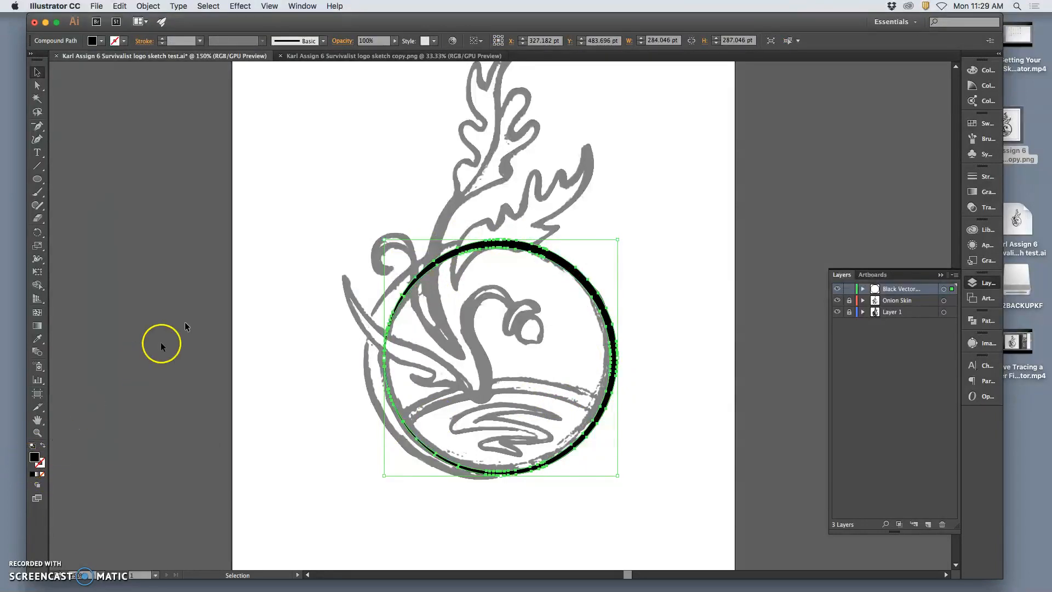
Deselect the ring and hide the Onion Skin layer and Layer 1.
left_click(647, 219)
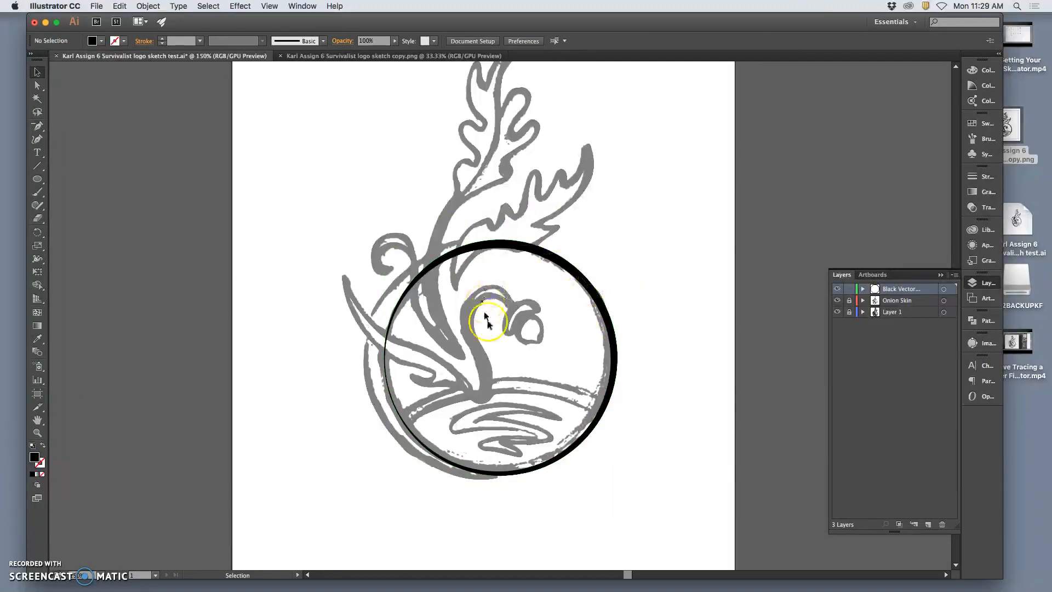
left_click(837, 300)
left_click(837, 311)
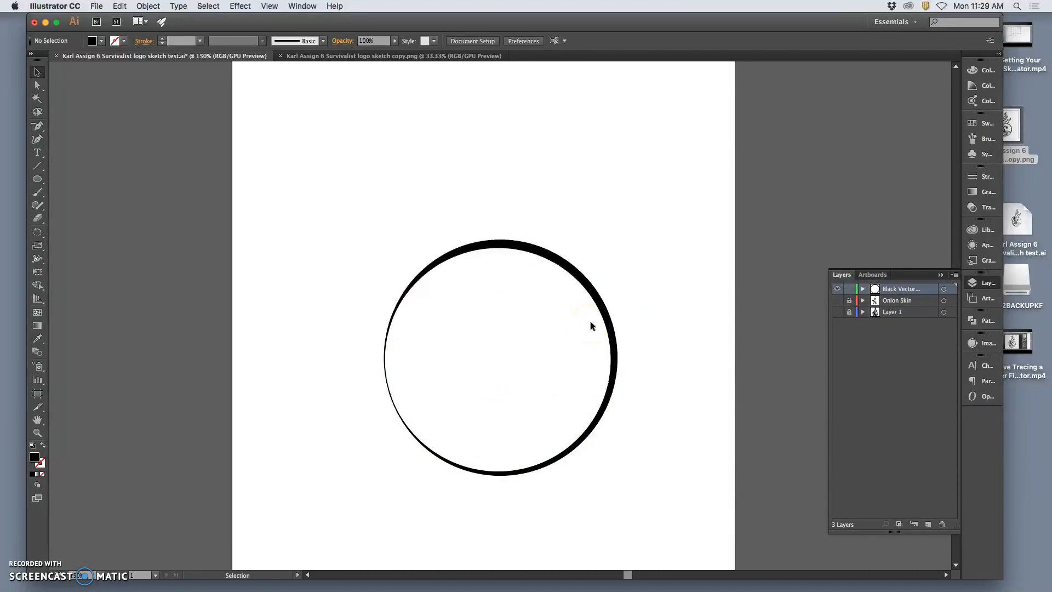
Expand the black vector layer, select its ring compound path and paste a duplicate of it in place.
left_click(863, 289)
left_click(943, 301)
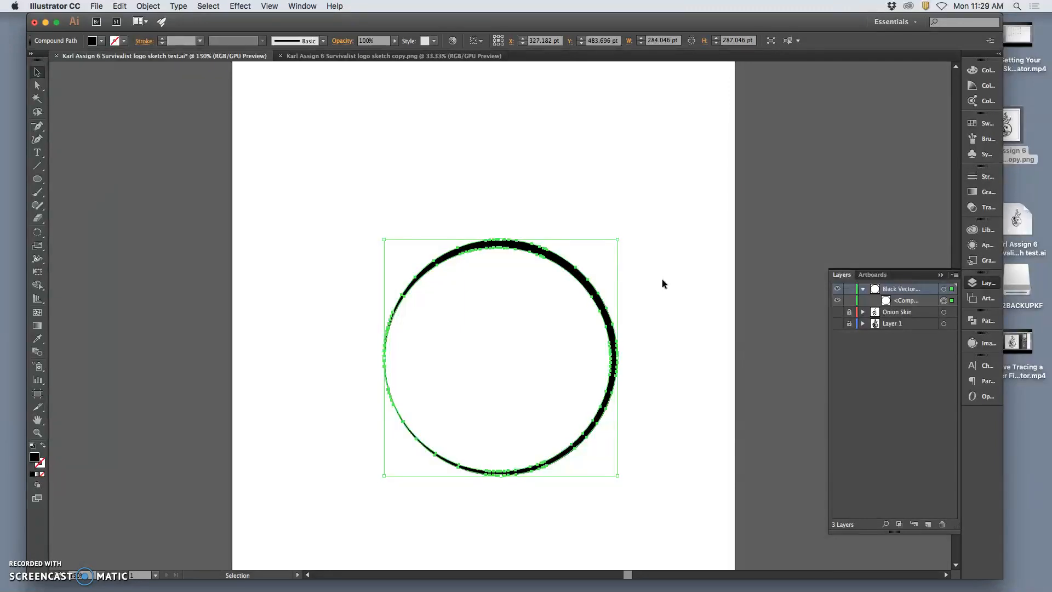
key("a")
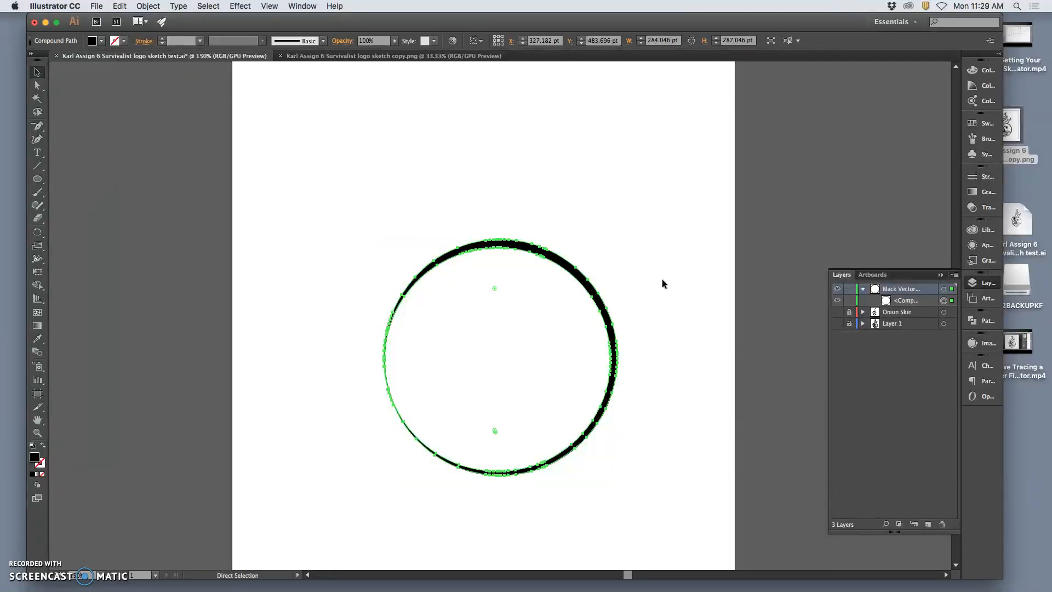
key("v")
left_click(114, 7)
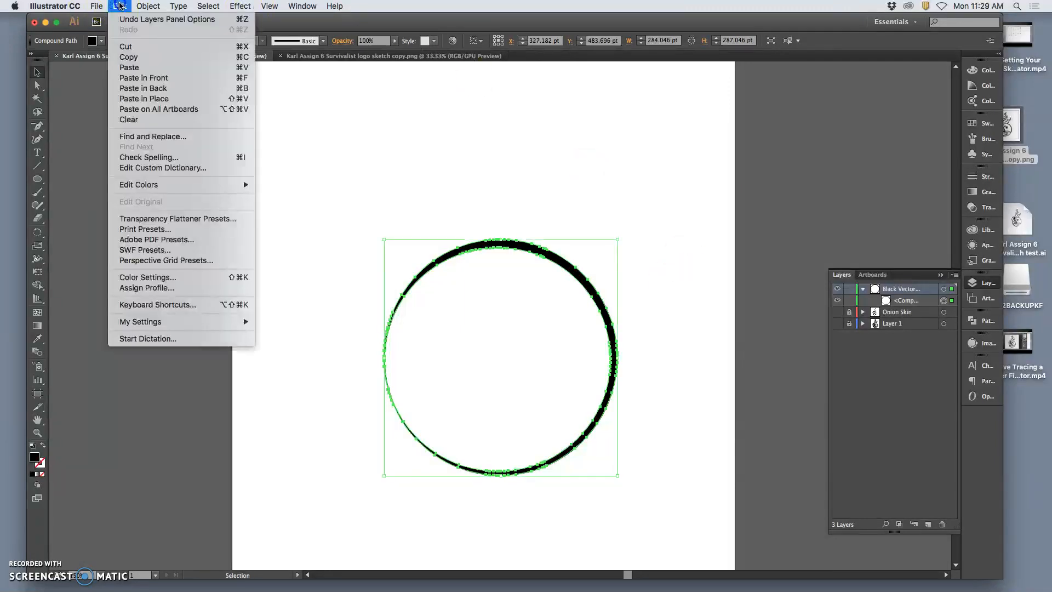
left_click(154, 100)
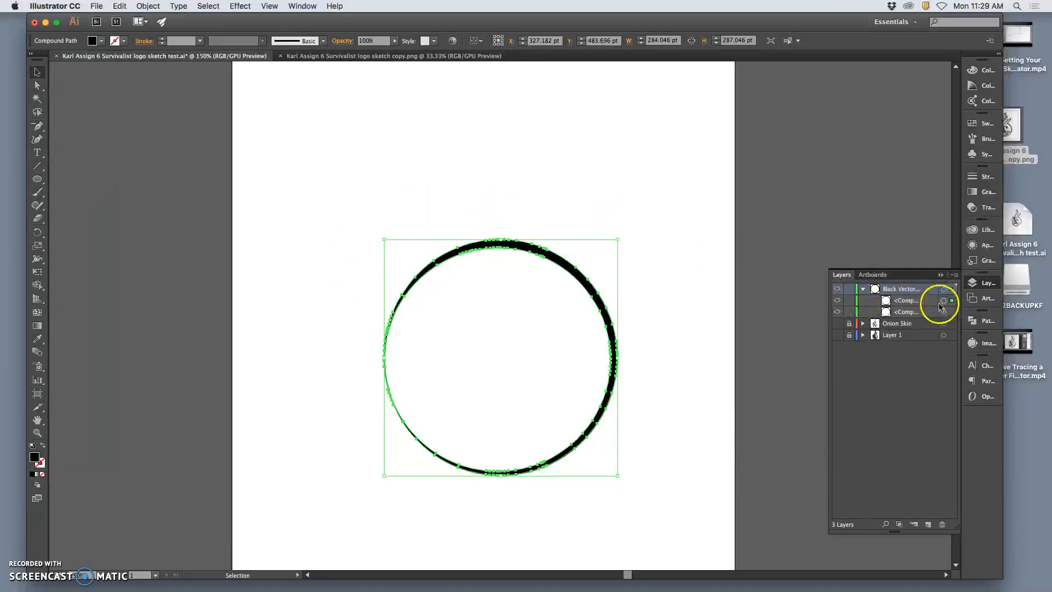
Offset the ring copy to the left of the original and rotate it so its thick side faces lower left.
left_click_drag(539, 261, 462, 262)
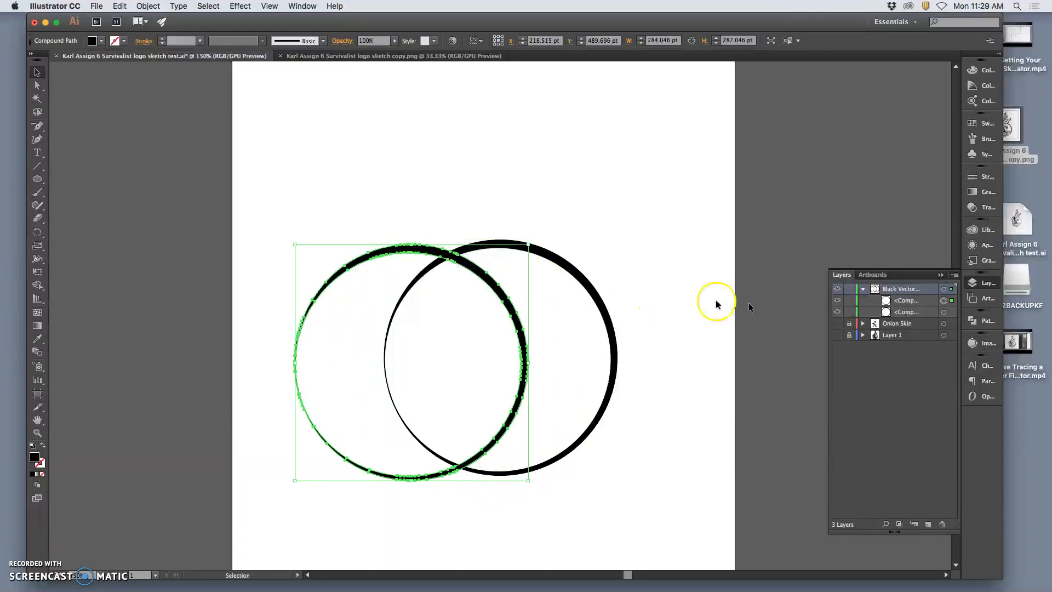
left_click_drag(532, 240, 354, 359)
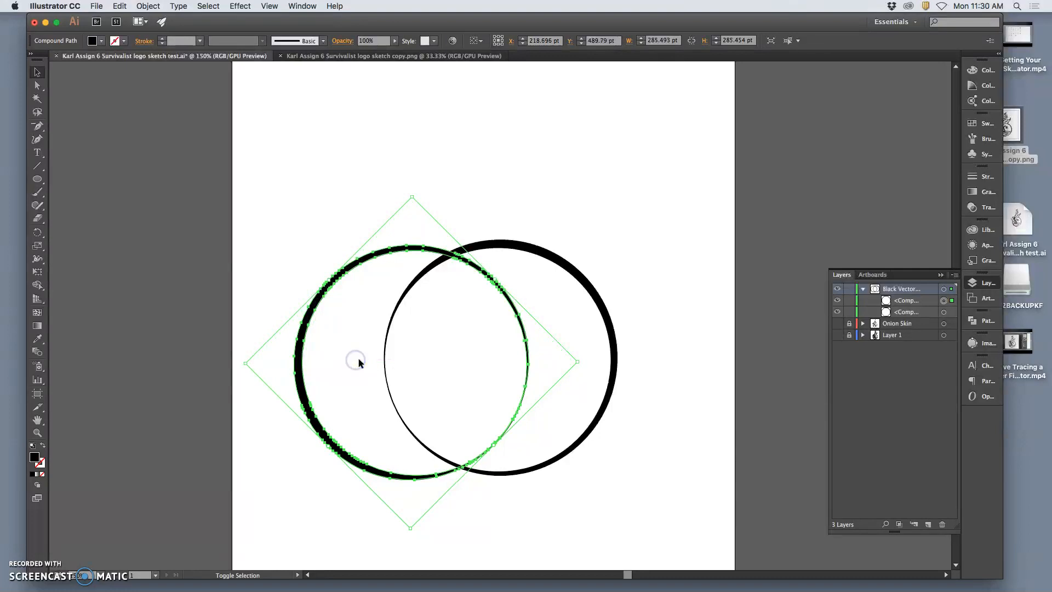
left_click_drag(347, 269, 390, 265)
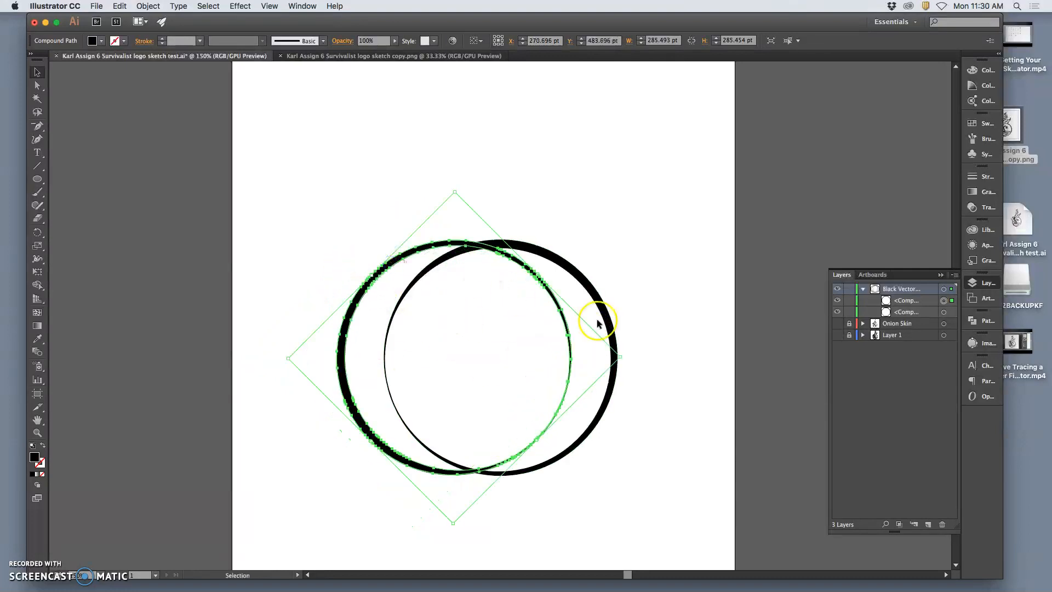
Show the Onion Skin layer and align the rotated ring copy with the sketch's outer left arc.
left_click(837, 323)
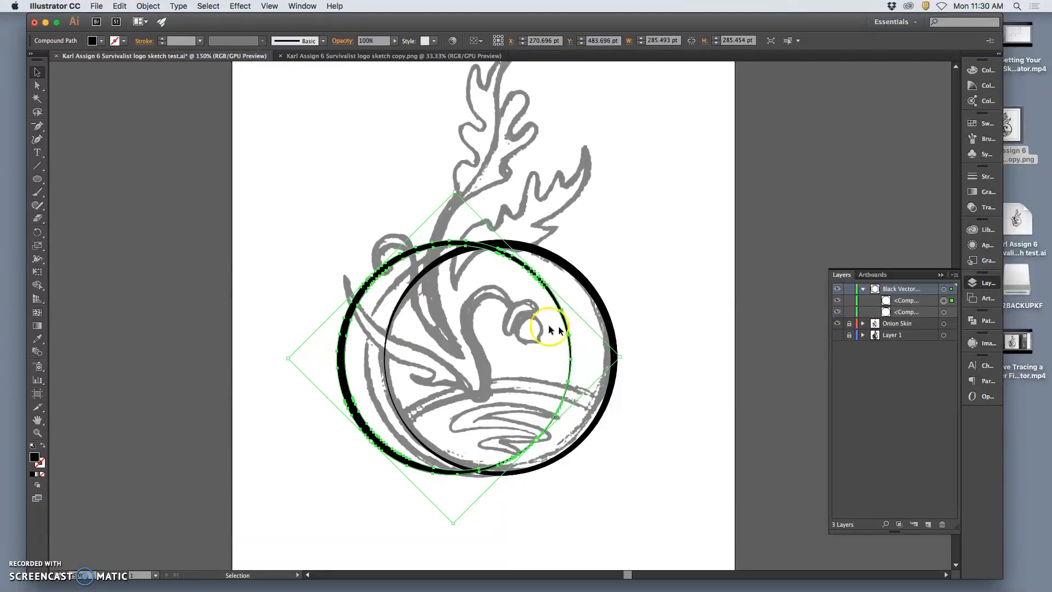
left_click_drag(401, 260, 421, 257)
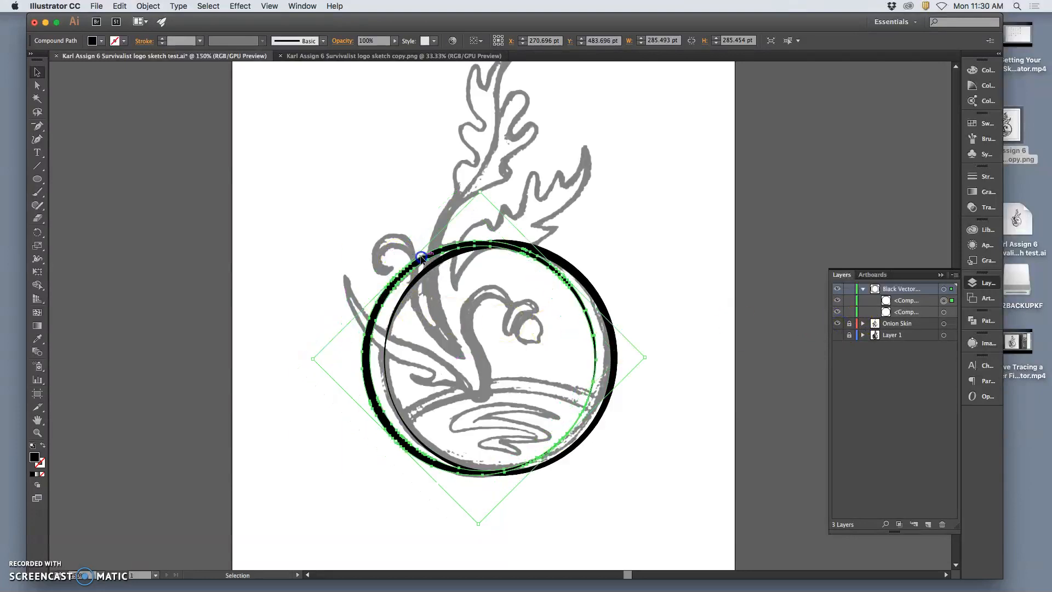
left_click(634, 259)
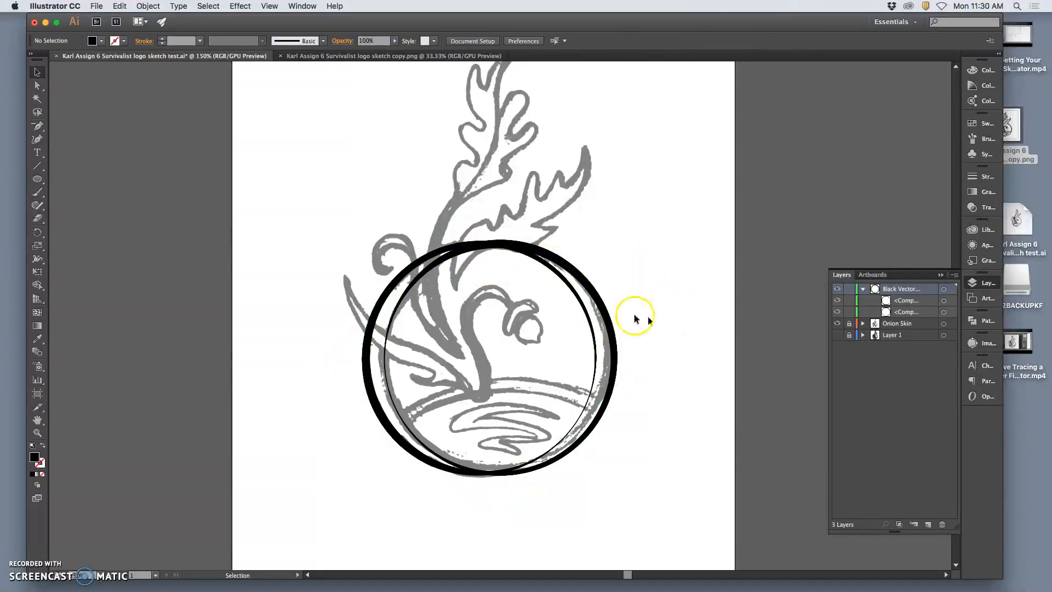
Compare the two overlapping rings with and without the Onion Skin sketch, leaving the sketch visible.
left_click(601, 299)
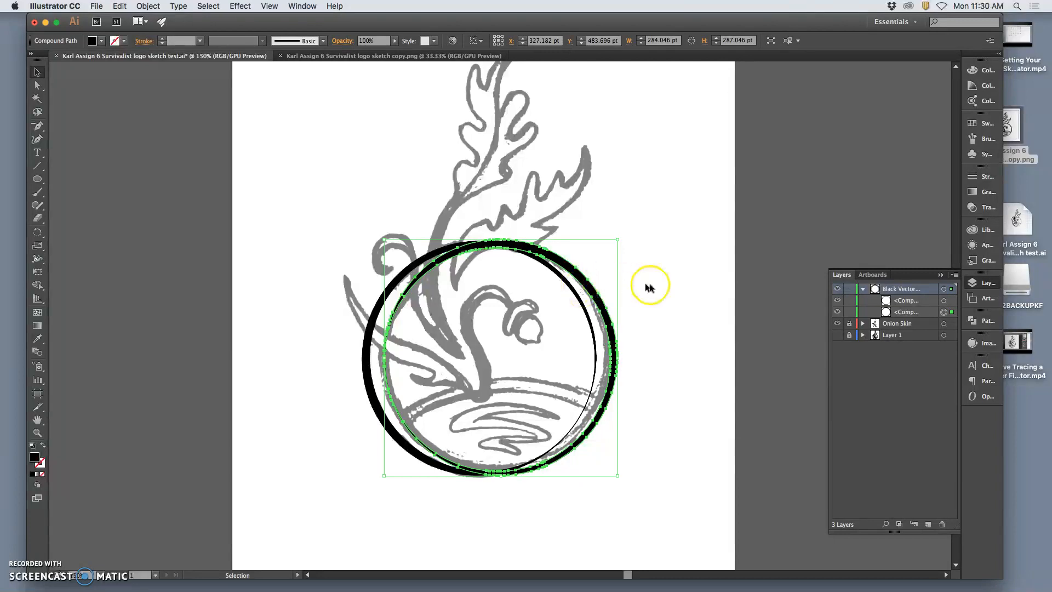
left_click(649, 287)
left_click(862, 290)
left_click(862, 289)
left_click(838, 324)
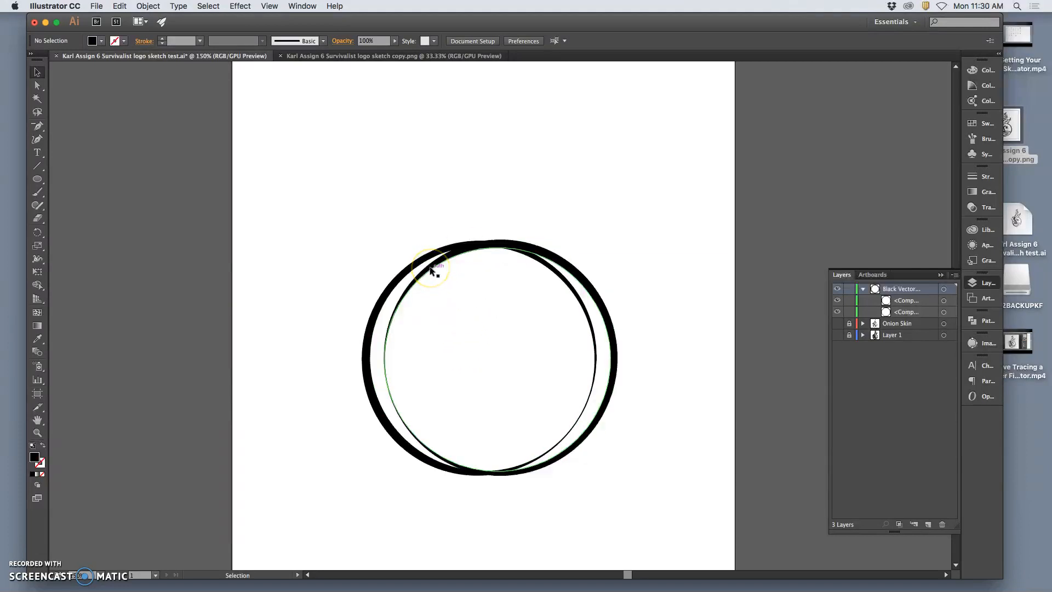
left_click(841, 323)
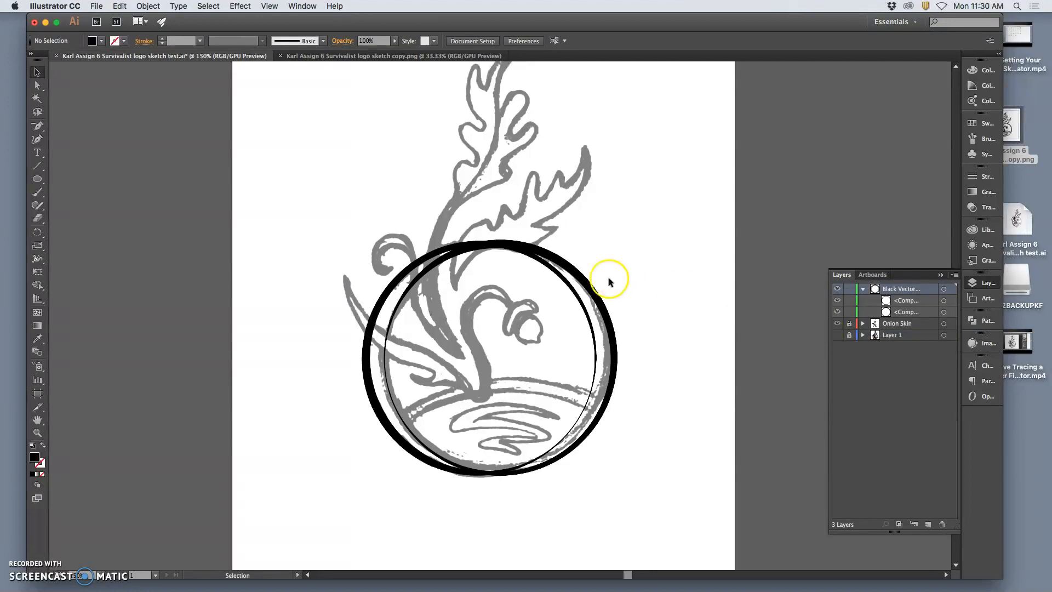
Select the rotated ring copy and set the Eraser to a 47 pt size with a 33 pt pressure variation.
left_click(567, 284)
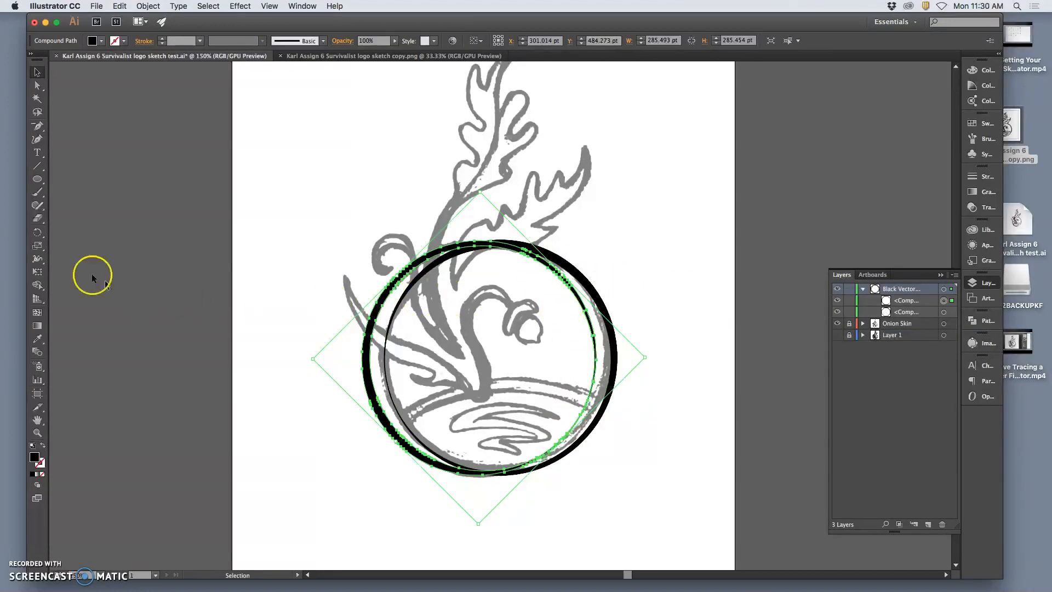
left_click(37, 219)
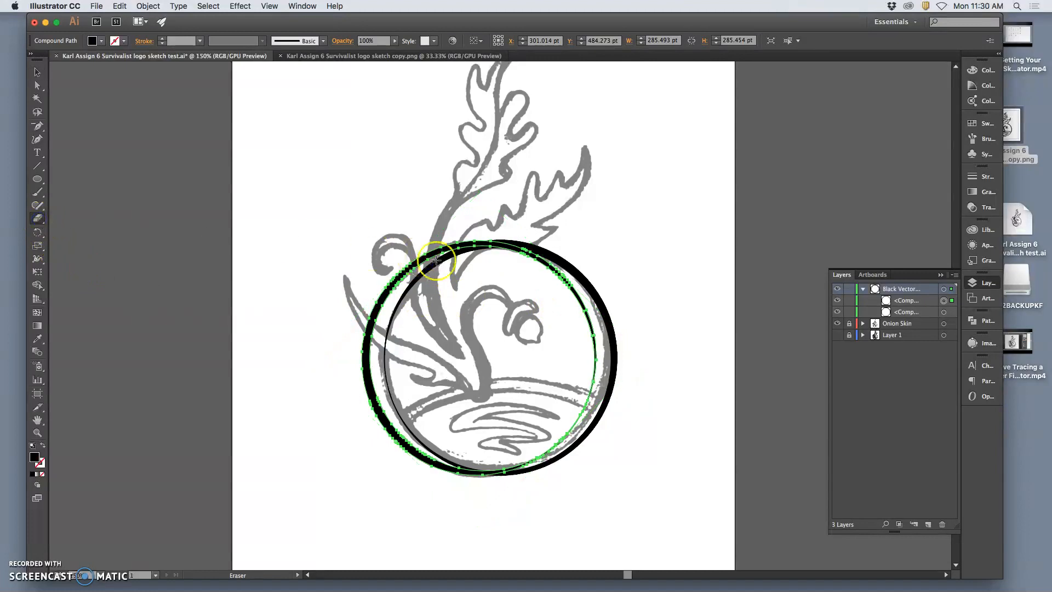
double_click(38, 220)
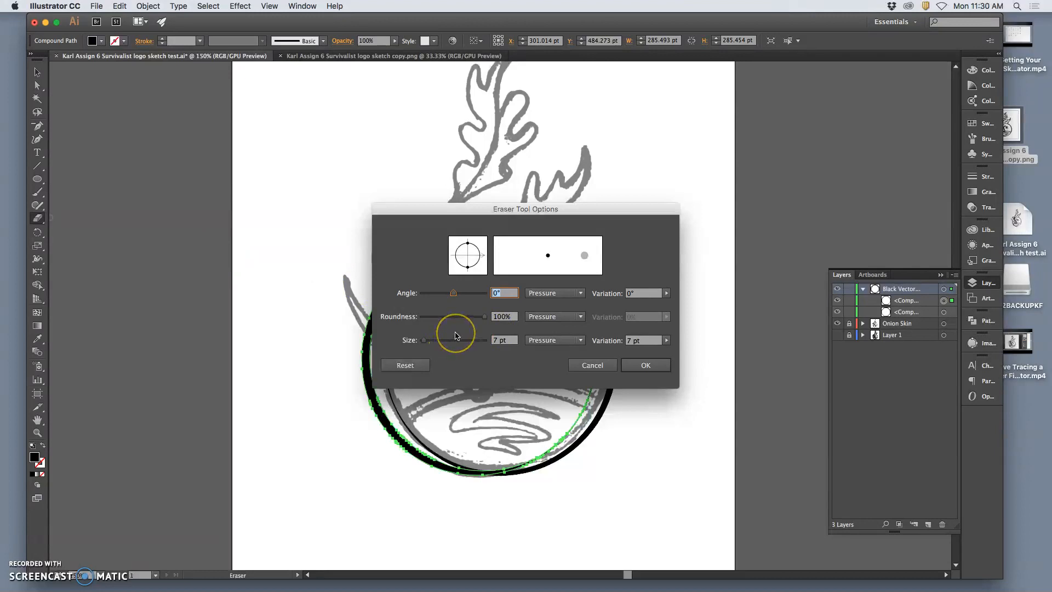
left_click_drag(423, 340, 442, 339)
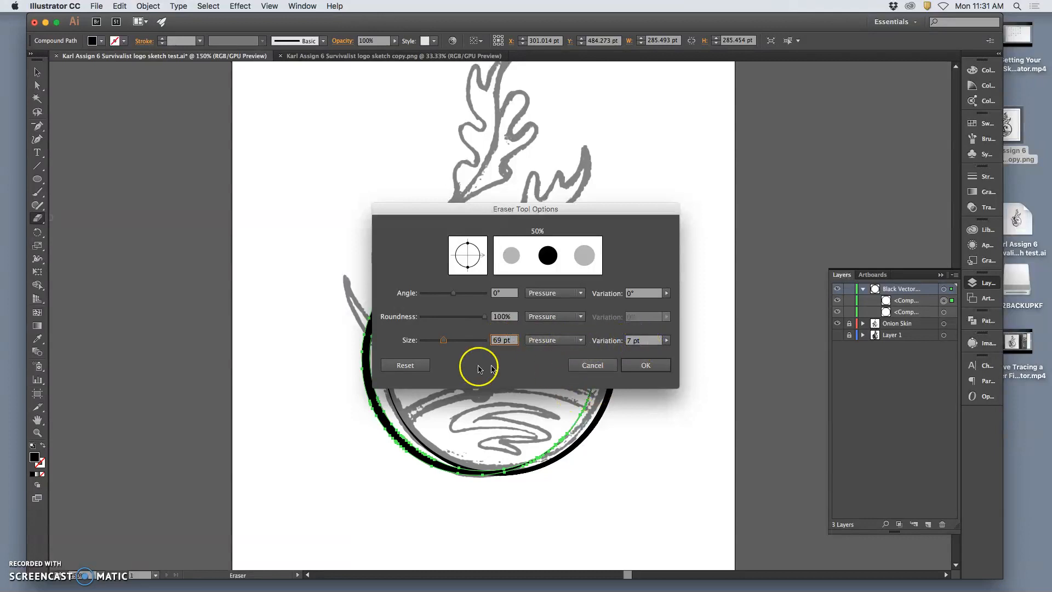
left_click_drag(443, 340, 438, 341)
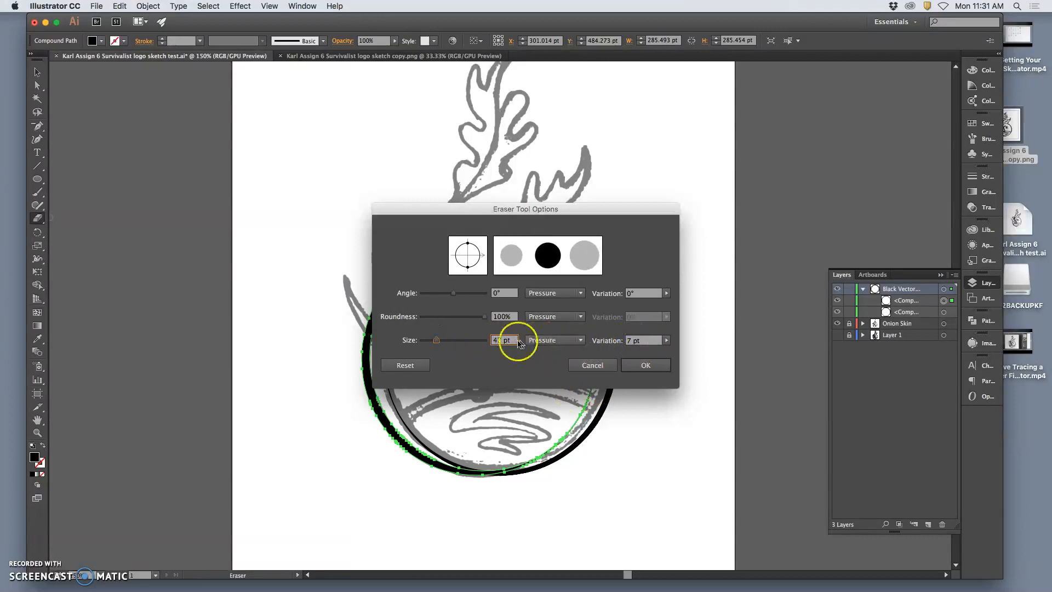
left_click(665, 341)
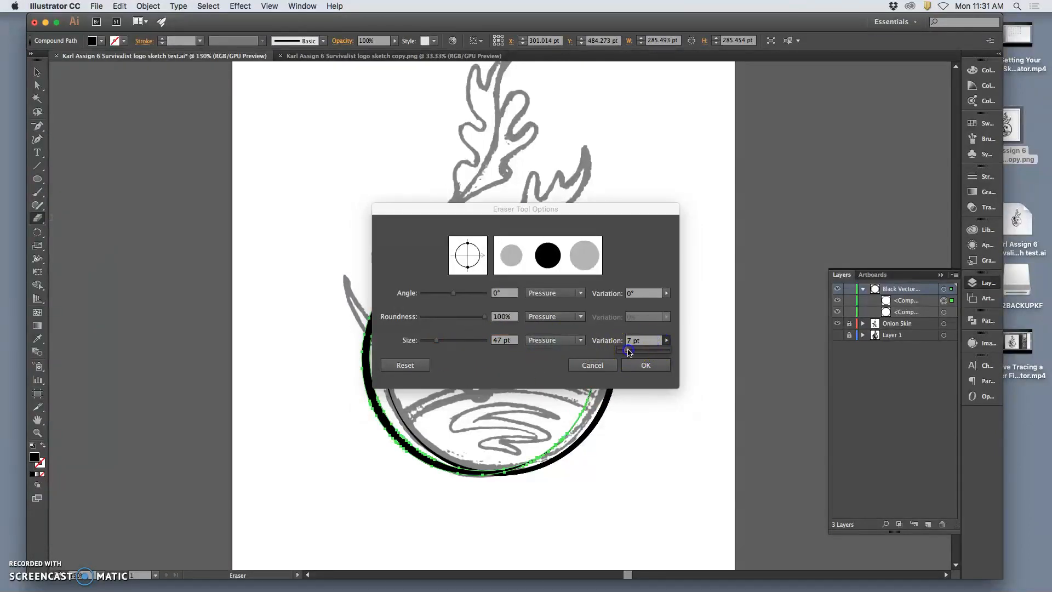
left_click_drag(629, 351, 642, 351)
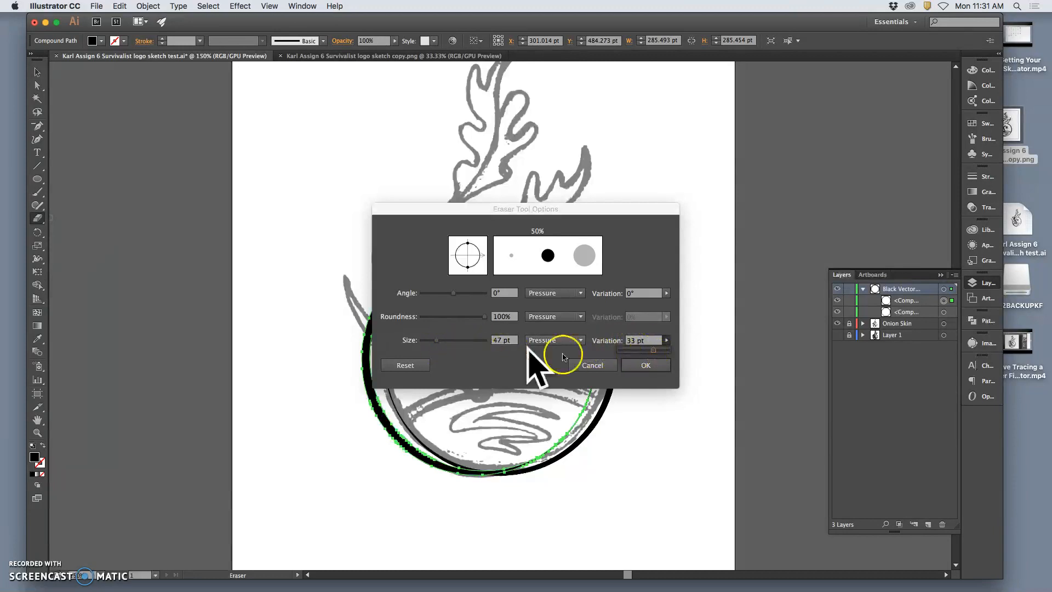
left_click(647, 363)
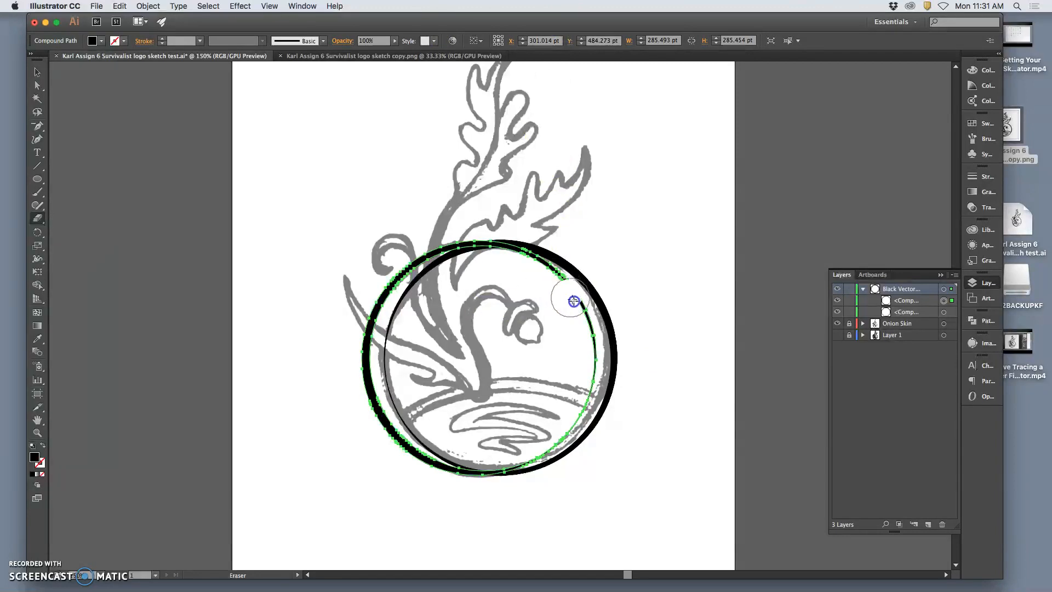
Erase the thin right-hand part of the ring copy inside the main ring, leaving a left crescent arc.
mouse_move(591, 363)
left_mouse_down()
mouse_move(586, 377)
mouse_move(586, 368)
left_mouse_up()
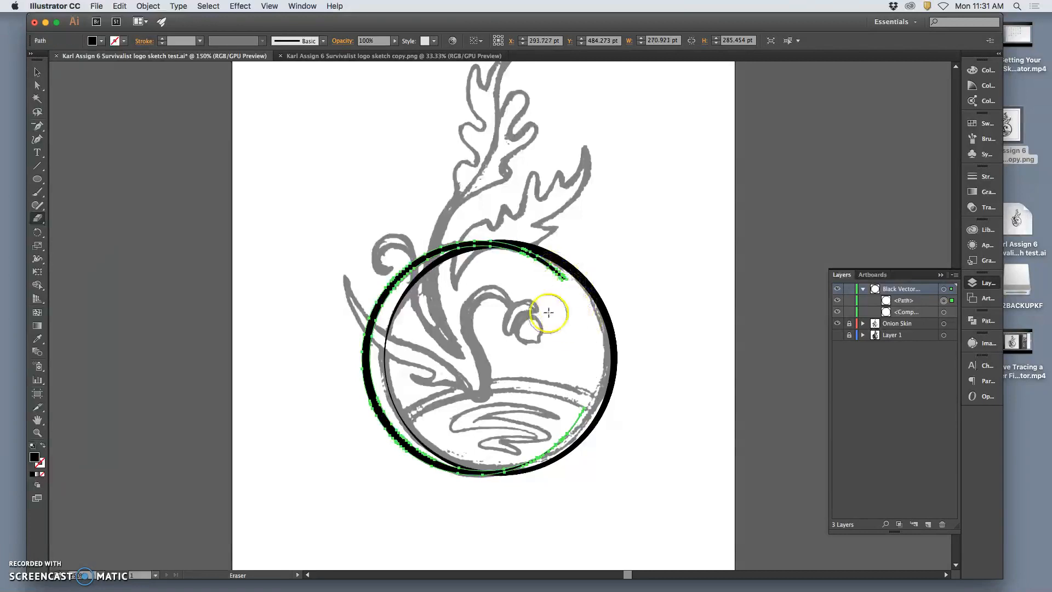
mouse_move(584, 299)
left_mouse_down()
mouse_move(615, 300)
mouse_move(623, 316)
mouse_move(584, 320)
mouse_move(589, 329)
mouse_move(644, 345)
left_mouse_up()
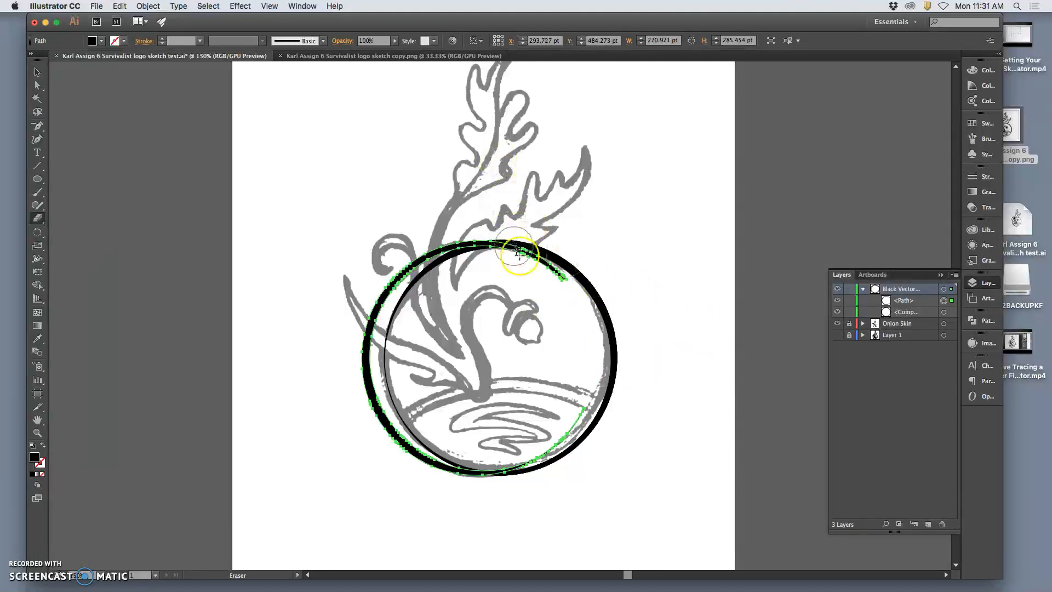
mouse_move(566, 287)
left_mouse_down()
mouse_move(521, 258)
mouse_move(507, 262)
mouse_move(523, 264)
left_mouse_up()
mouse_move(587, 385)
left_mouse_down()
mouse_move(576, 422)
mouse_move(551, 444)
mouse_move(478, 446)
left_mouse_up()
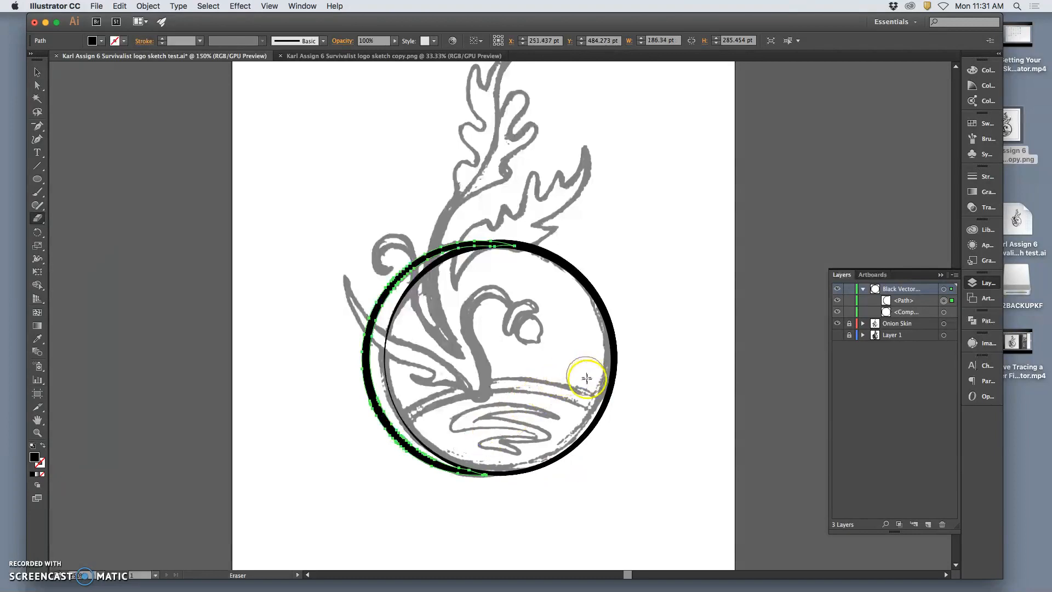
left_click_drag(595, 389, 506, 456)
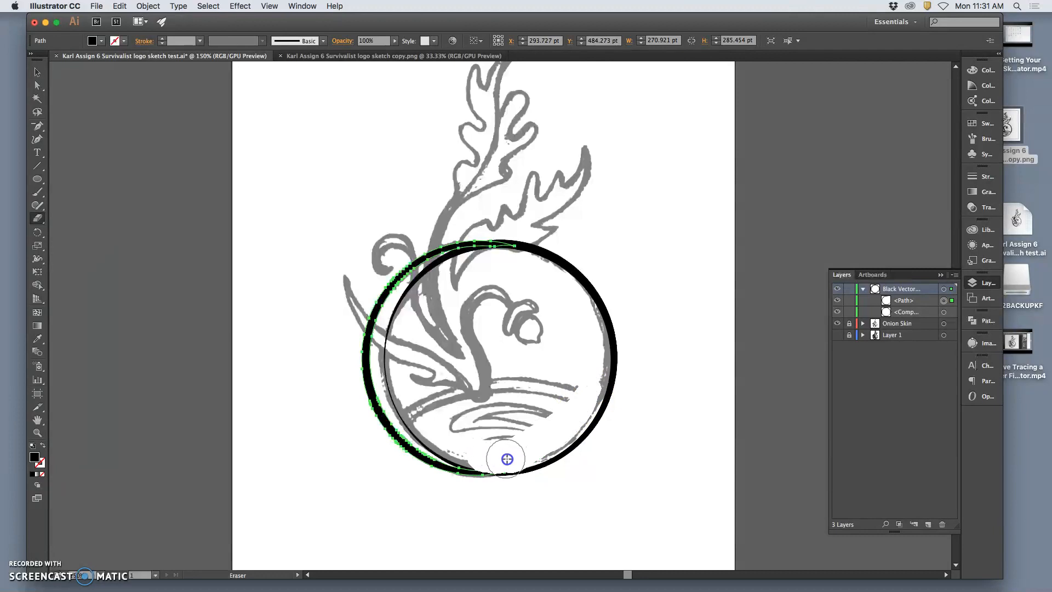
Examine at high magnification where the crescent arc's lower tip merges with the main ring, and deselect the arc.
key("super+equal")
key("super+equal")
key("super+equal")
key("super+equal")
key("super+equal")
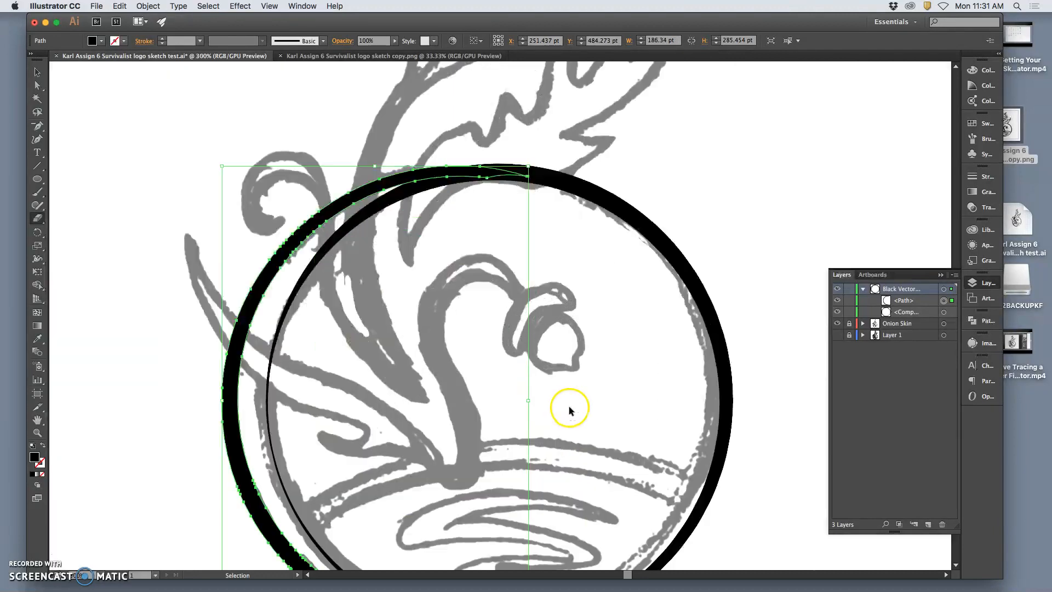
left_click_drag(539, 428, 569, 208)
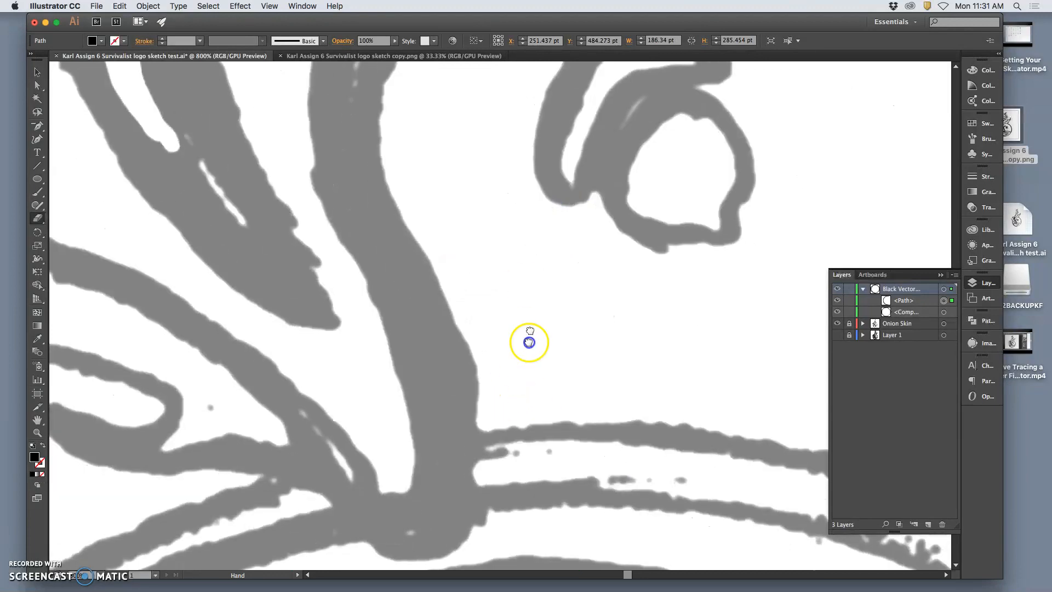
left_click_drag(518, 403, 572, 144)
left_click_drag(520, 366, 573, 225)
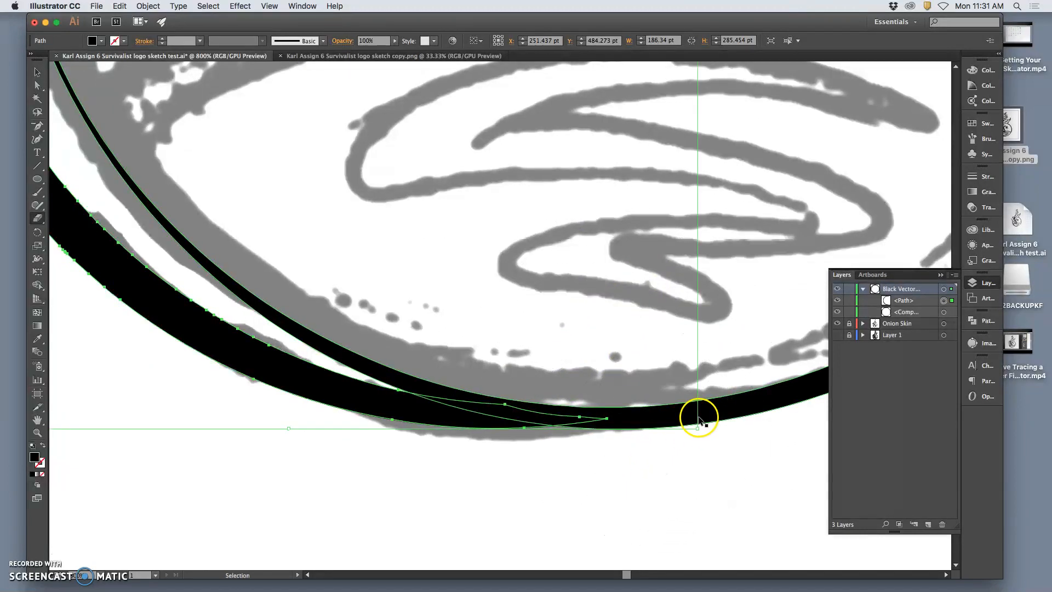
key("super")
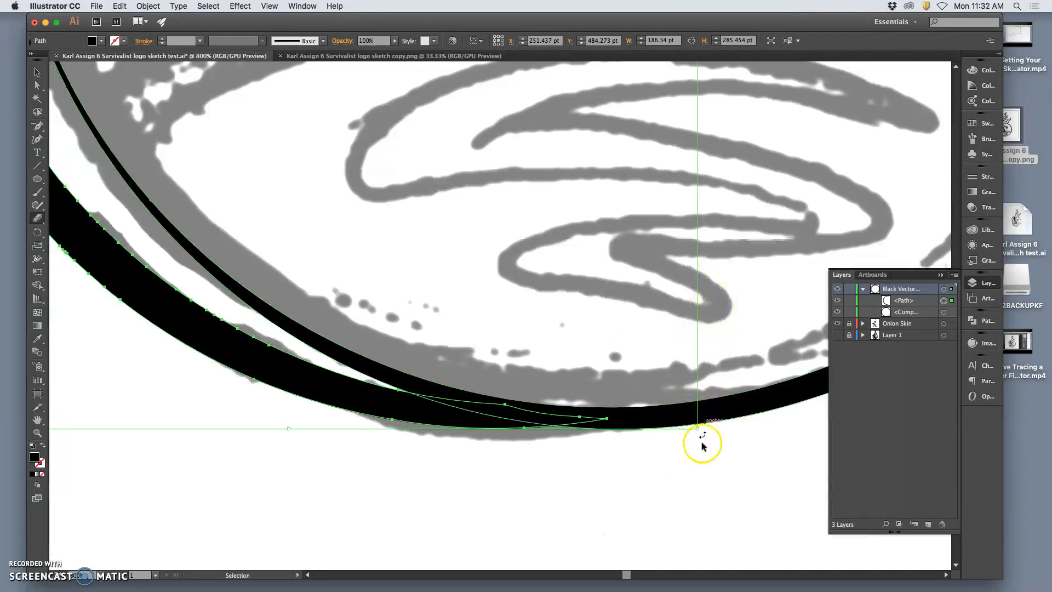
left_click(702, 500, "super")
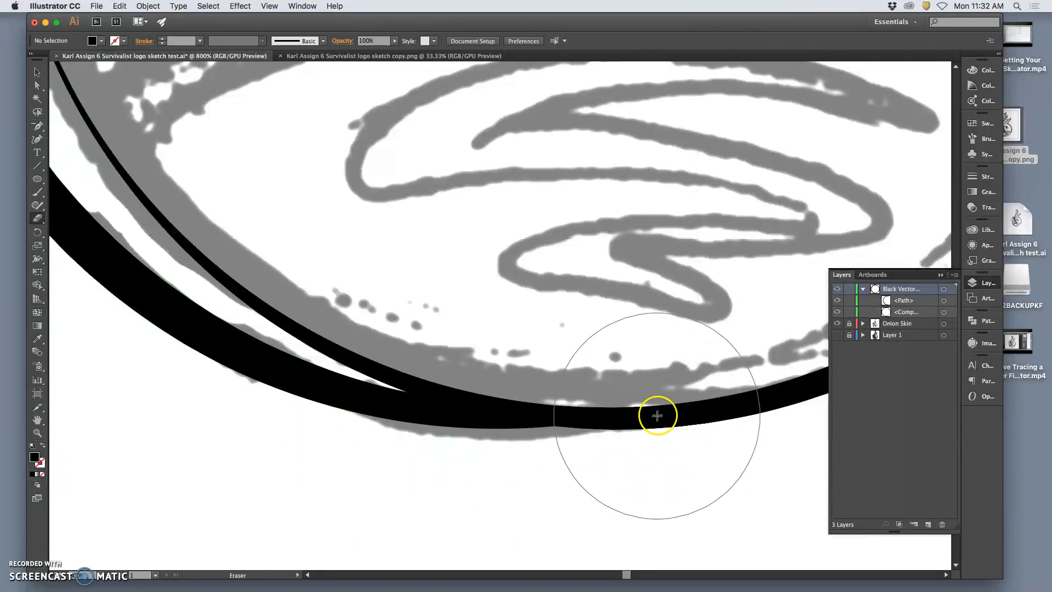
Hide the Onion Skin layer and display the ring artwork at 100%.
key("super+0")
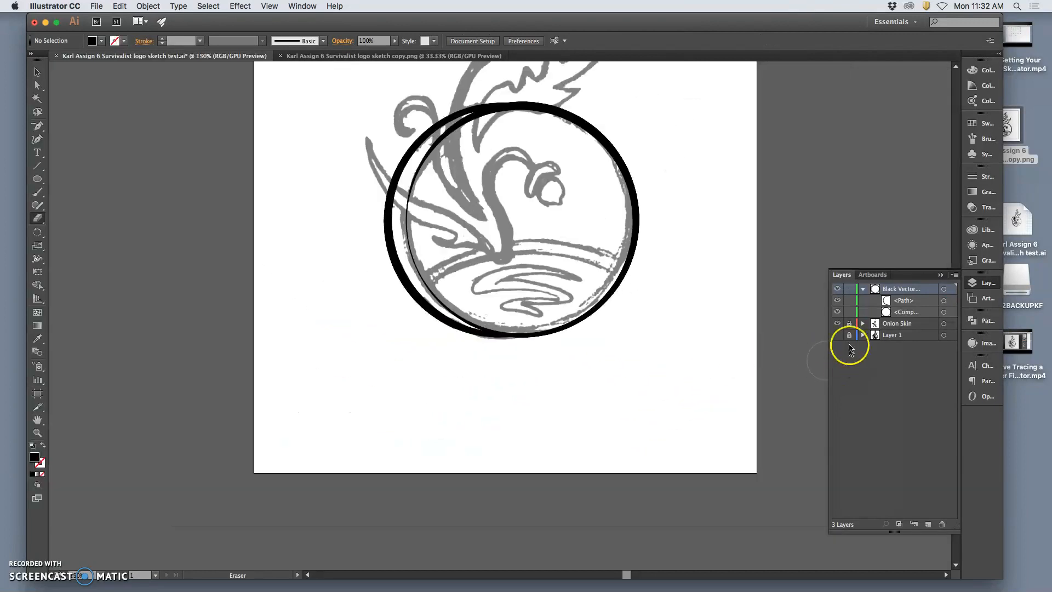
left_click(837, 323)
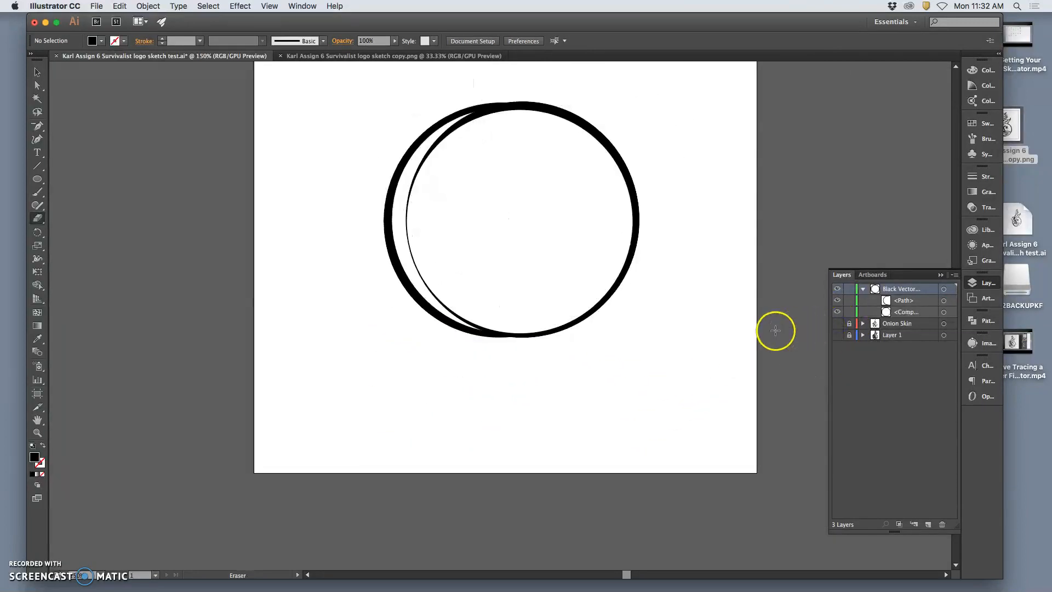
key("super+1")
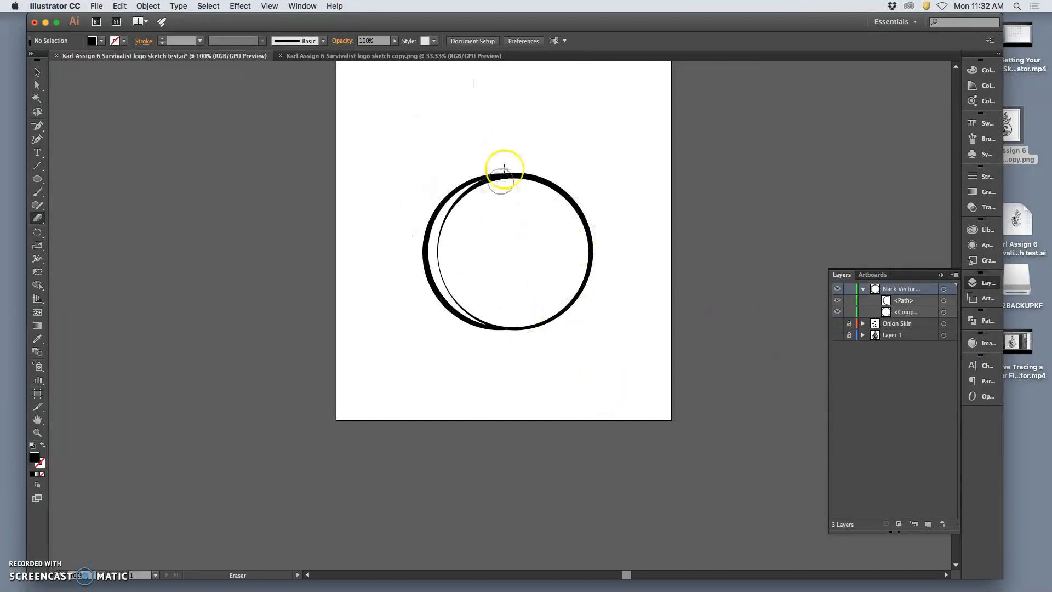
Select the crescent arc and nudge it 3 pt to the right so it overlaps the main ring more closely.
key("super+equal")
key("super+equal")
key("super+equal")
left_click_drag(471, 171, 462, 331)
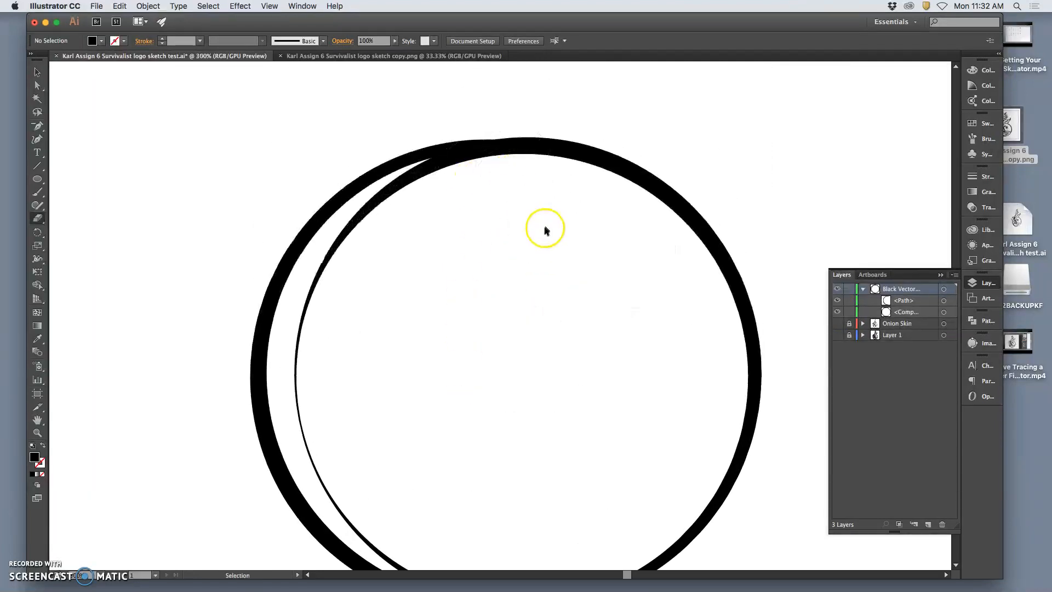
key("super+equal")
key("super+equal")
left_click_drag(475, 169, 467, 278)
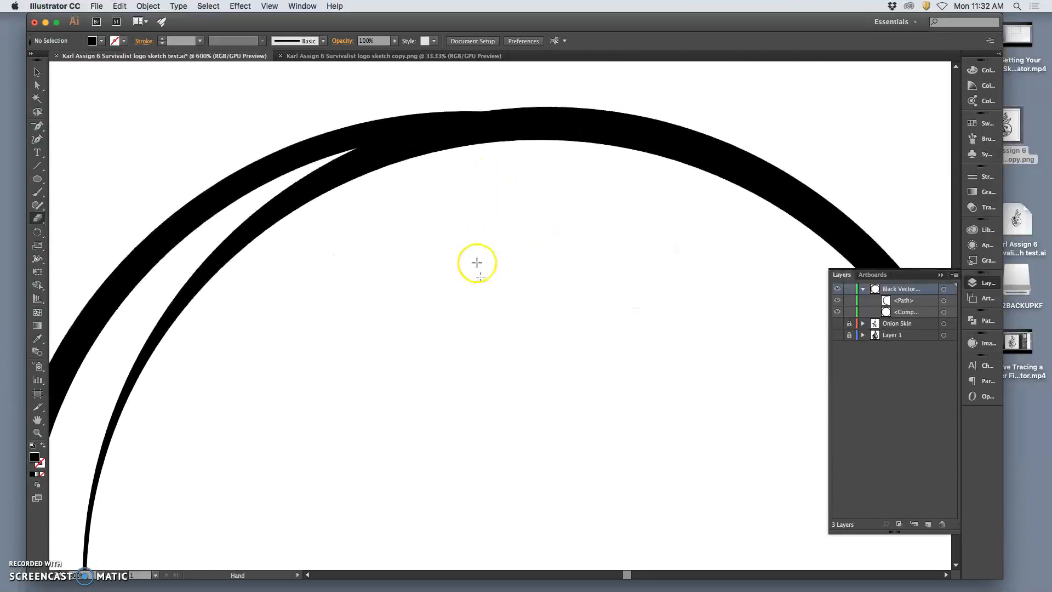
left_click(37, 72)
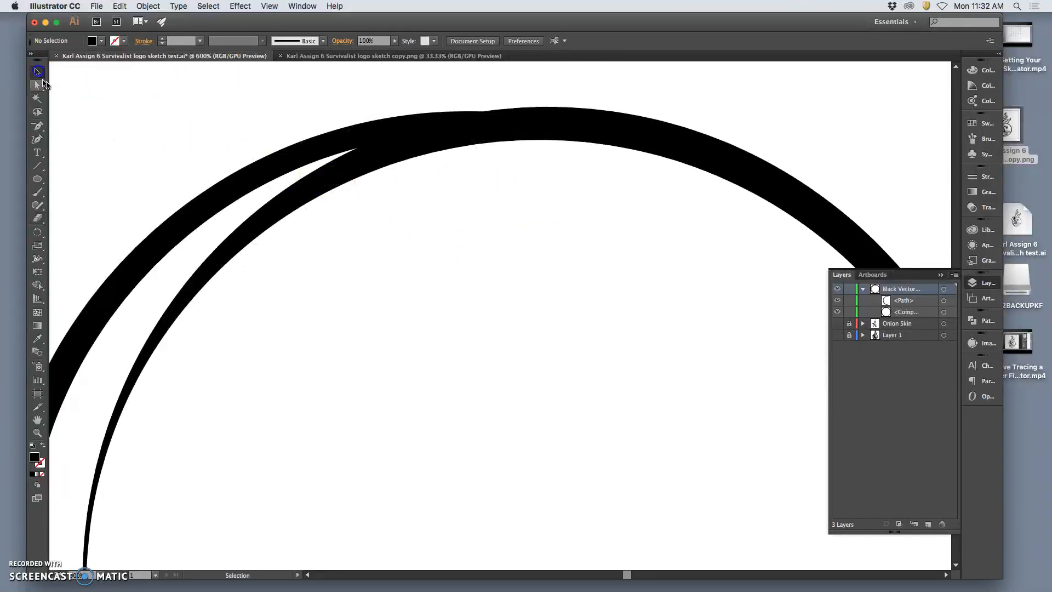
left_click(186, 222)
key("Right")
key("Right")
key("Right")
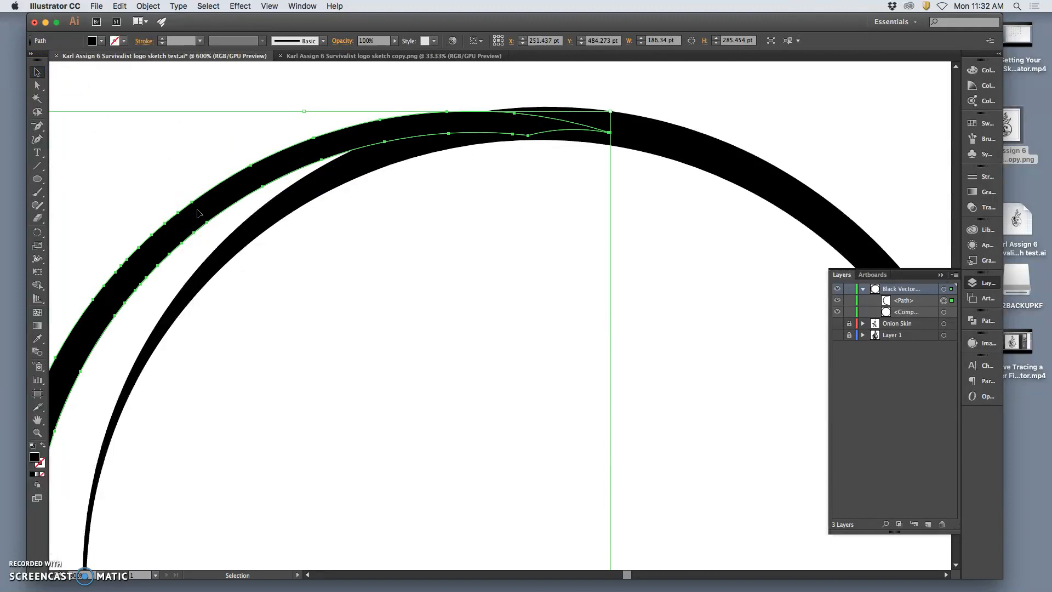
key("super+minus")
key("super+minus")
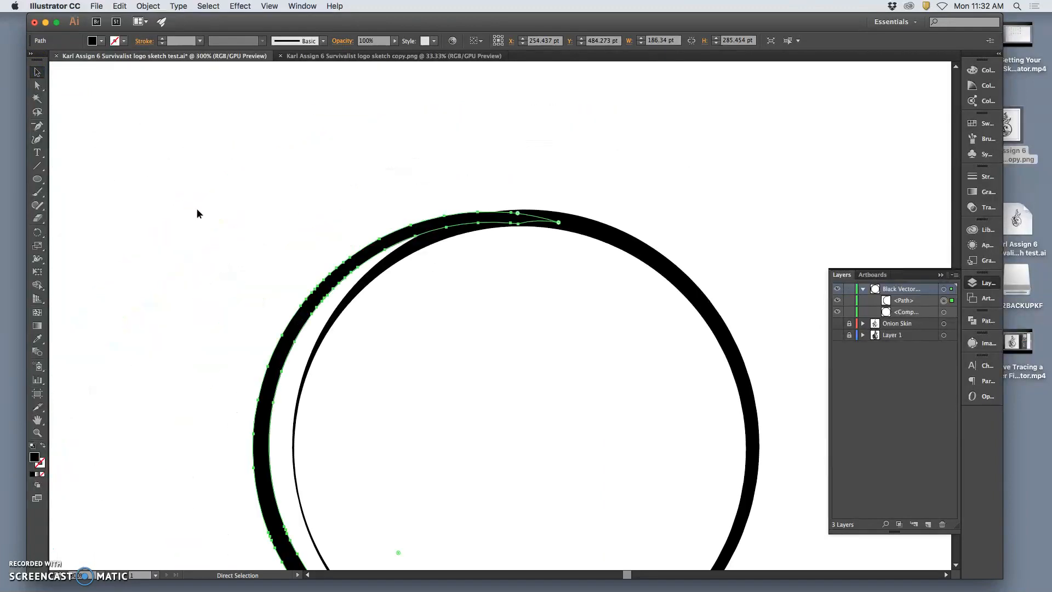
left_click_drag(641, 336, 622, 246)
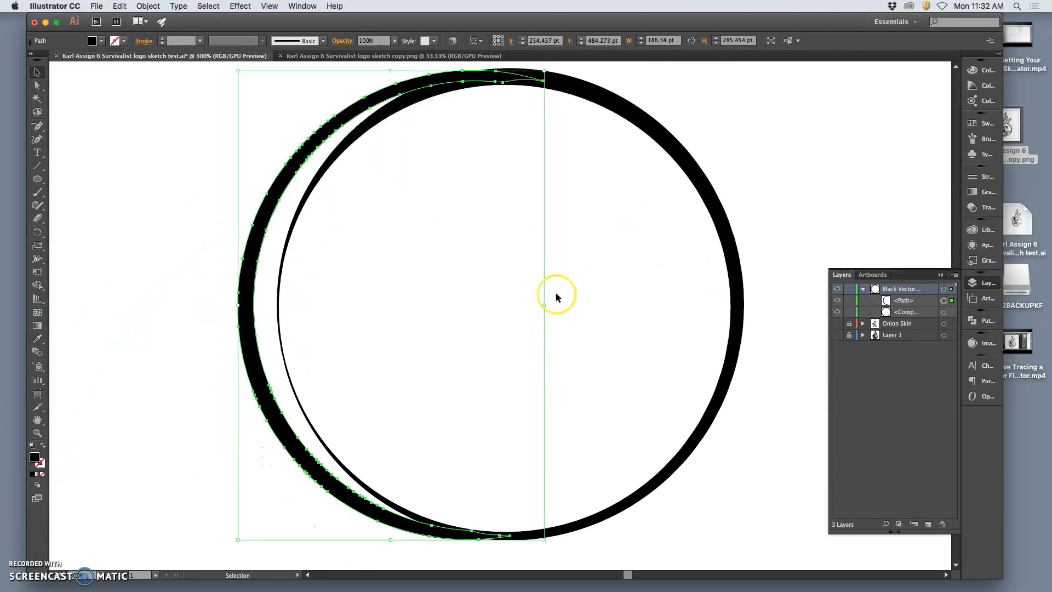
Try nudging the crescent arc another 5 pt to the right, and move it back.
key("Right")
key("Right")
key("Right")
key("Right")
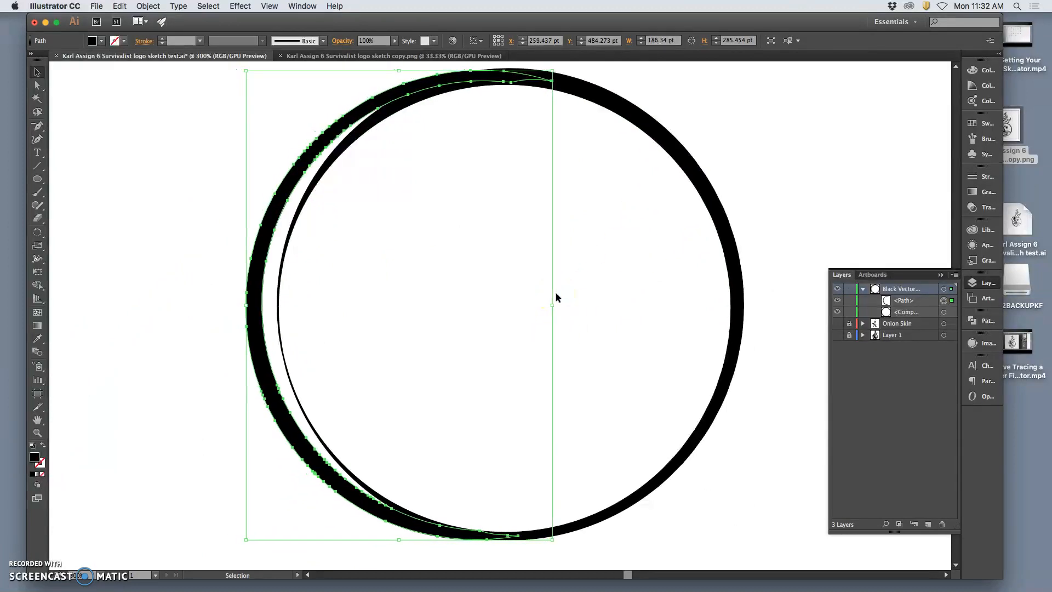
key("Left")
key("Left")
key("Left")
key("Left")
key("Left")
key("Left")
key("Left")
key("Left")
key("Left")
key("Left")
key("Left")
key("Left")
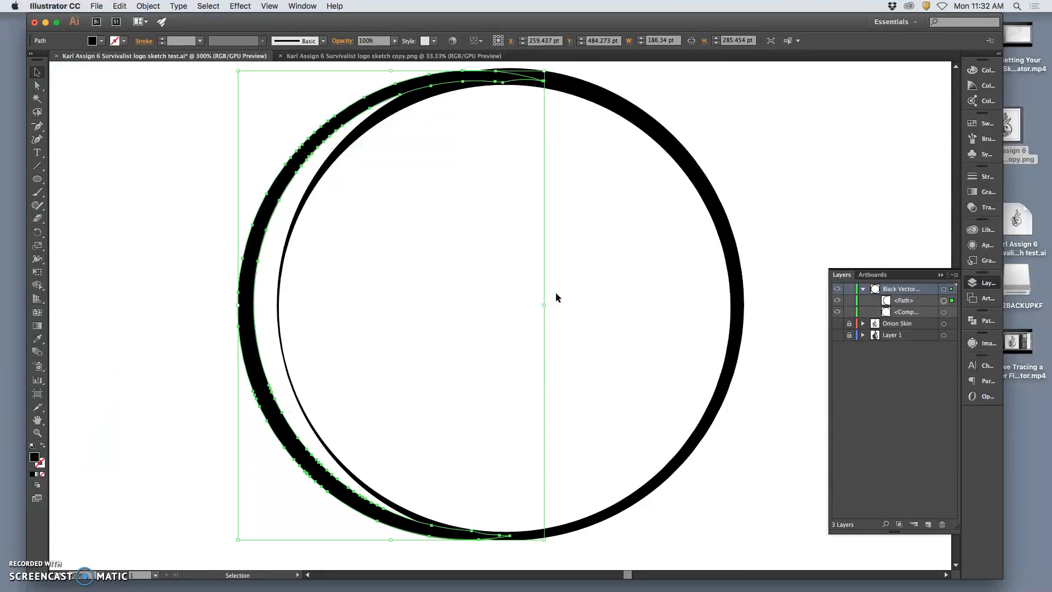
key("Right")
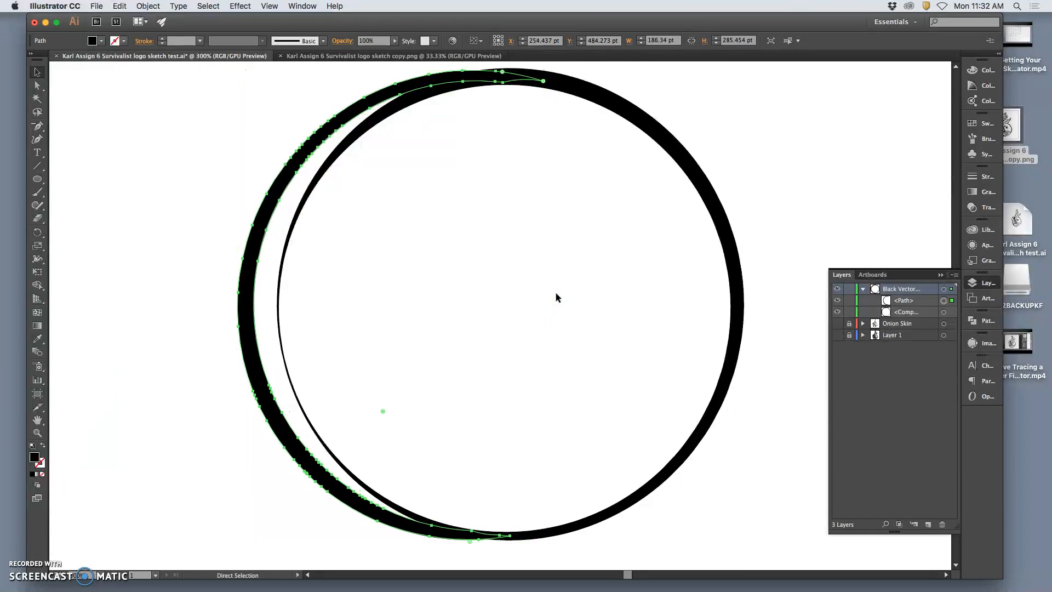
Deselect the arc and toggle the Onion Skin layer's visibility to compare the ring artwork with the sketch, leaving the sketch hidden.
left_click(804, 196)
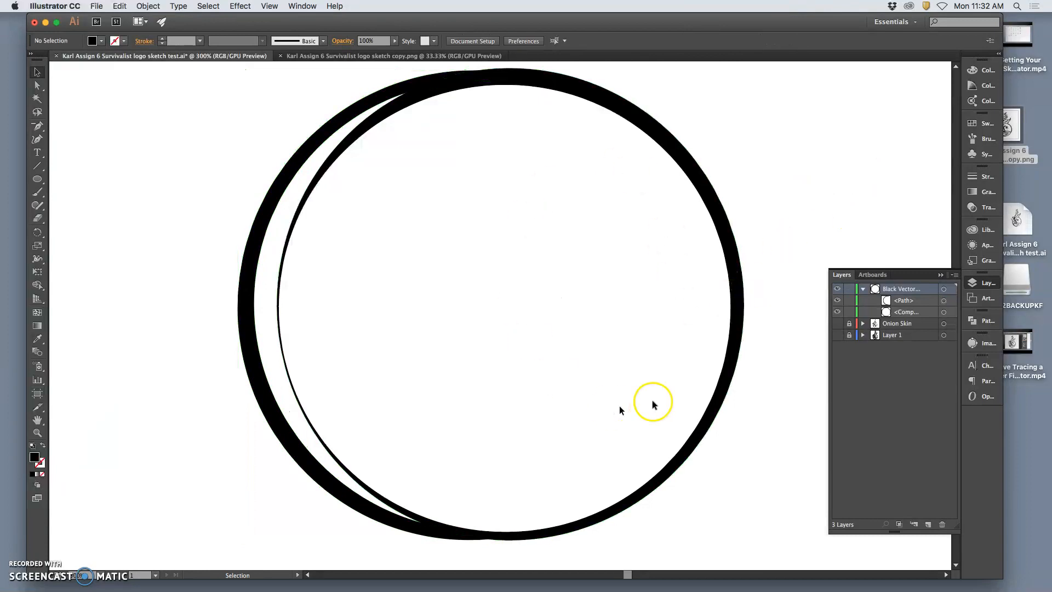
left_click(838, 324)
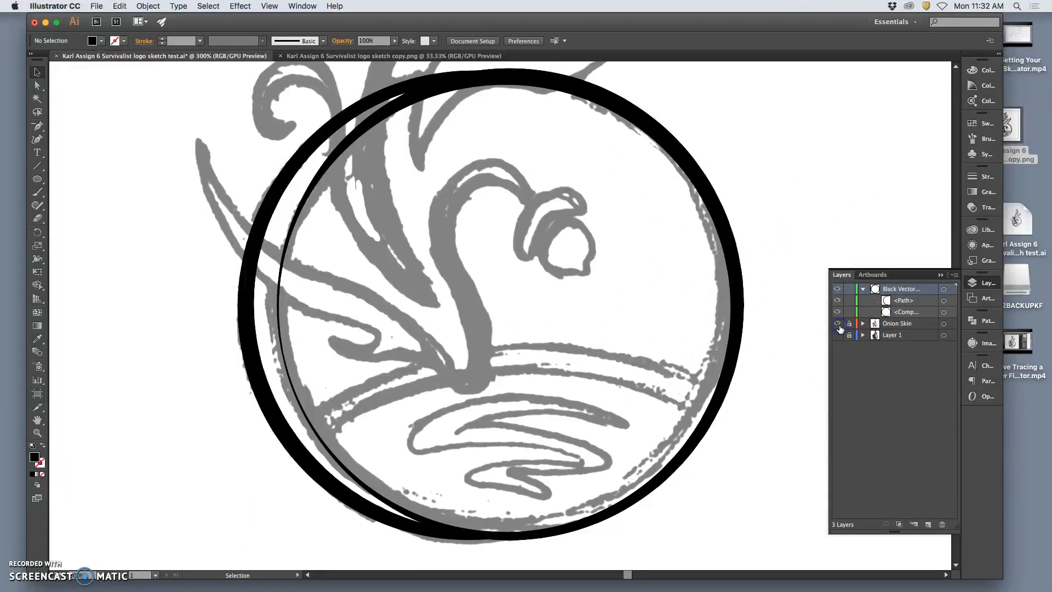
left_click(838, 325)
left_click(838, 325)
left_click(839, 325)
left_click(839, 325)
left_click(839, 325)
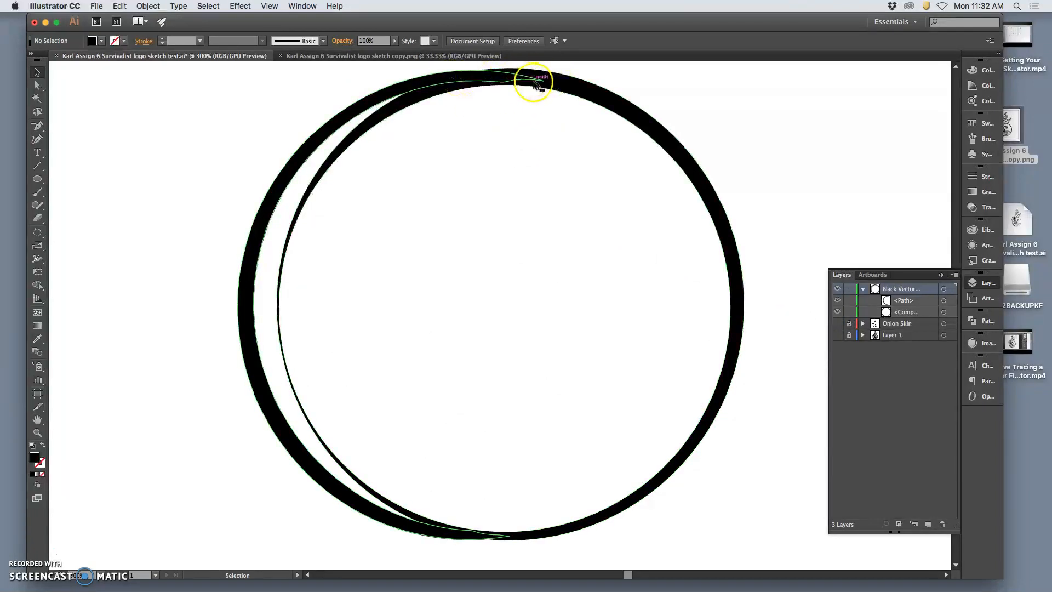
Select the crescent arc and the main ring together on the artwork, and clear the selection.
key("super+equal")
key("space")
left_click_drag(488, 129, 511, 443)
left_click(491, 148)
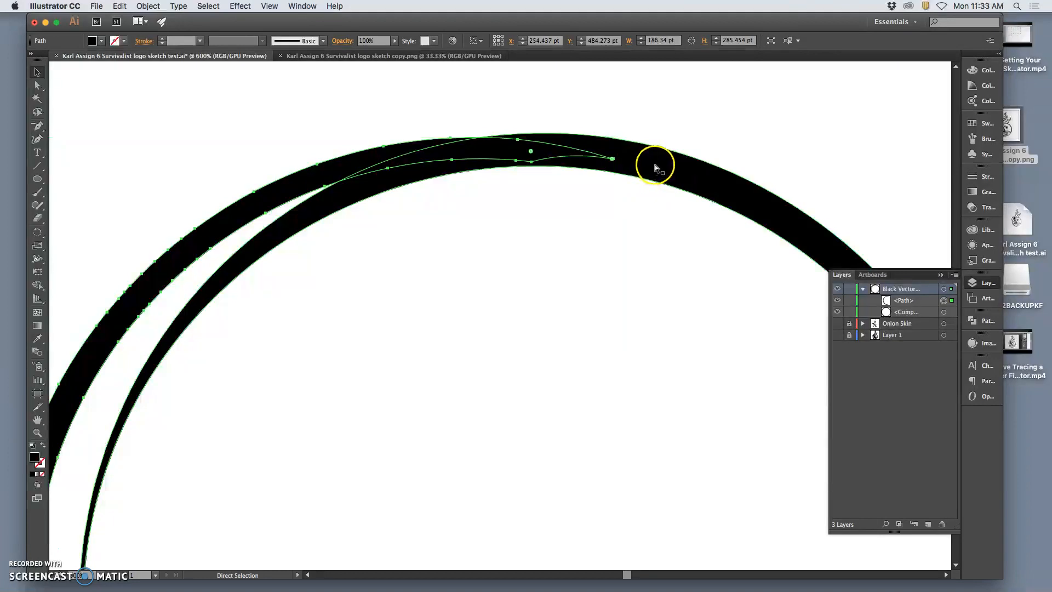
left_click(656, 163, "super")
left_click(360, 162, "shift+super")
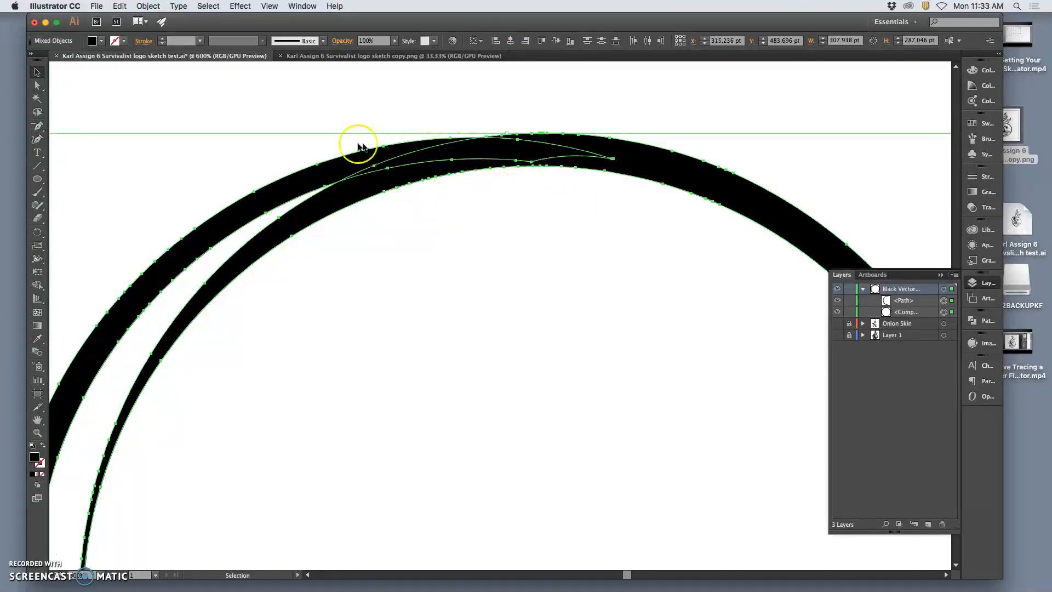
left_click(888, 179)
Select both the crescent path and the compound ring path in the Black Vector layer and display the Pathfinder options.
left_click(943, 300)
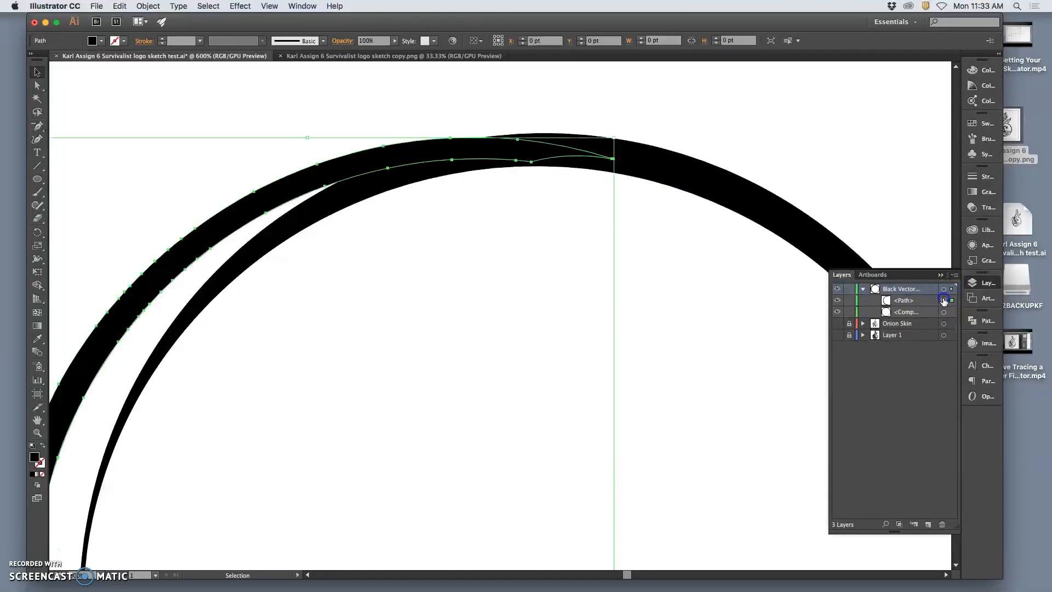
left_click(944, 313, "shift")
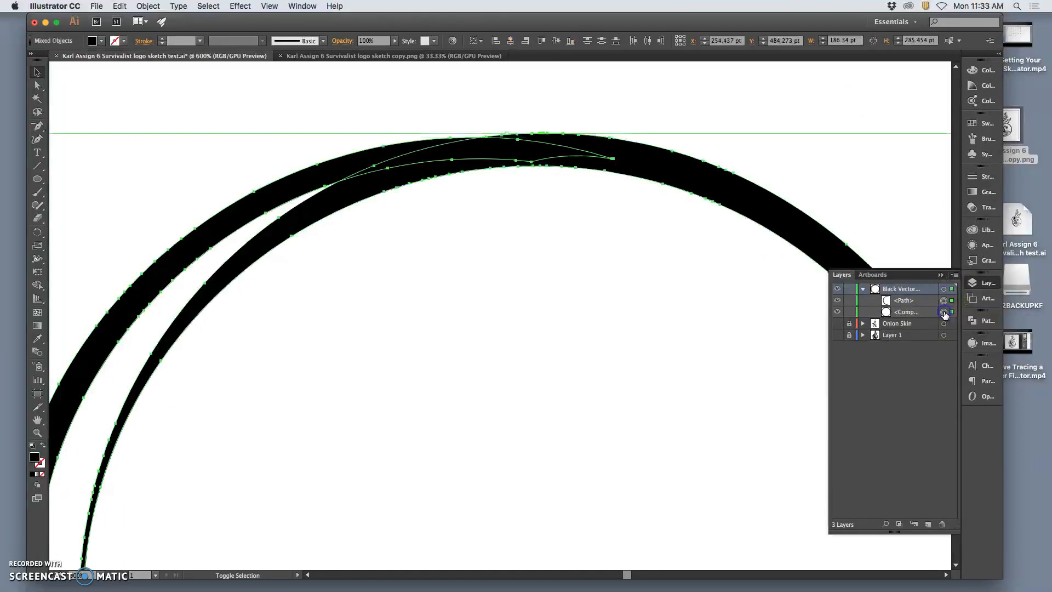
left_click(943, 312, "shift")
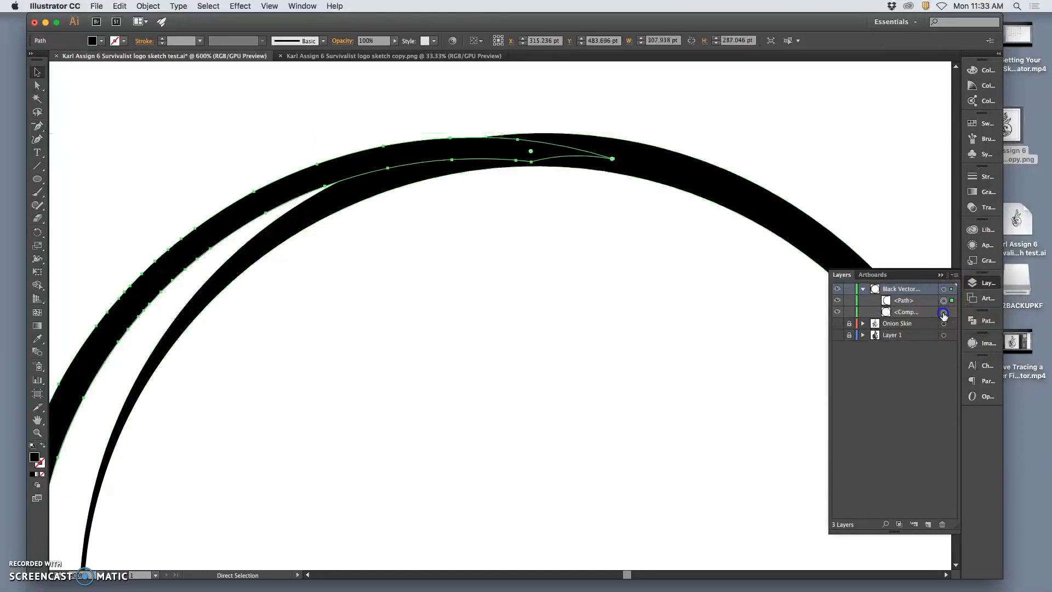
left_click(943, 313, "shift")
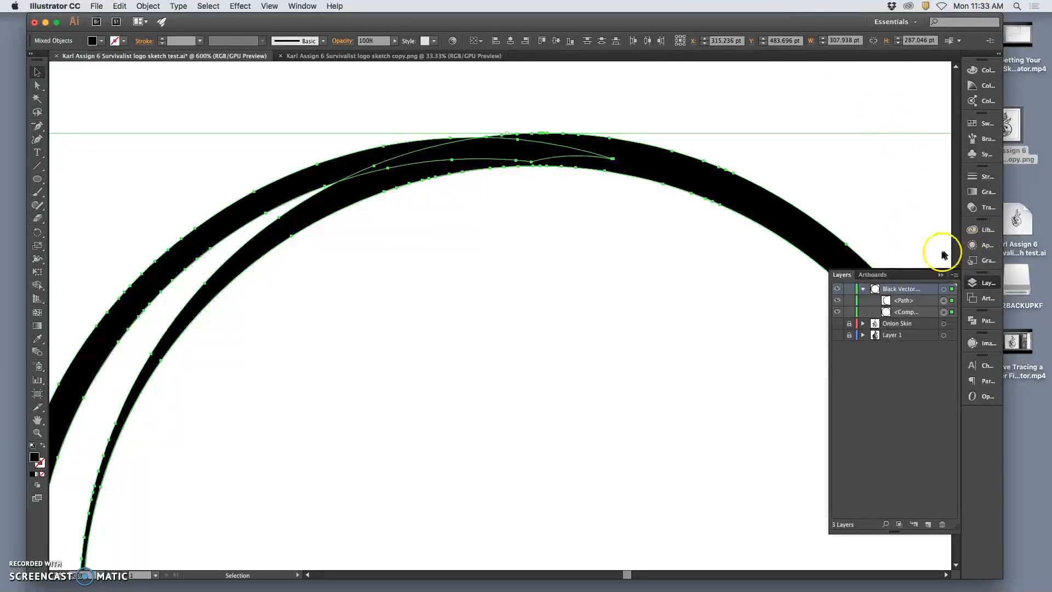
left_click(987, 324)
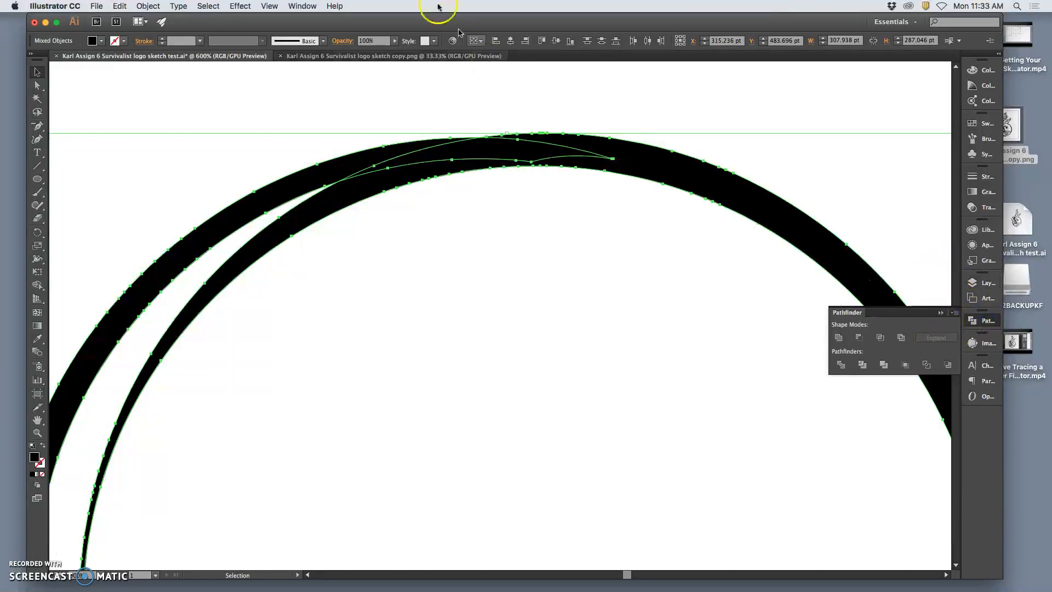
left_click(301, 7)
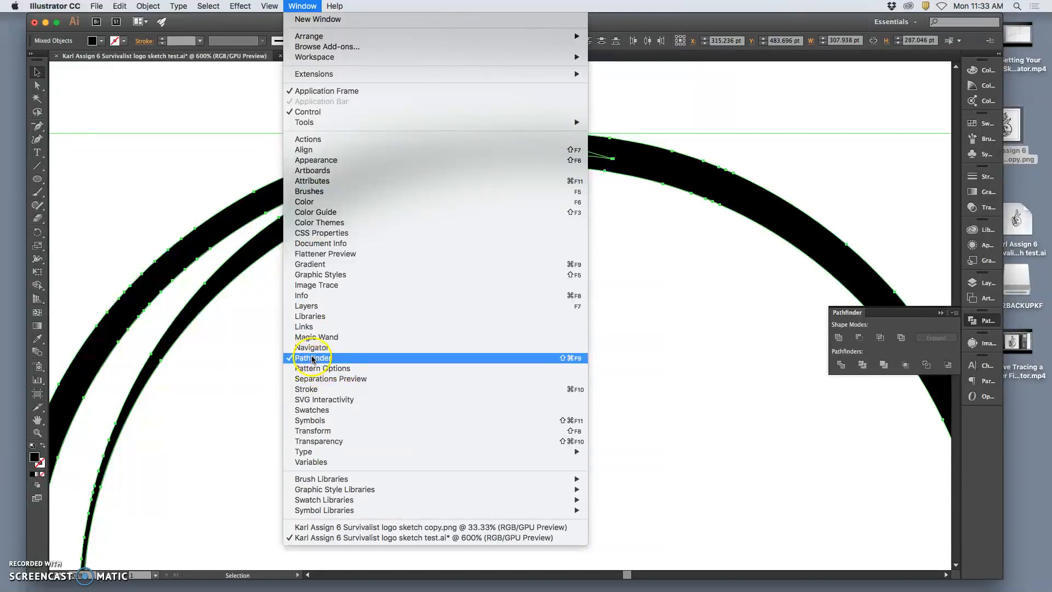
left_click(907, 326)
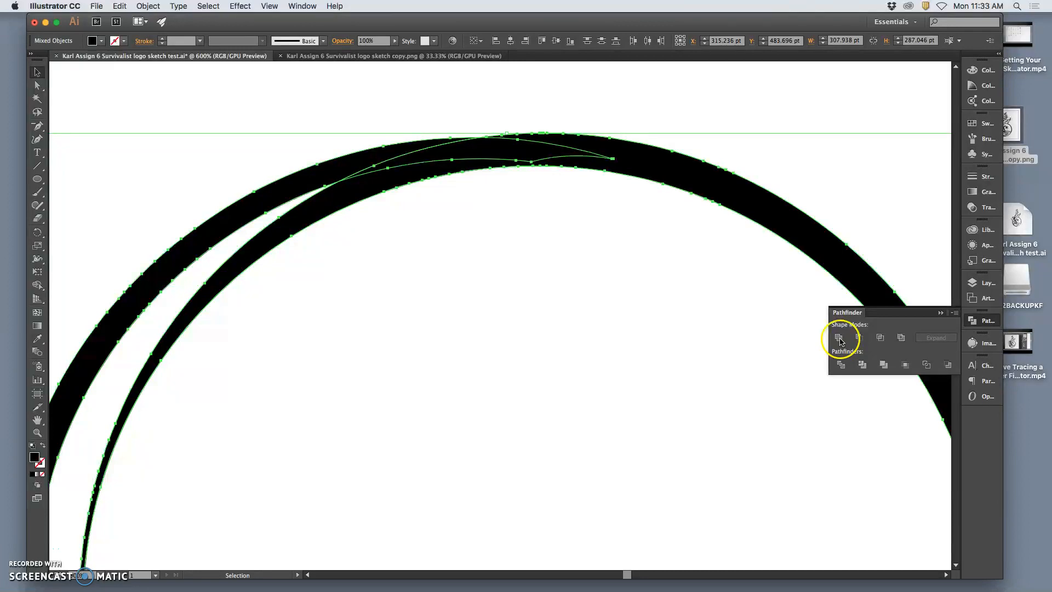
Try the Exclude and Intersect shape modes on the overlapping ring and arc, undoing each one.
left_click(899, 339)
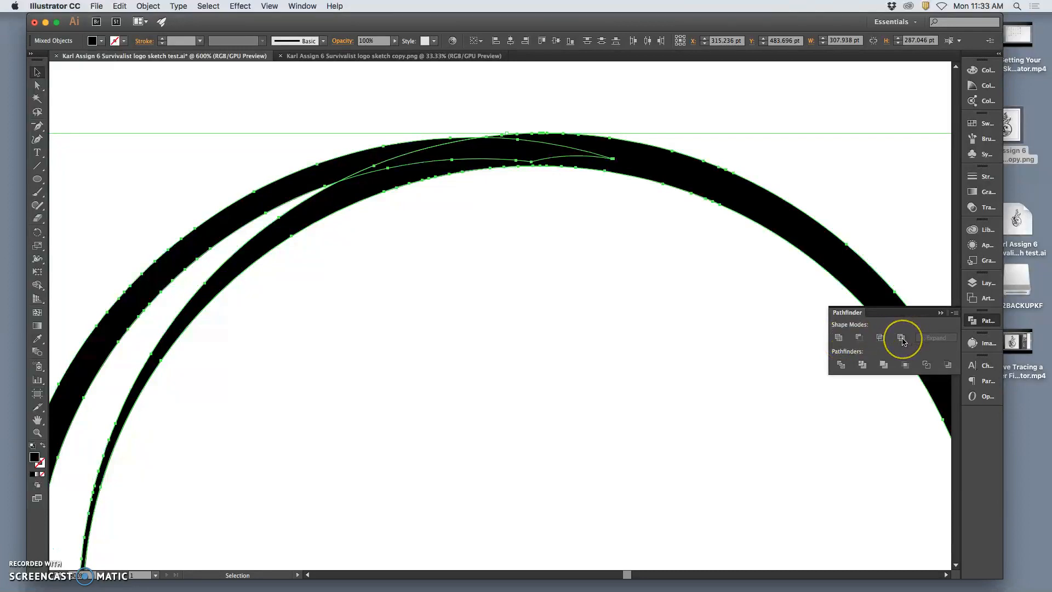
left_click(902, 339)
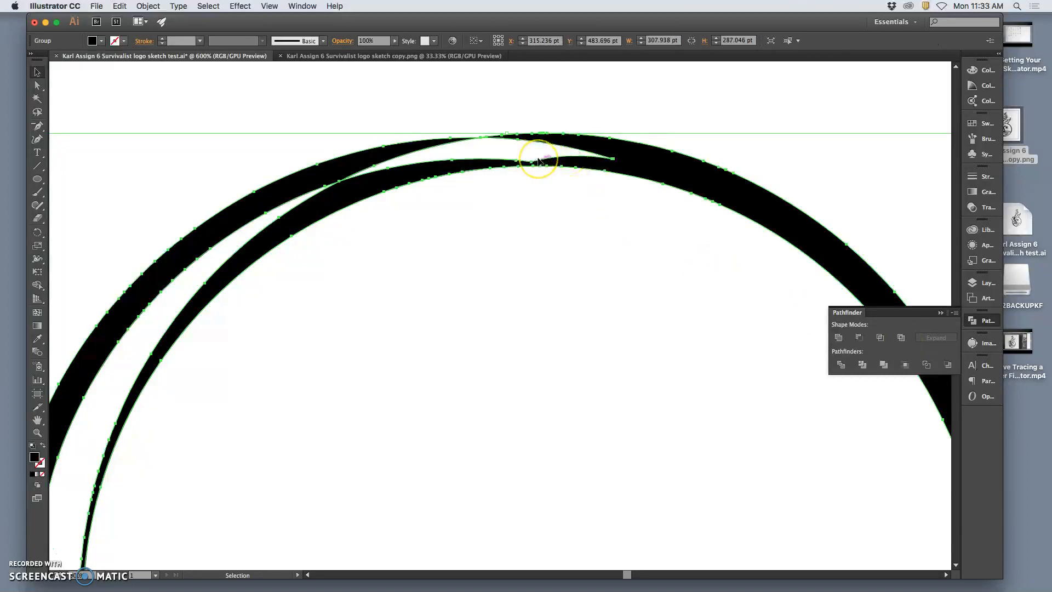
key("super+z")
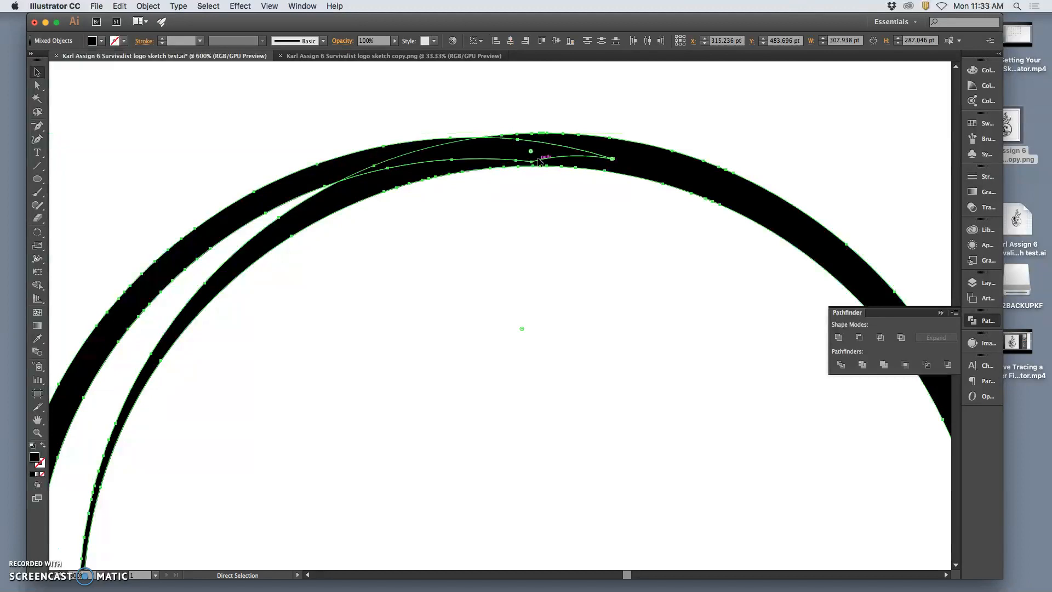
left_click(881, 338)
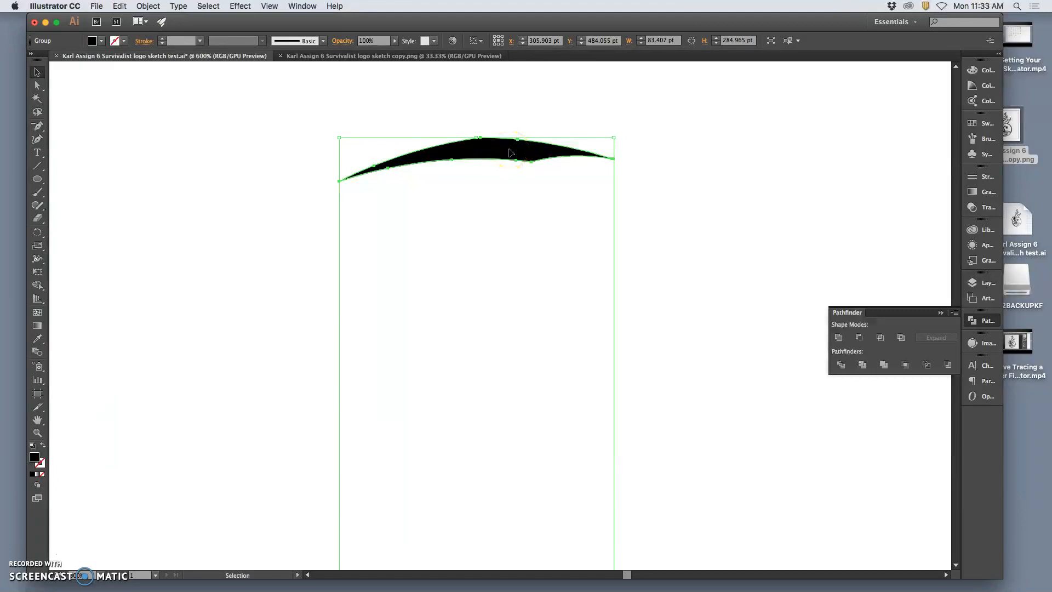
key("super+z")
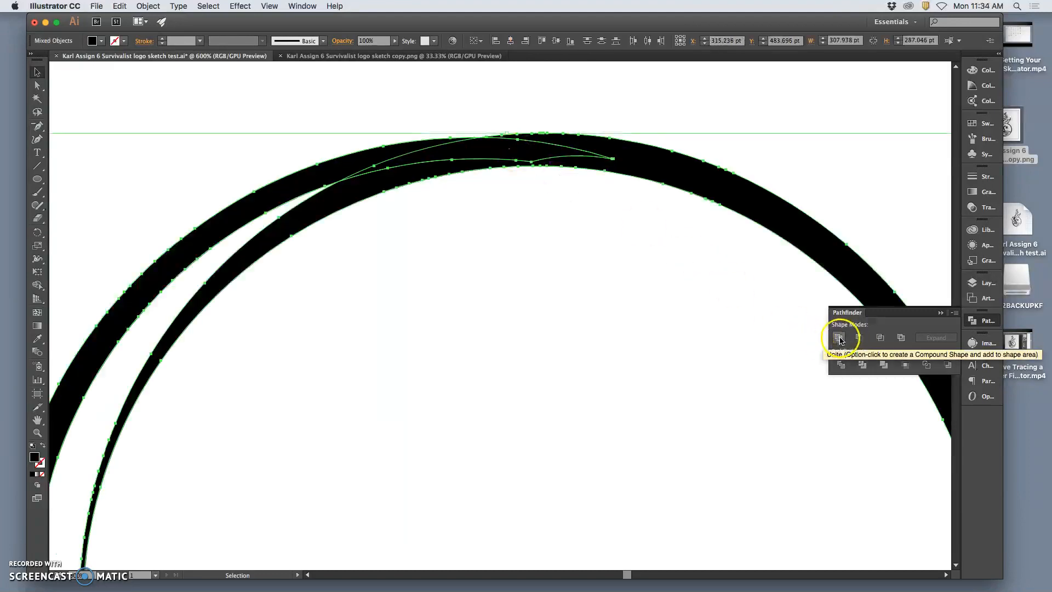
Unite the crescent arc and the main ring into a single shape with Pathfinder, and deselect it.
left_click(839, 338)
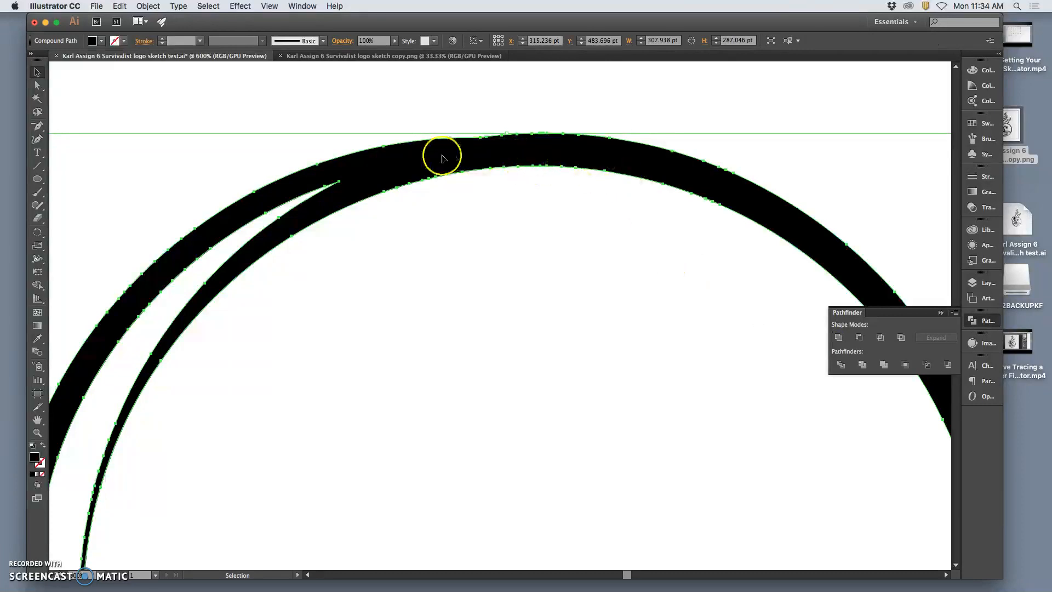
left_click(534, 233)
key("super+minus")
key("super+minus")
key("super+minus")
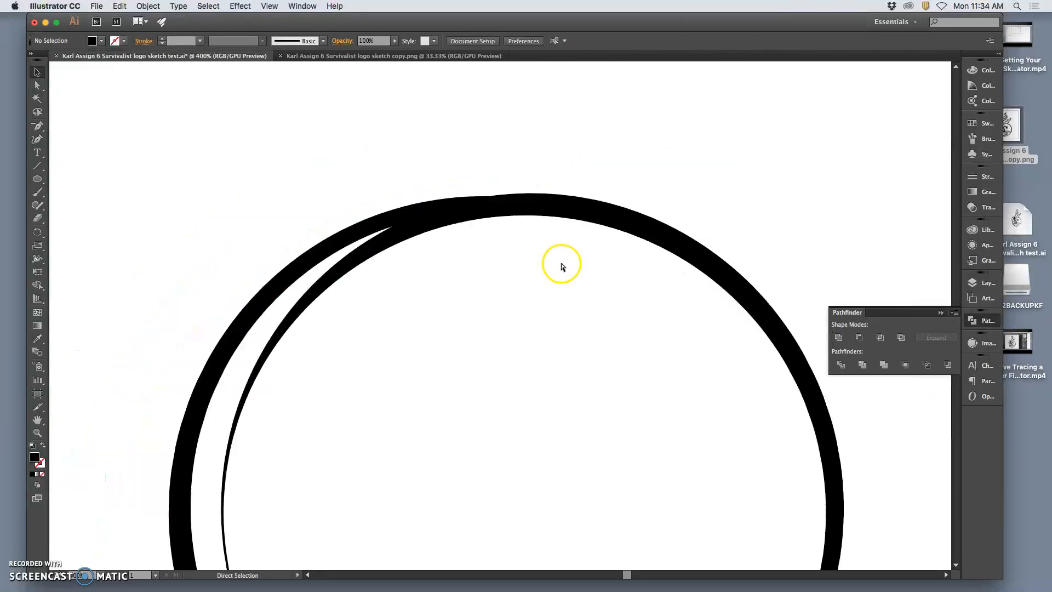
scroll(649, 284, "down", 3)
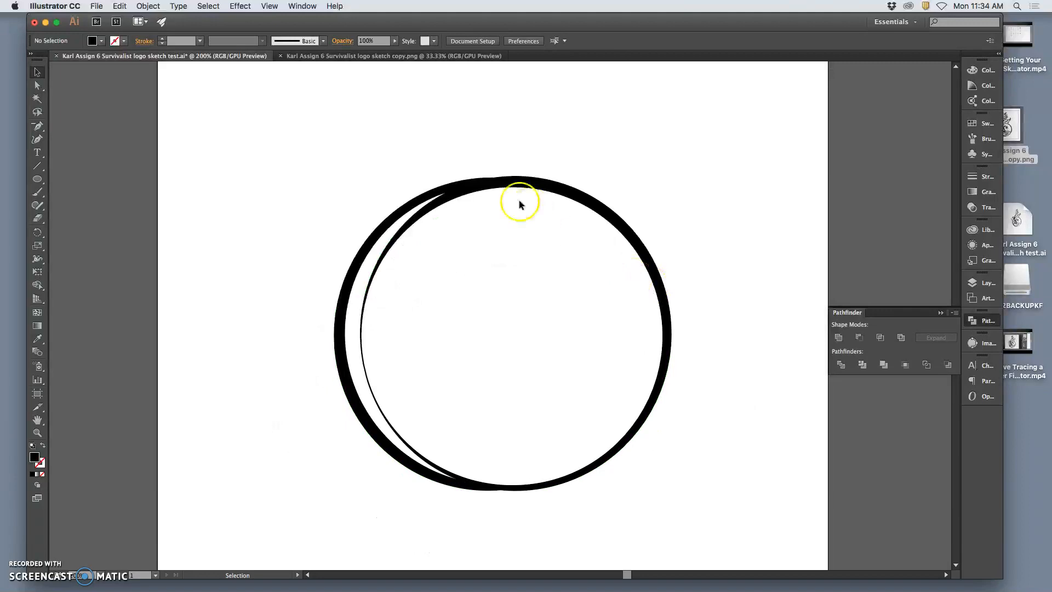
Select the united ring and save the document.
left_click(462, 185)
key("super+minus")
key("super+minus")
key("super+minus")
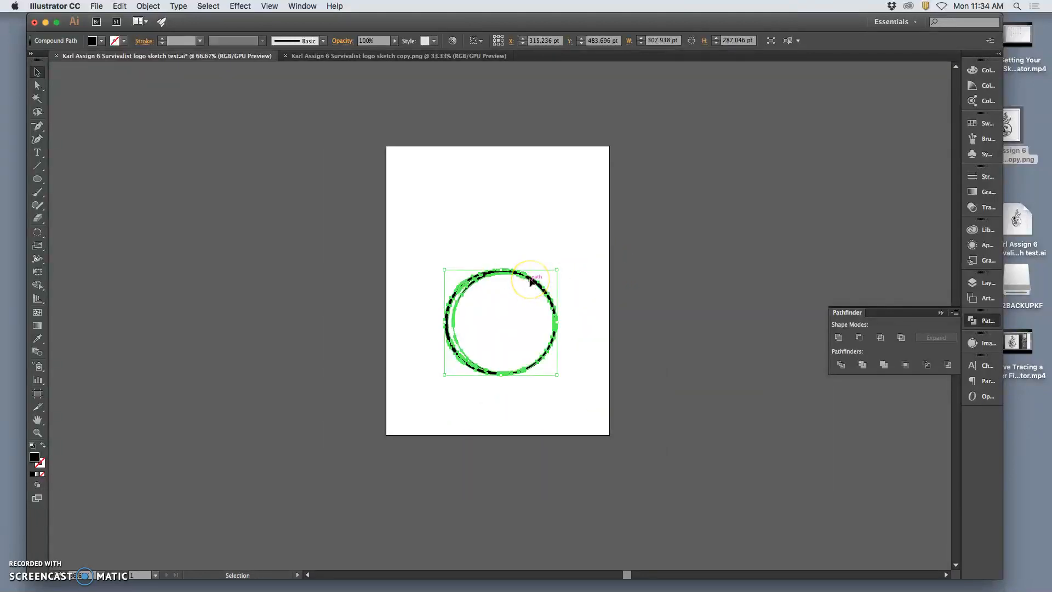
key("super+s")
Move the united ring off the artboard onto the pasteboard beside it, and undo the move.
left_click(531, 281)
left_click_drag(531, 281, 750, 252)
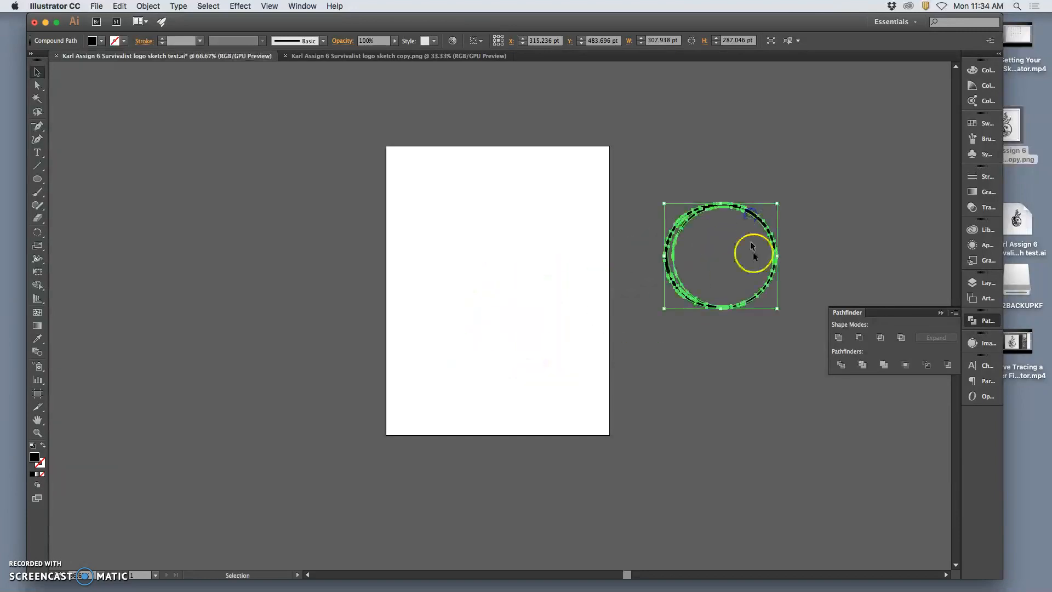
left_click(755, 357)
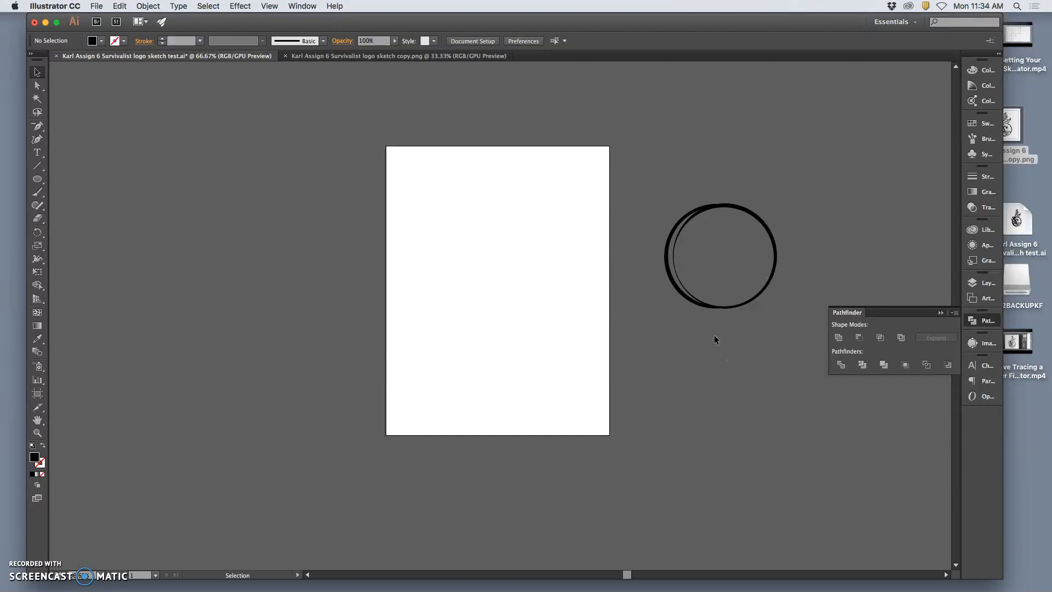
key("super+z")
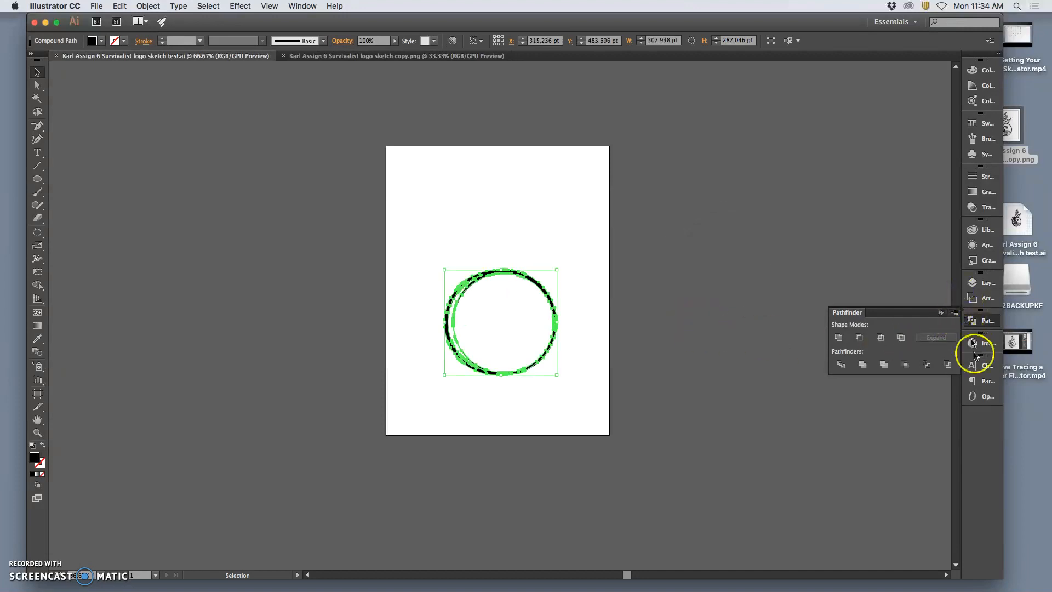
Show the Onion Skin layer again and view the document at 100%.
left_click(978, 282)
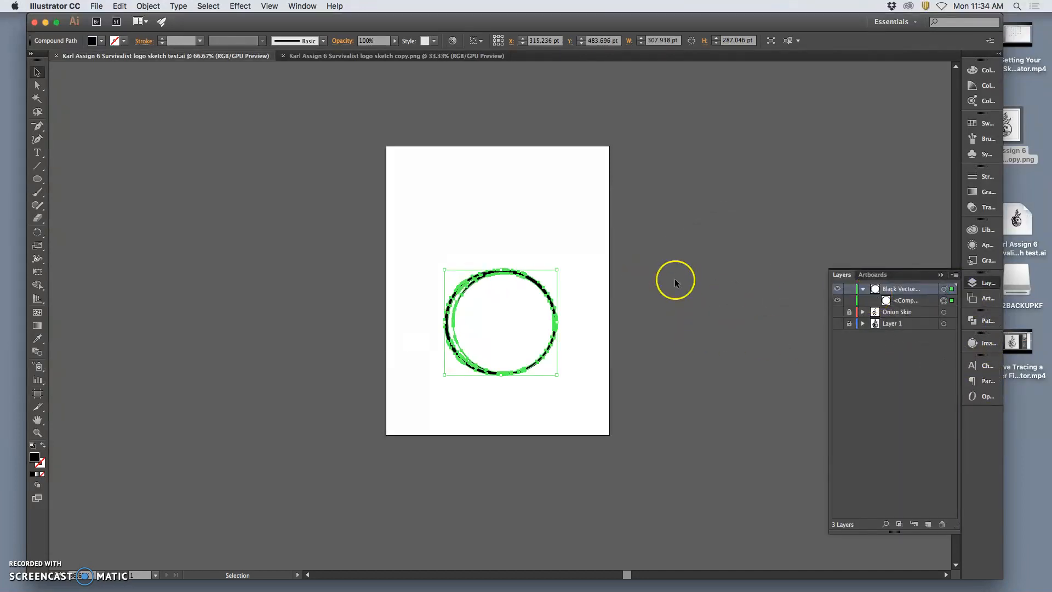
left_click(837, 312)
key("super+1")
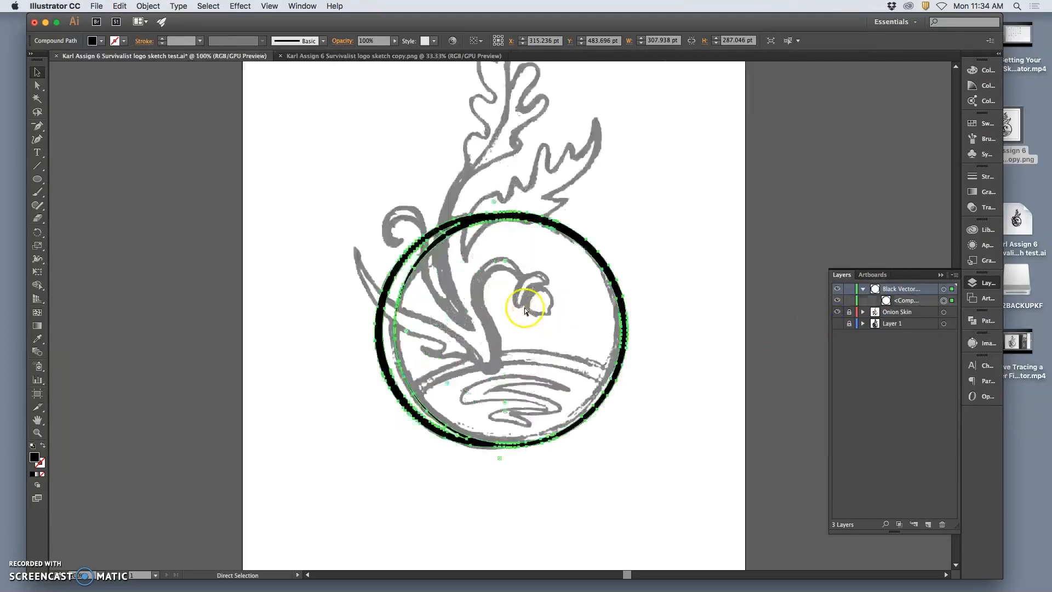
Deselect the ring, then hide and show the Black Vector layer to compare the ring with the sketch.
key("super+equal")
left_click(512, 209)
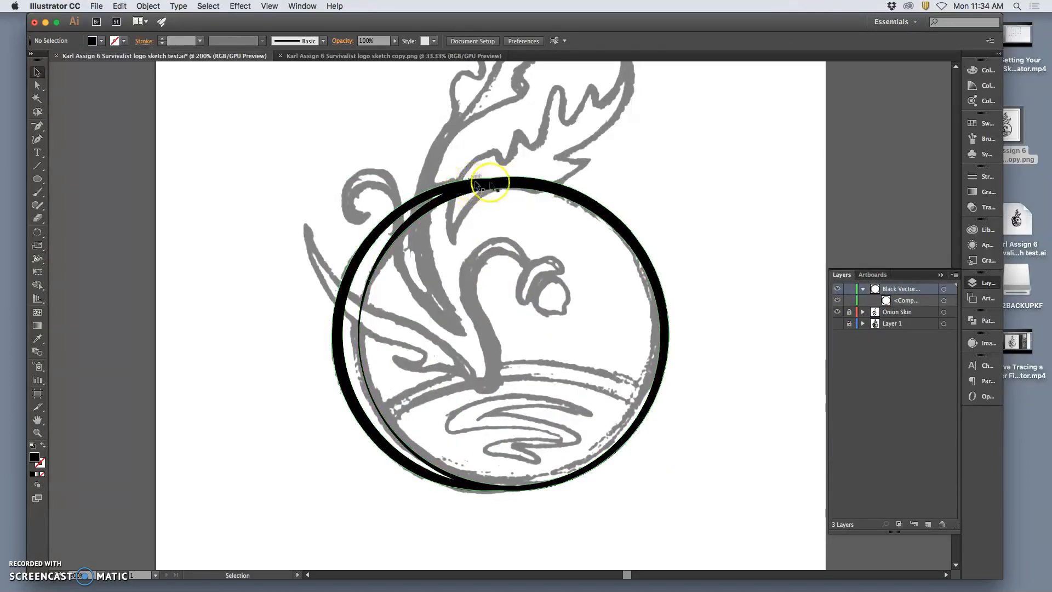
left_click(837, 289)
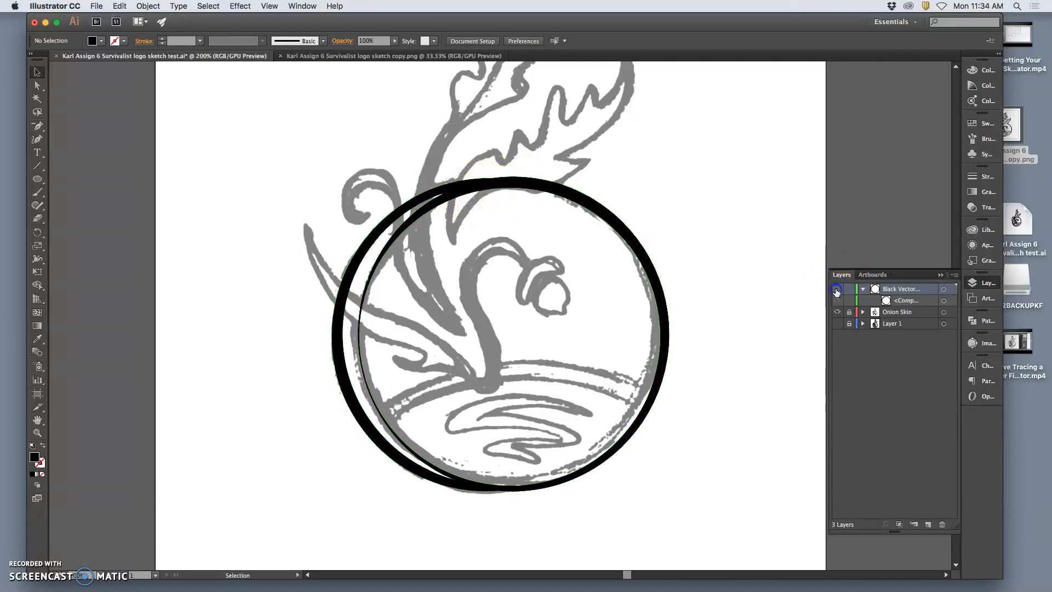
left_click_drag(433, 193, 454, 188)
left_click(839, 290)
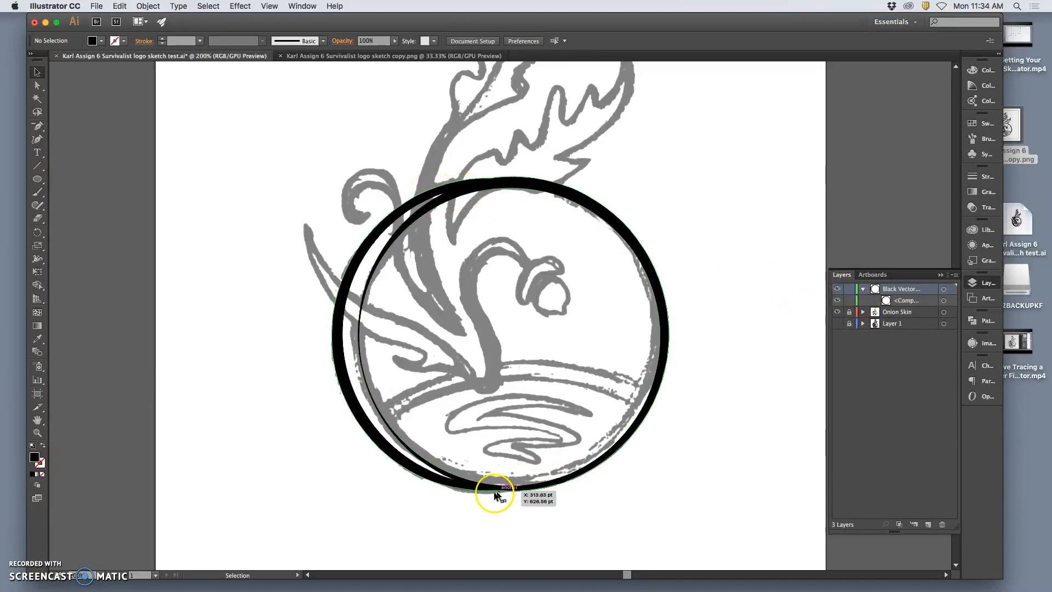
Direct-select the notch on the bottom outer edge of the united ring and shift its first anchor point slightly.
scroll(503, 492, "up", 3)
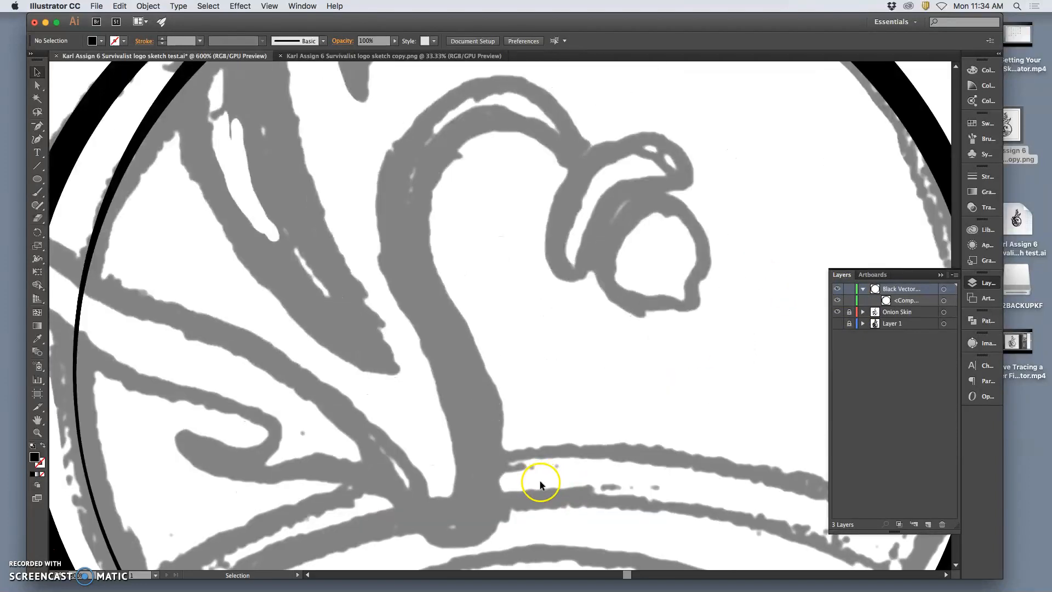
scroll(539, 478, "down", 3)
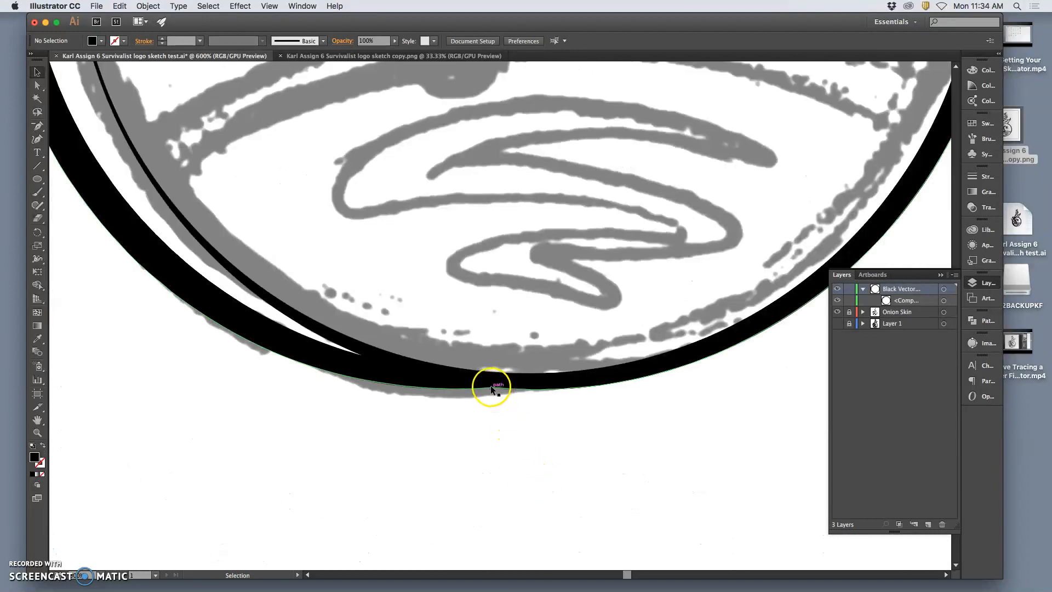
left_click(519, 385)
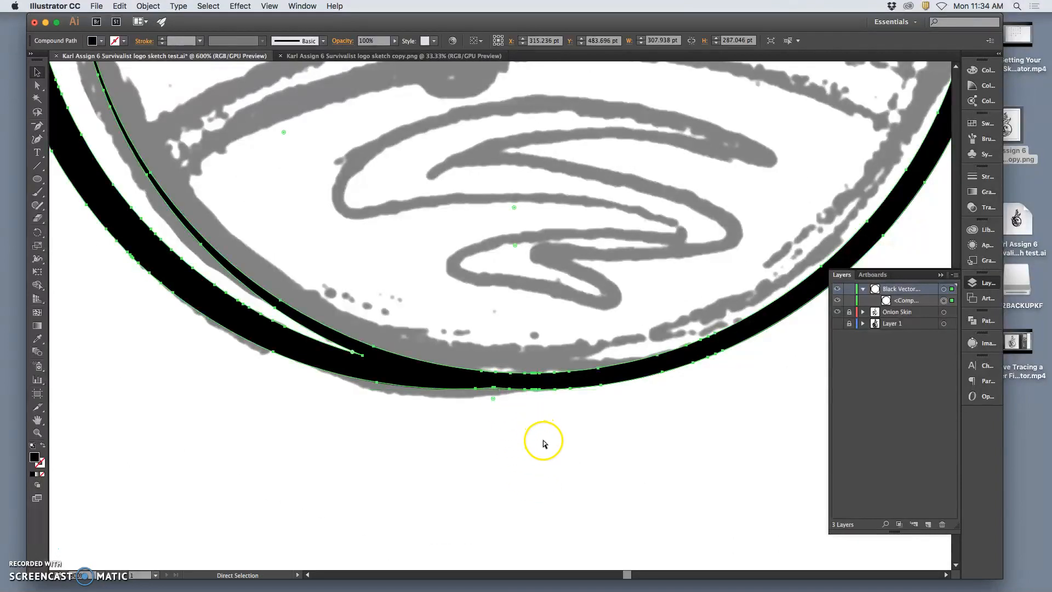
scroll(540, 439, "up", 4)
scroll(535, 490, "down", 3)
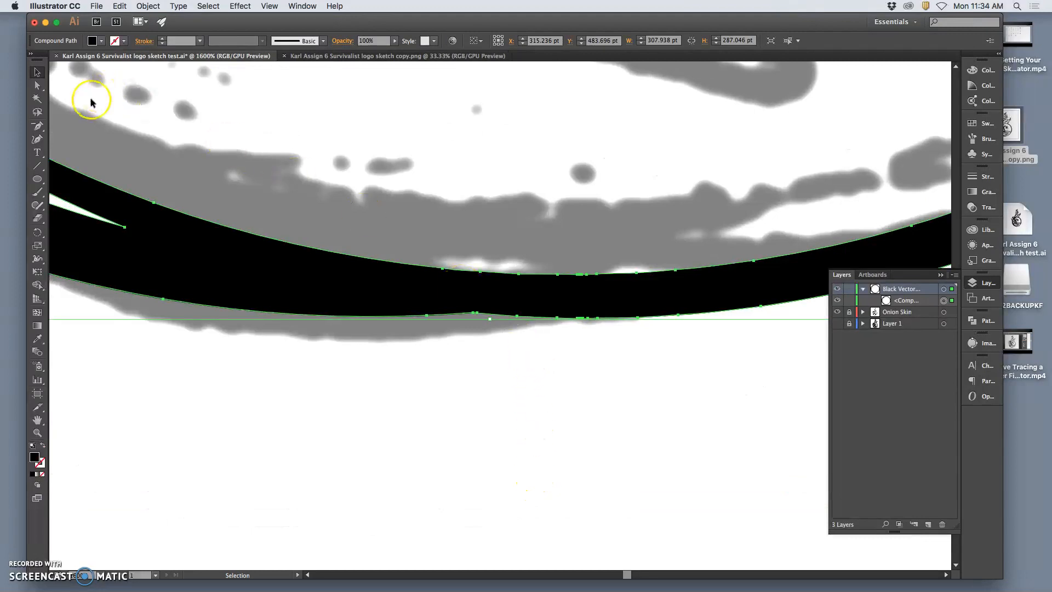
left_click(35, 86)
left_click(554, 375)
left_click_drag(474, 315, 477, 317)
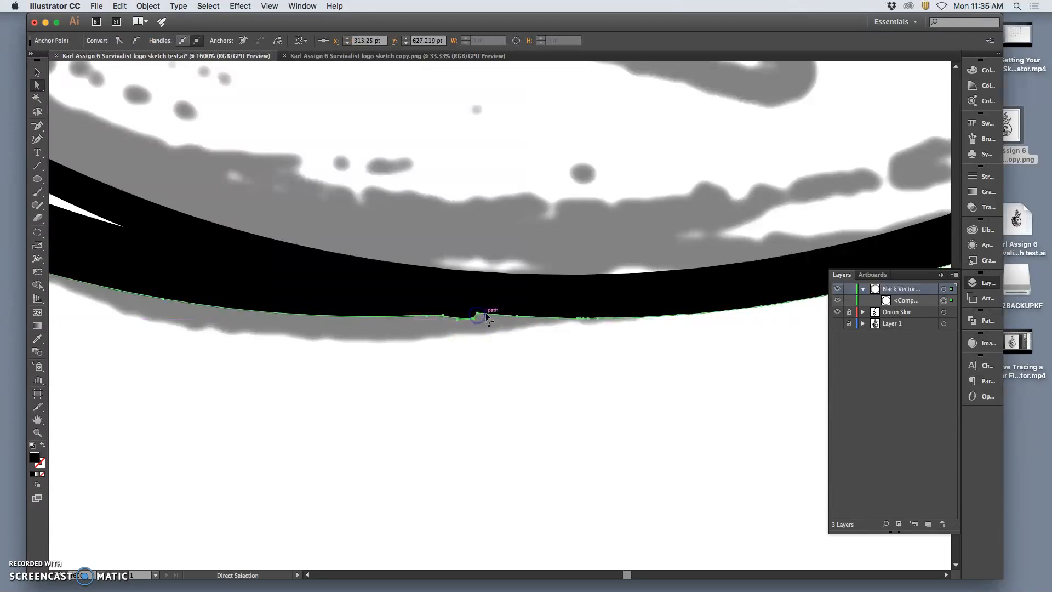
Move the neighbouring anchor point at the ring's bottom notch outward until it lines up with the outer edge.
left_click(478, 314)
key("super+plus")
key("super+plus")
key("super+plus")
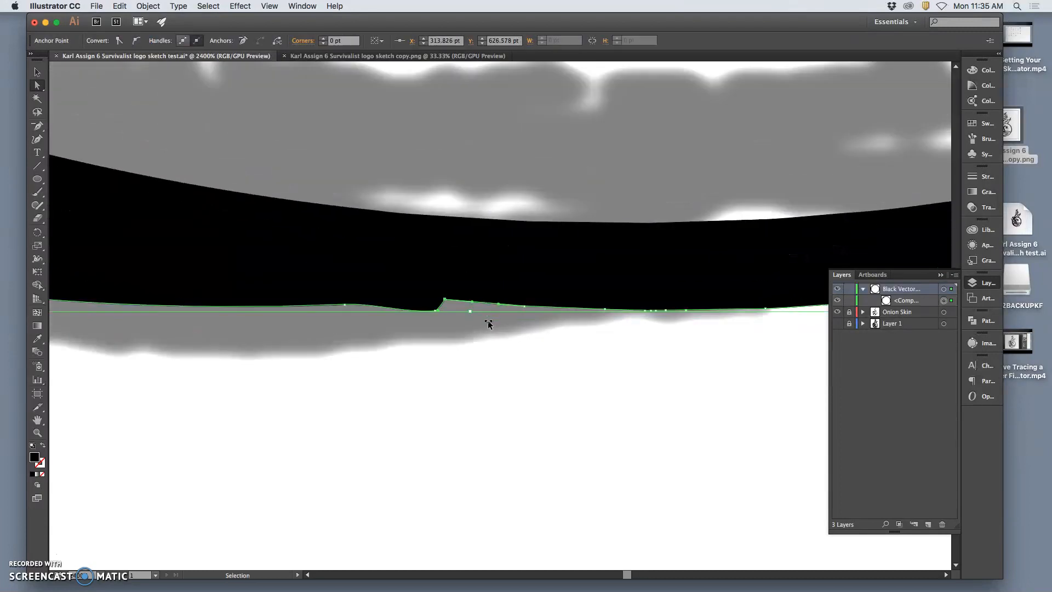
left_click_drag(413, 288, 439, 296)
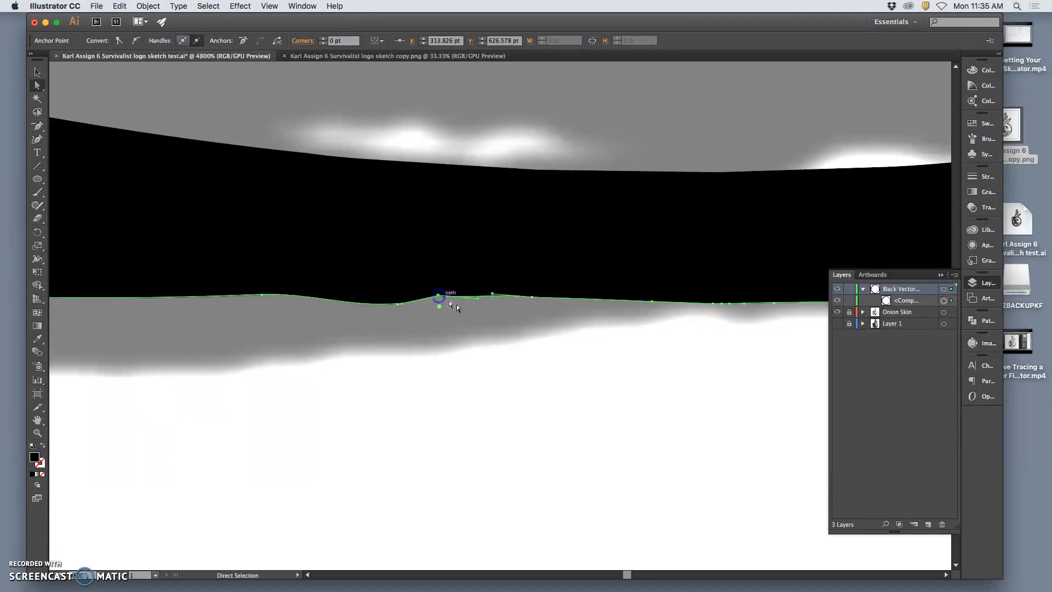
Adjust the anchors and direction handles around the bottom notch so the outer edge runs flat, and deselect the ring.
left_click(390, 297)
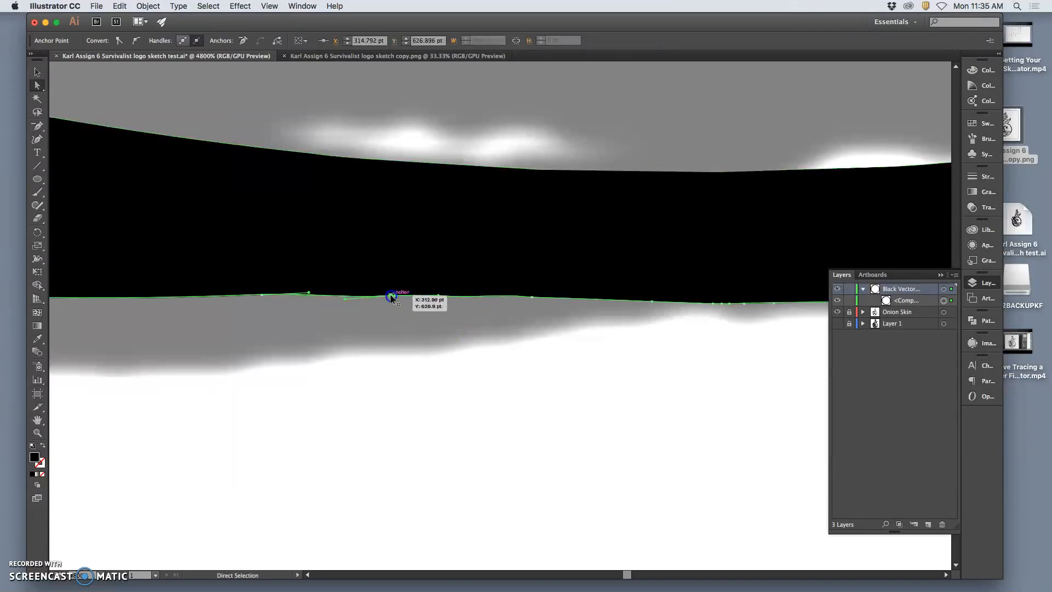
left_click(439, 295)
left_click(479, 299)
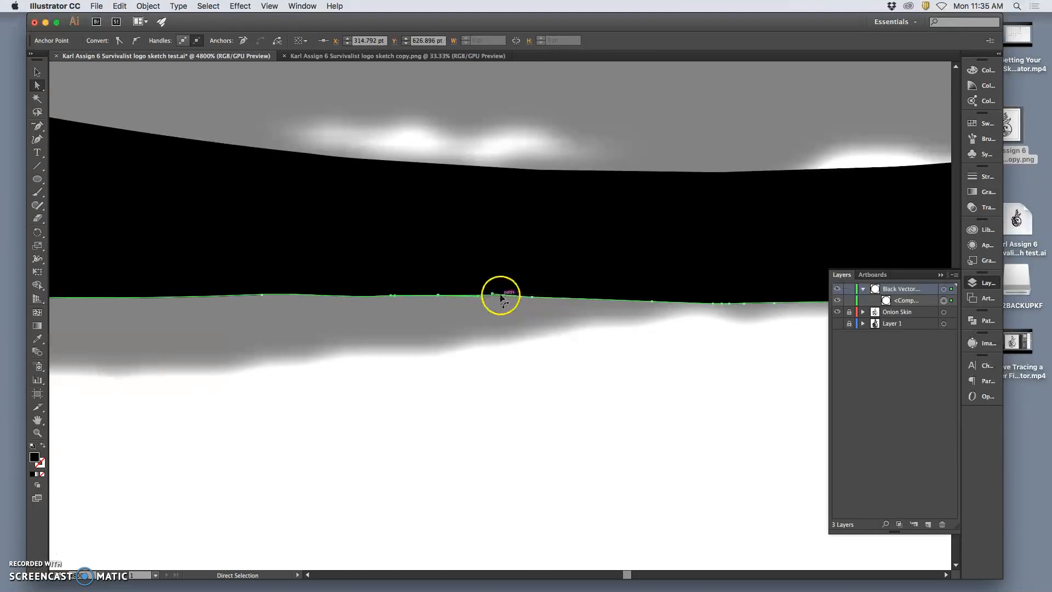
left_click_drag(492, 293, 492, 296)
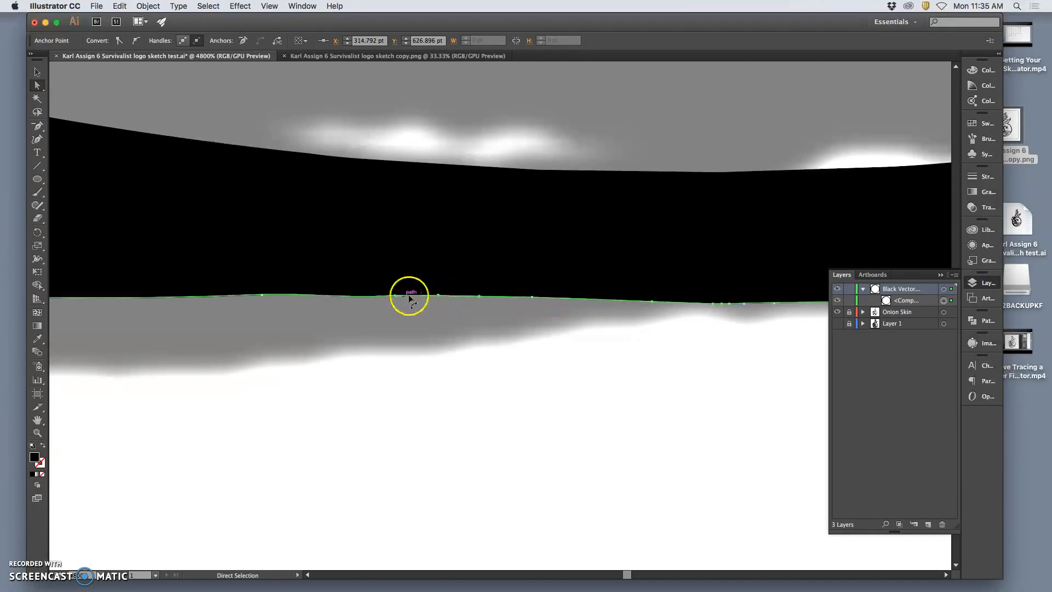
left_click(477, 315)
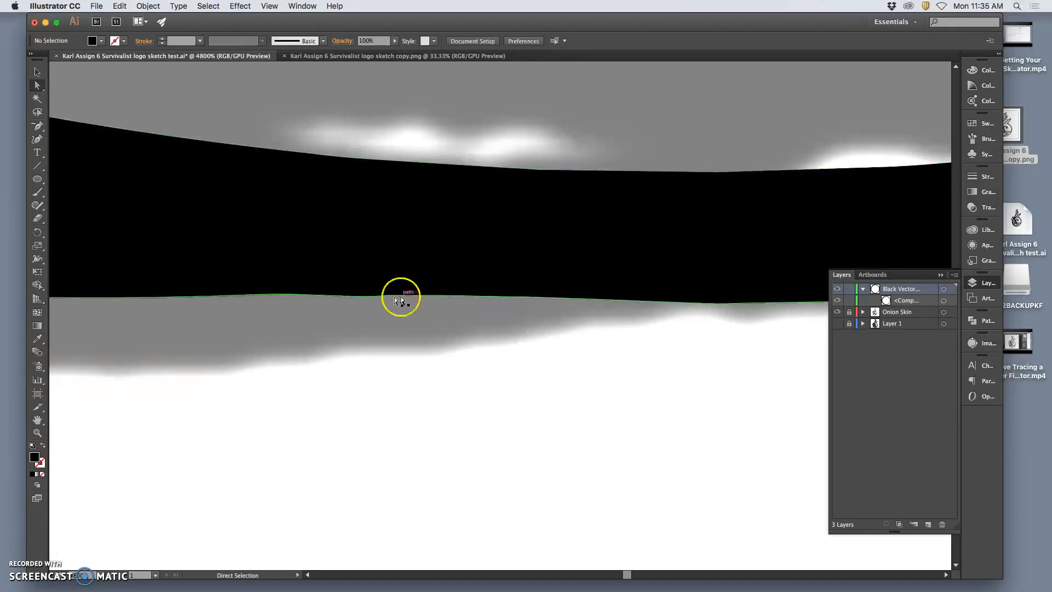
key("super+minus")
key("super+minus")
key("super+minus")
key("super+minus")
key("super+minus")
key("super+minus")
key("super+minus")
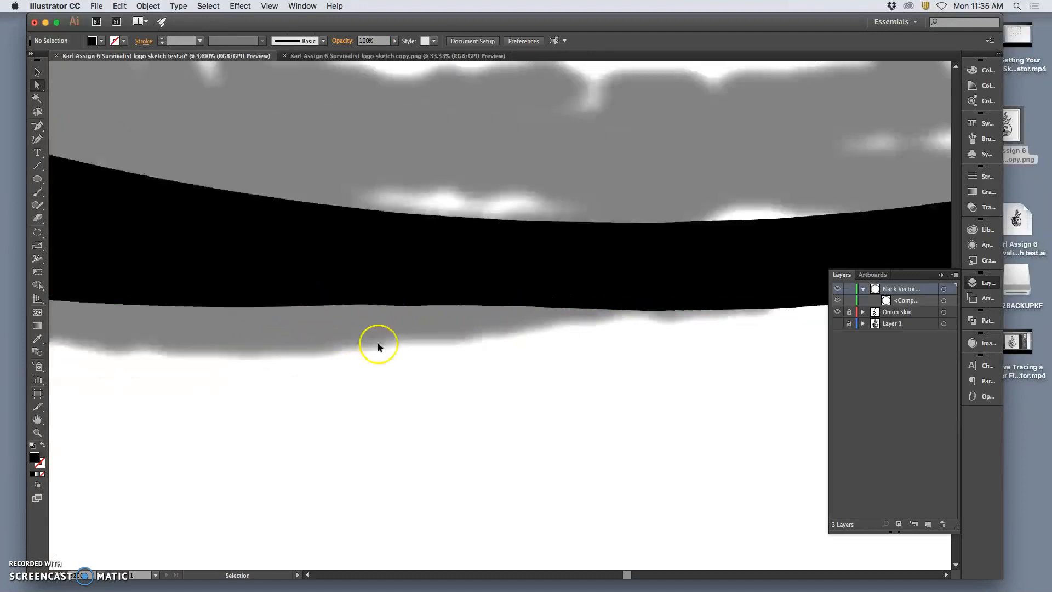
key("super+equal")
key("super+equal")
key("super+equal")
key("super+equal")
key("super+equal")
key("super+equal")
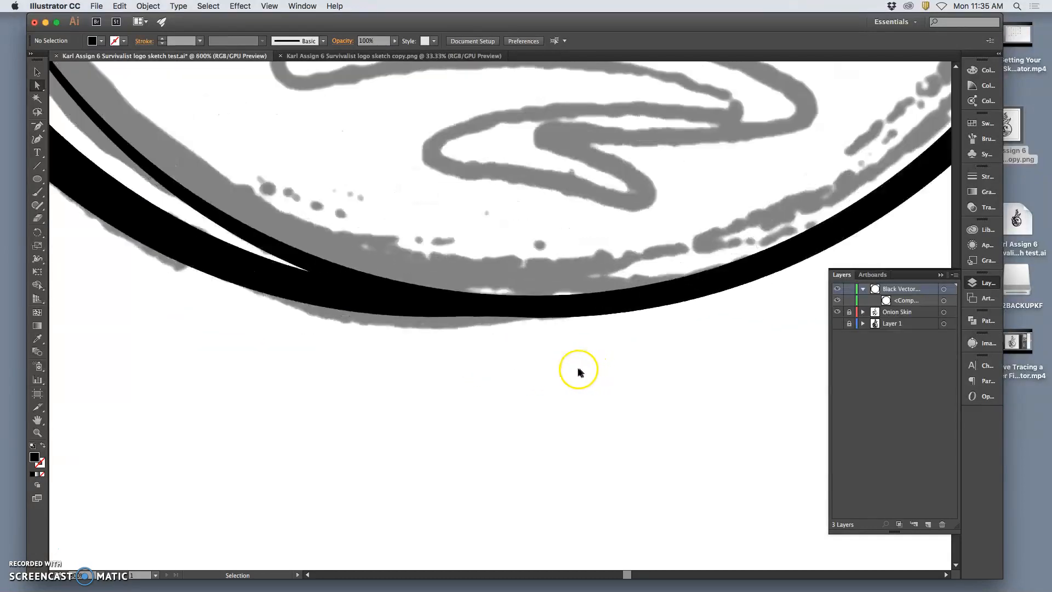
Accept the Pencil tool options with Fidelity one notch below Smooth, and select the ring for Pencil editing.
left_click(448, 300)
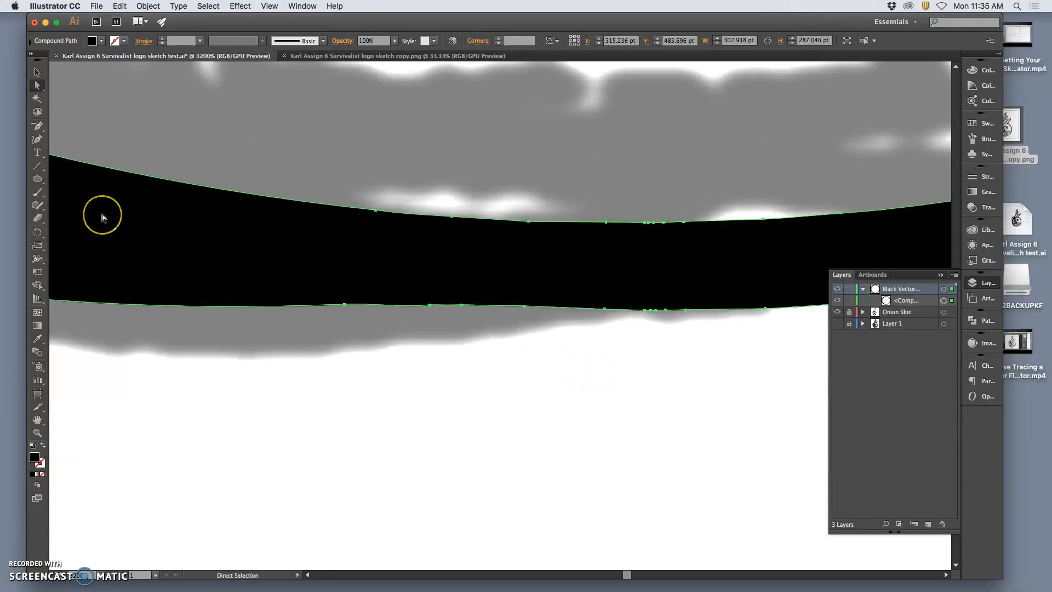
left_click(37, 206)
left_click(72, 218)
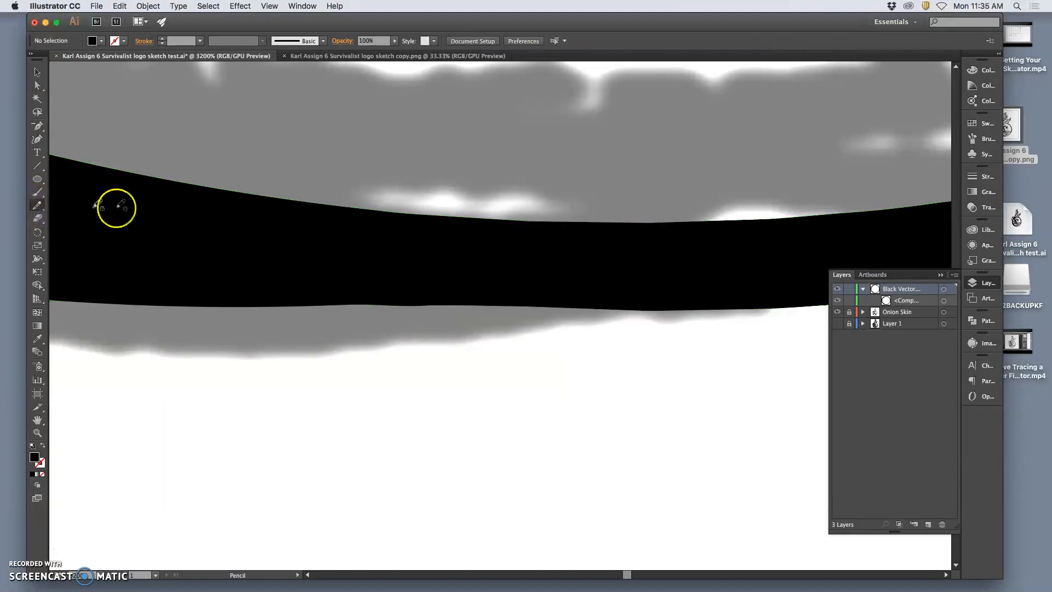
double_click(37, 206)
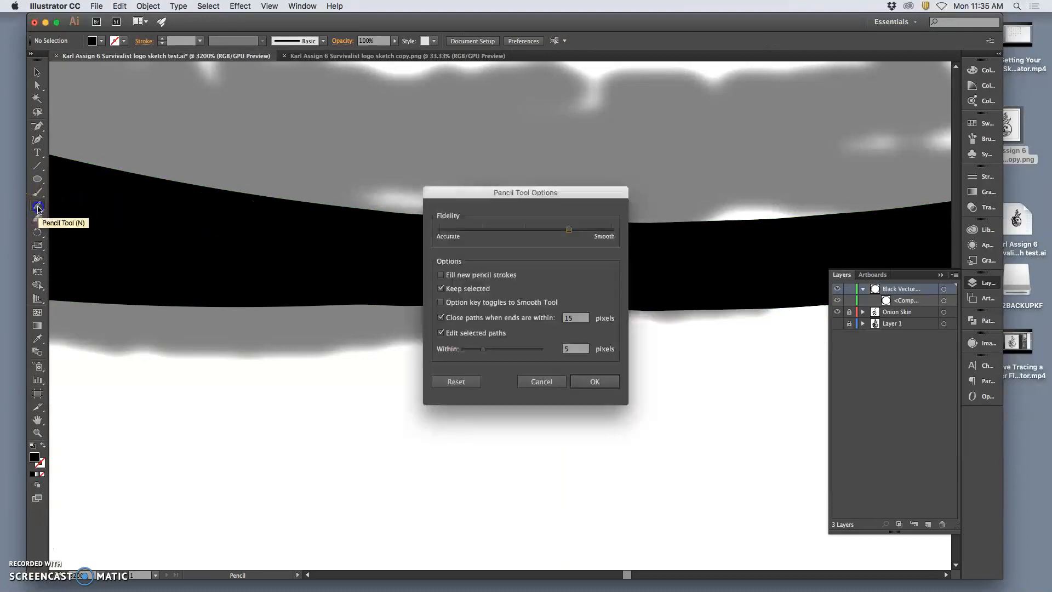
left_click_drag(506, 234, 571, 235)
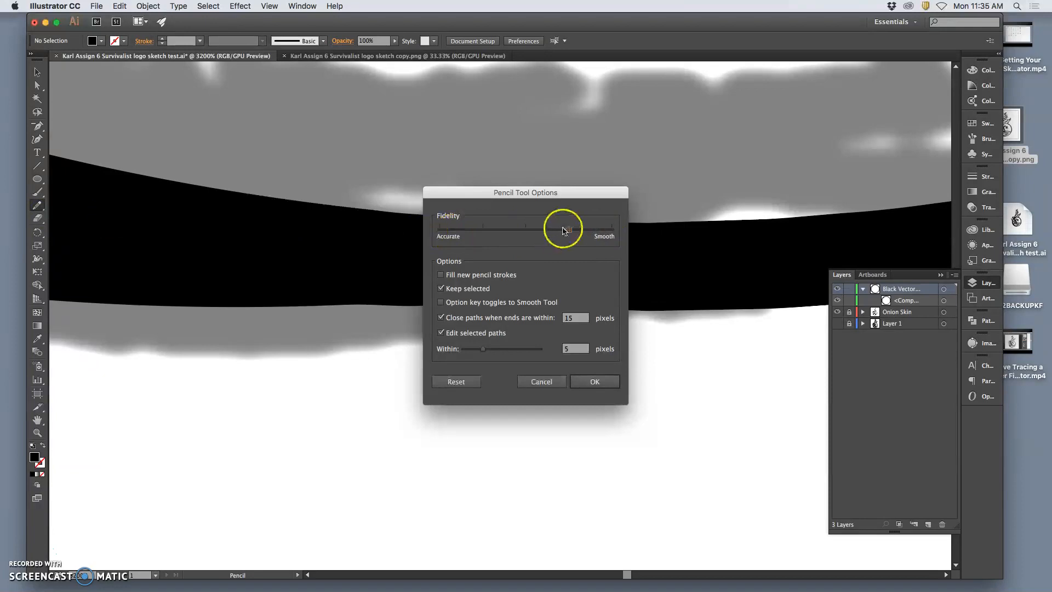
left_click(602, 385)
key("a")
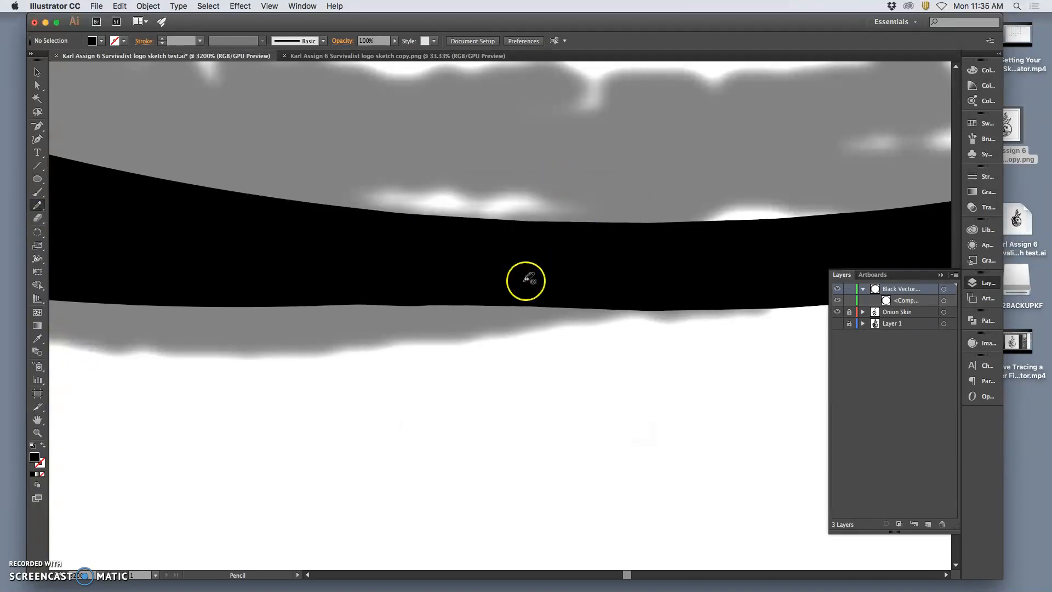
left_click(534, 277)
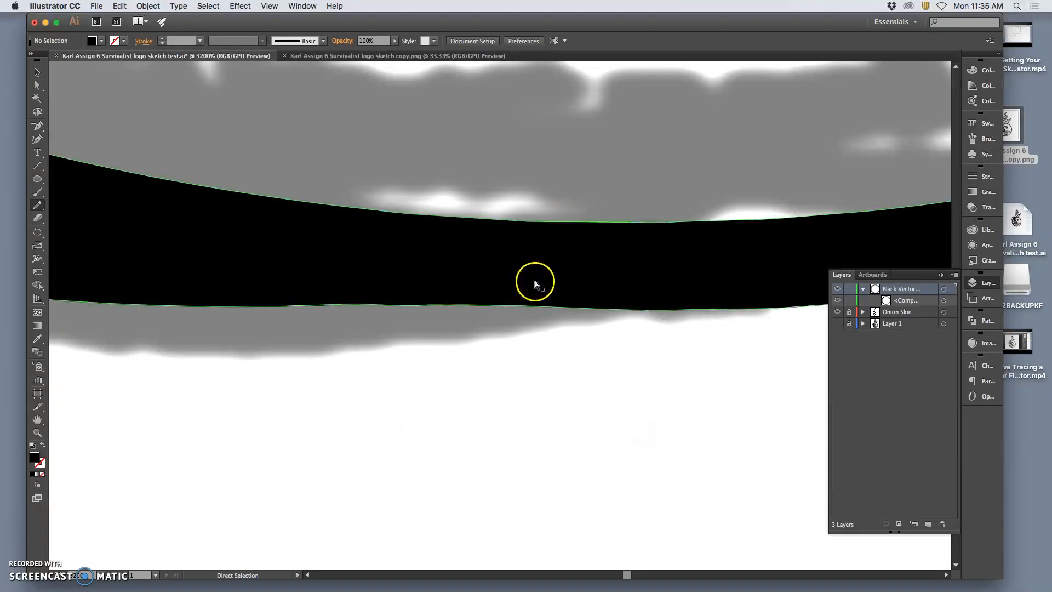
left_click(535, 284)
key("n")
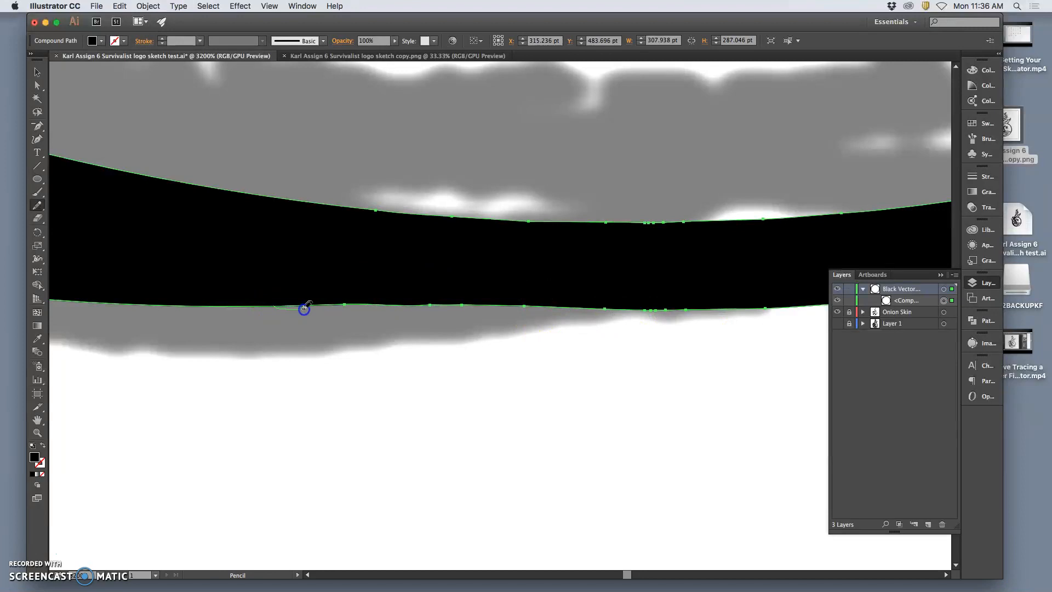
Try redrawing the ring's bottom outer edge with Pencil strokes, including a downward bulge, and undo each stroke.
mouse_move(478, 313)
left_mouse_down()
mouse_move(702, 319)
mouse_move(788, 305)
left_mouse_up()
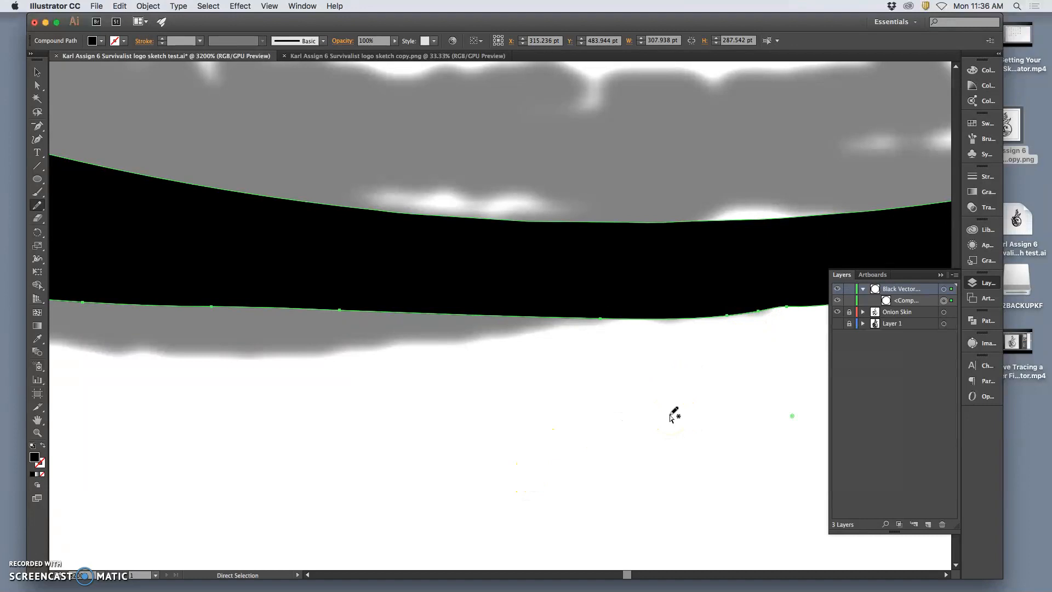
key("super+z")
mouse_move(327, 302)
left_mouse_down()
mouse_move(408, 308)
mouse_move(479, 343)
mouse_move(471, 424)
mouse_move(589, 377)
left_mouse_up()
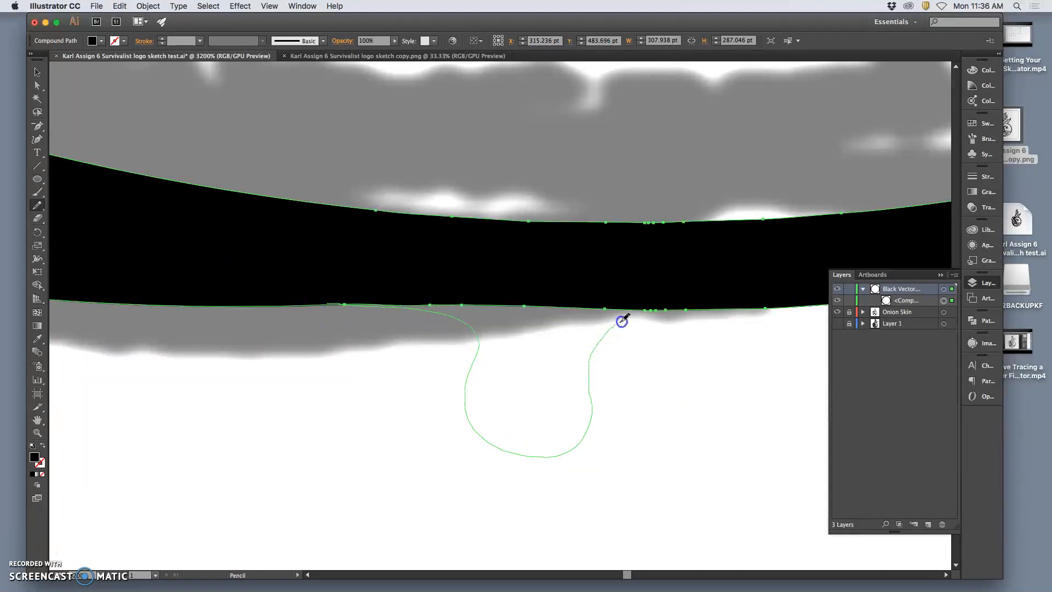
left_click_drag(669, 313, 671, 312)
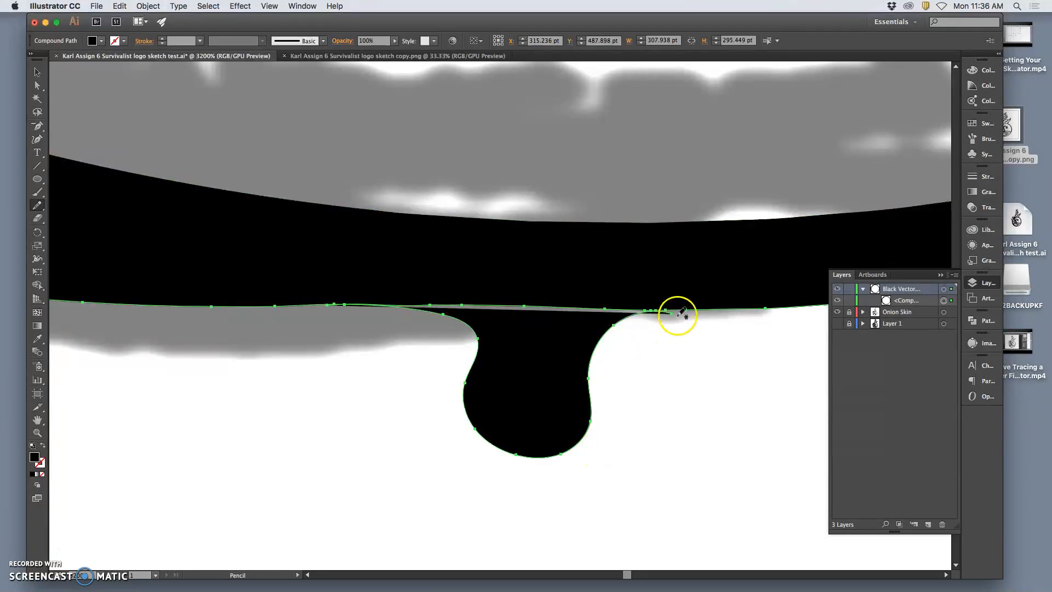
mouse_move(665, 313)
left_mouse_down()
mouse_move(521, 333)
mouse_move(547, 359)
mouse_move(383, 321)
mouse_move(498, 429)
mouse_move(558, 337)
left_mouse_up()
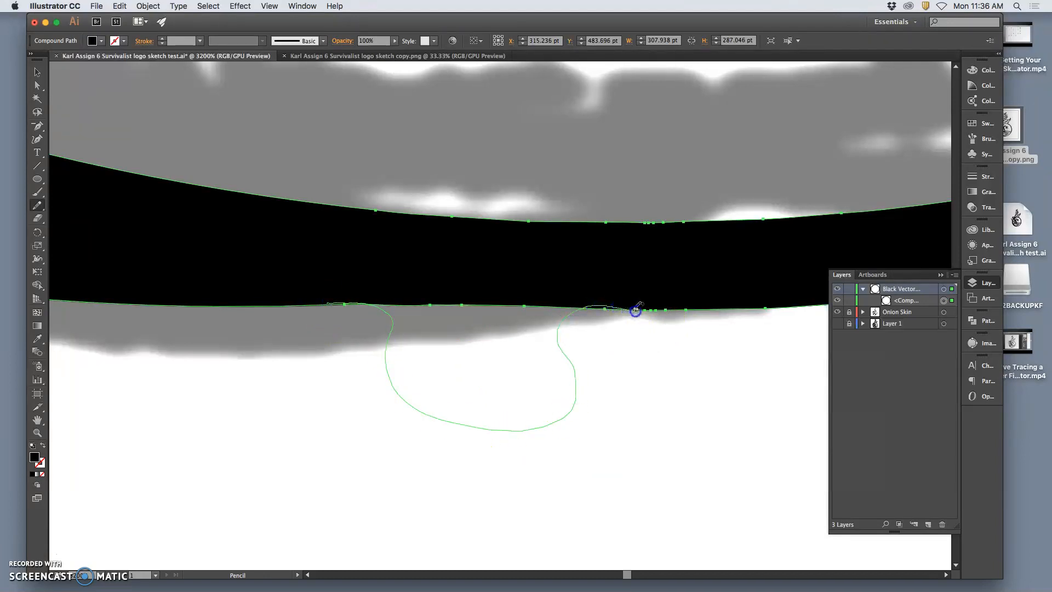
left_click_drag(635, 311, 640, 310)
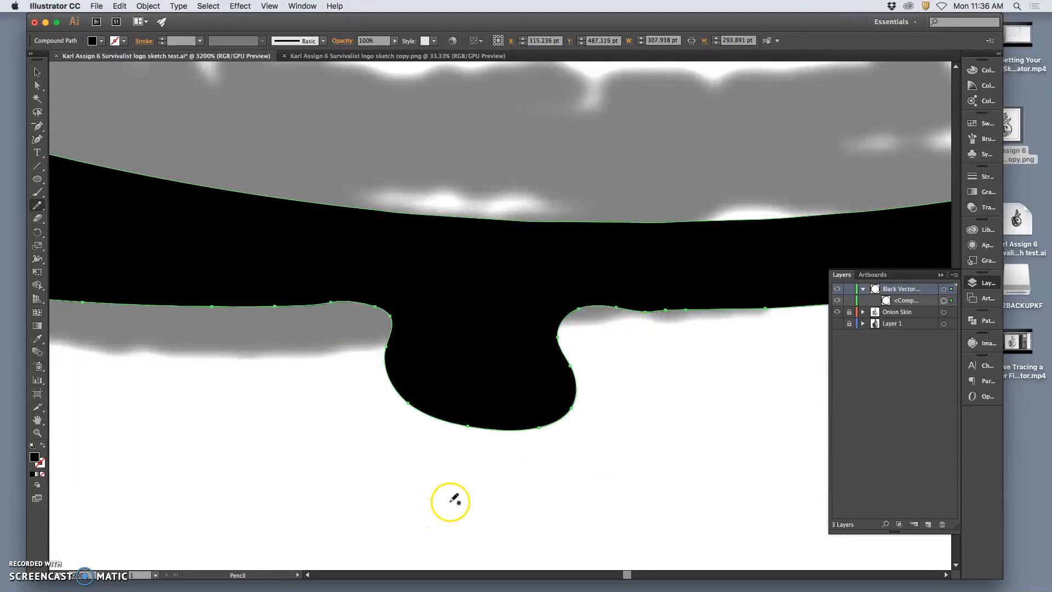
key("super+z")
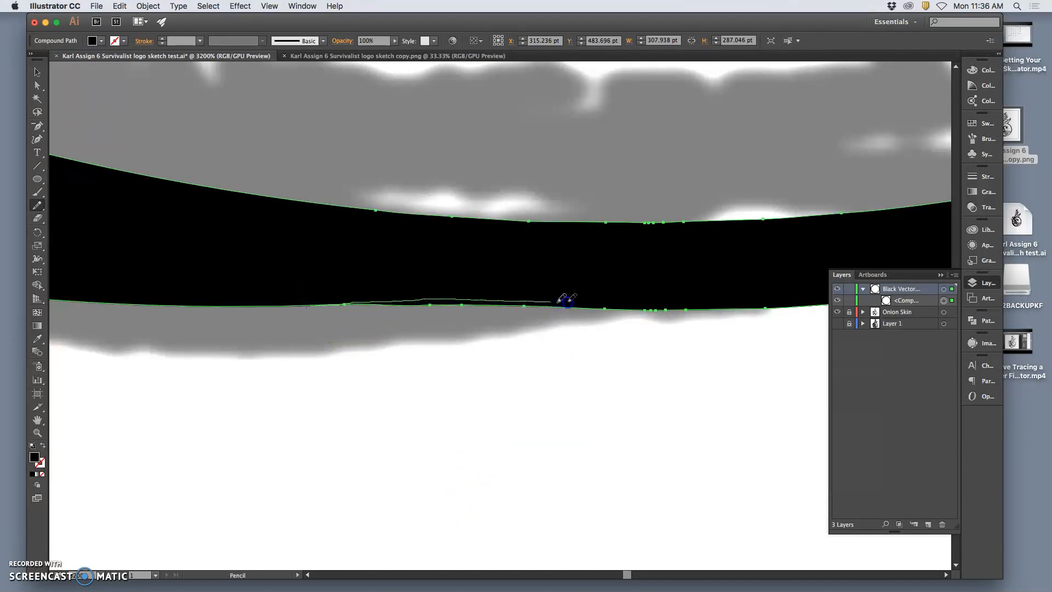
left_click_drag(567, 302, 686, 308)
key("super+z")
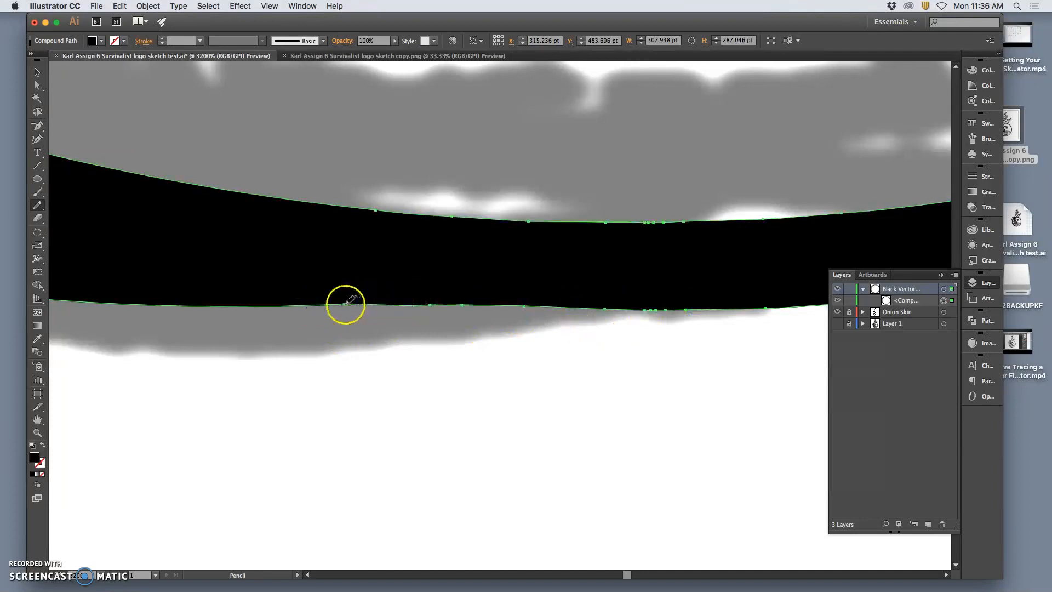
Even out the ring's bottom outer edge with a stroke of the Smooth tool, and deselect the ring.
mouse_move(37, 205)
left_mouse_down()
mouse_move(53, 207)
mouse_move(79, 238)
mouse_move(90, 229)
left_mouse_up()
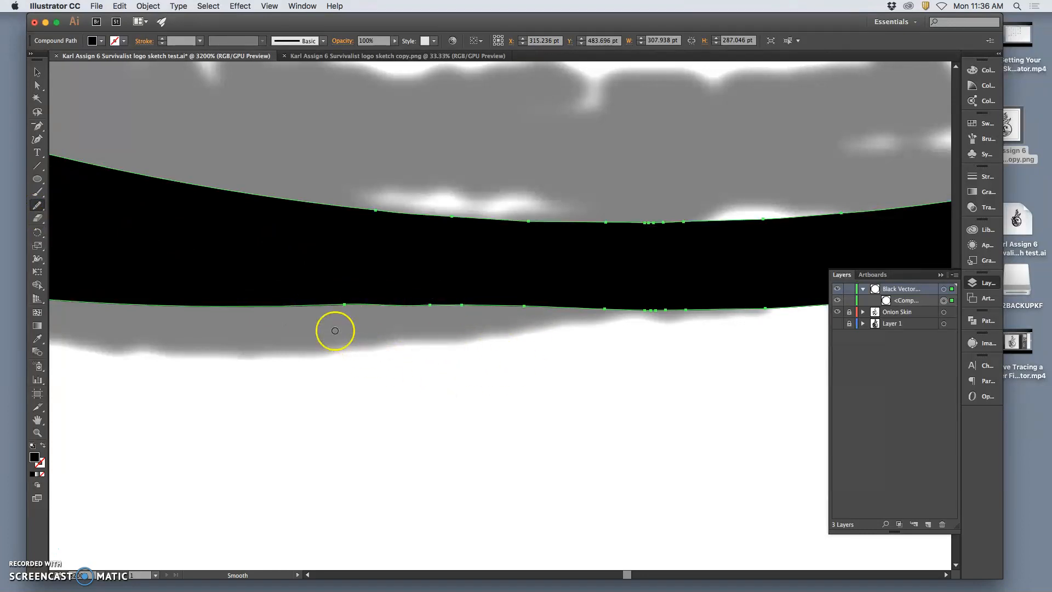
mouse_move(608, 310)
left_mouse_down()
mouse_move(725, 313)
mouse_move(462, 363)
mouse_move(350, 306)
mouse_move(603, 315)
mouse_move(767, 304)
left_mouse_up()
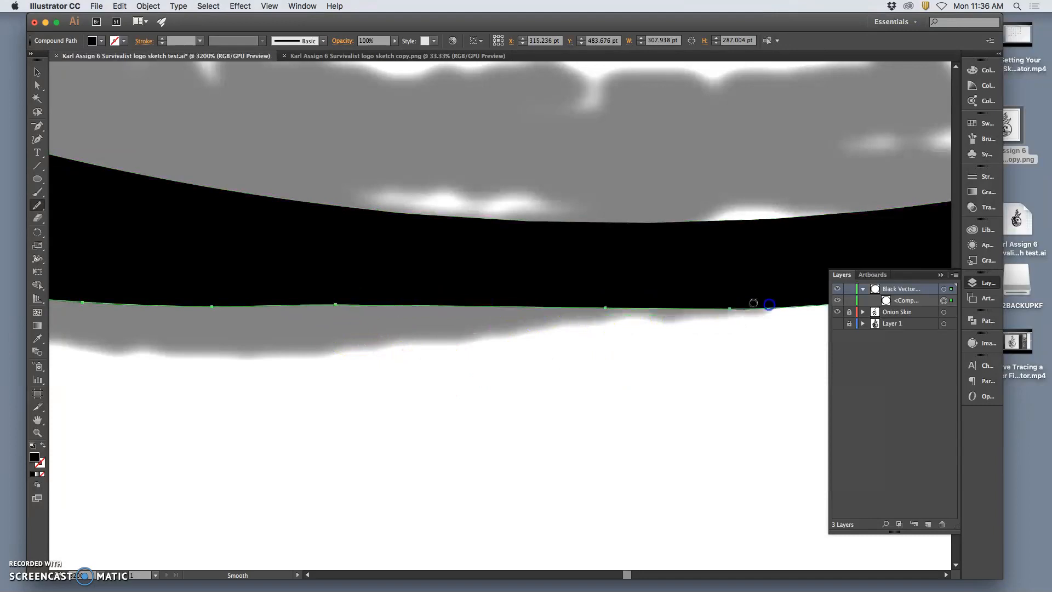
left_click(524, 415)
left_click(550, 405, "super")
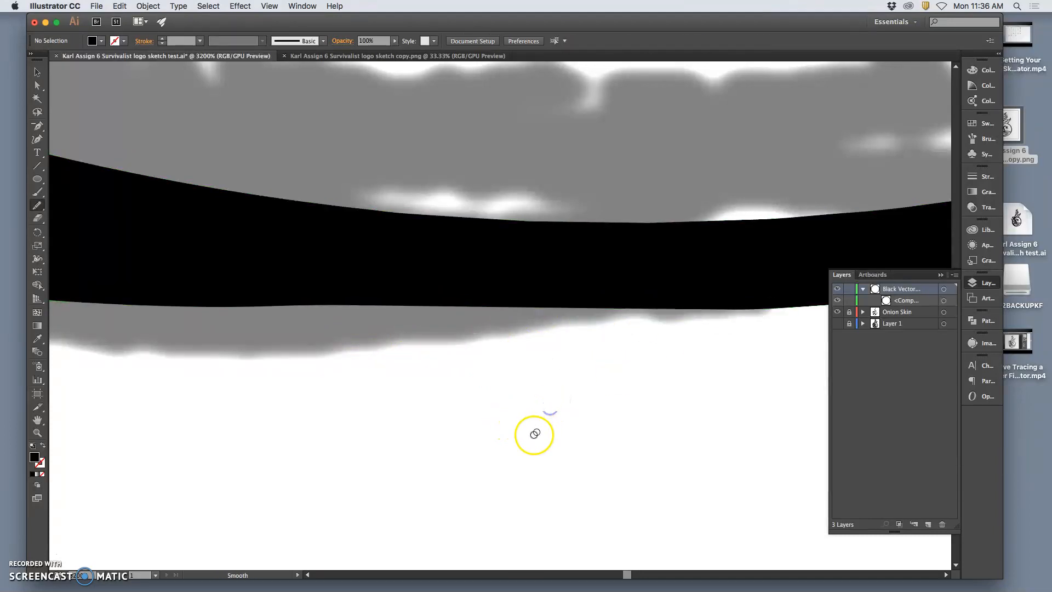
key("super+minus")
key("super+minus")
key("super+minus")
key("super+minus")
key("super+minus")
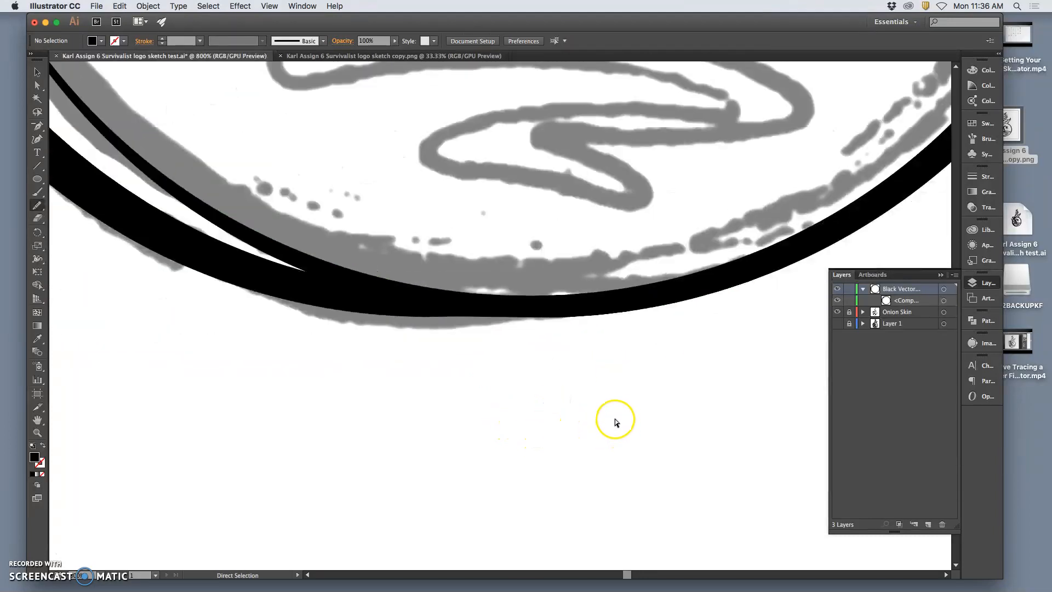
key("super+minus")
key("super+equal")
key("super+equal")
key("super+equal")
key("super+equal")
key("super+equal")
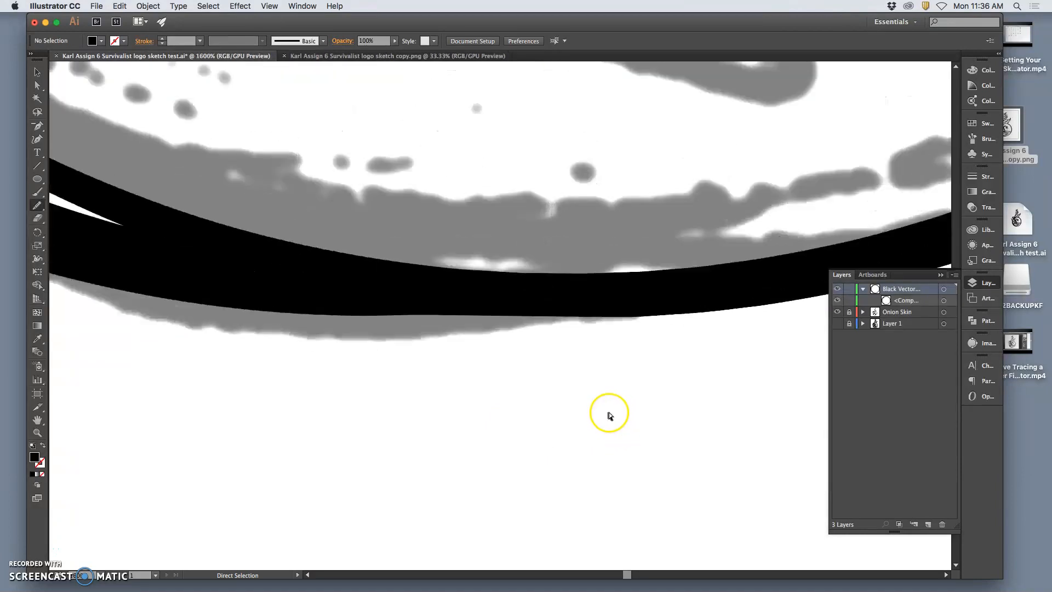
Hide the Onion Skin layer to check the ring border up close and as a whole, and save the document.
key("super+equal")
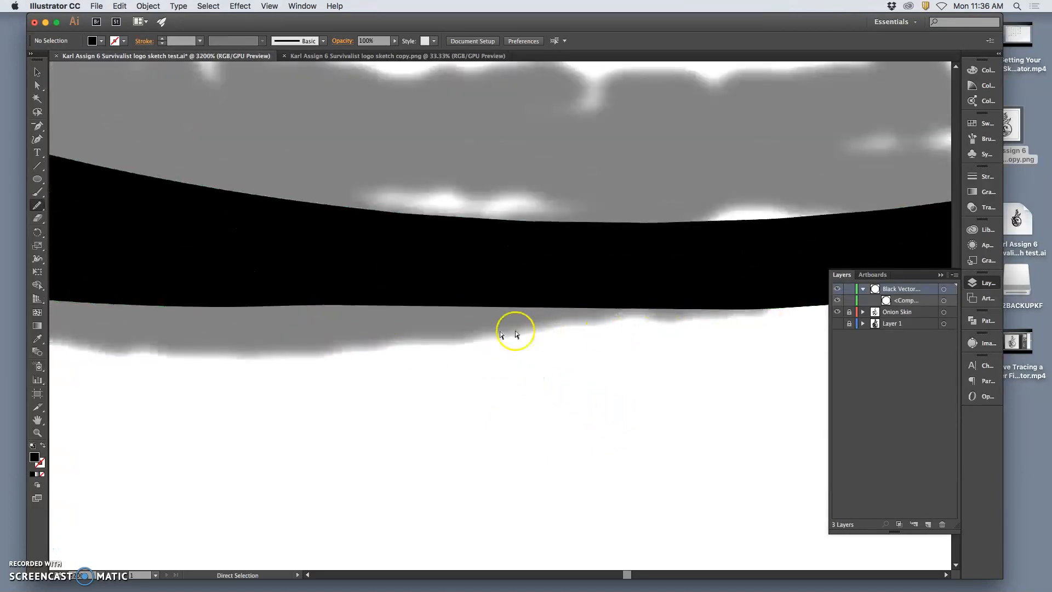
left_click(837, 312)
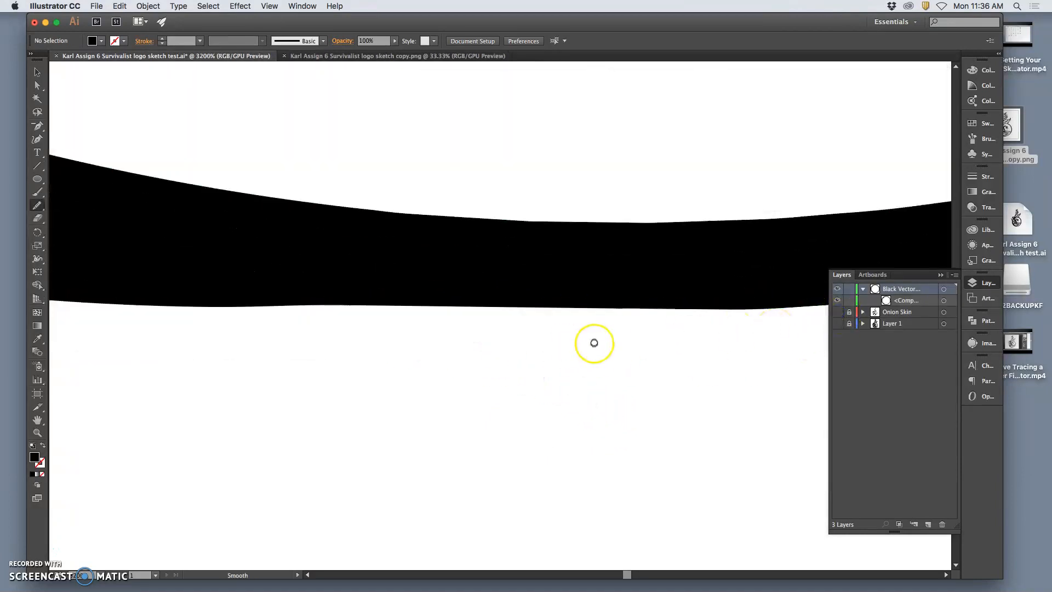
key("super+minus")
key("super+minus")
key("super+minus")
key("super+minus")
key("super+minus")
key("super+minus")
key("super+minus")
key("super+minus")
key("super+minus")
key("super+minus")
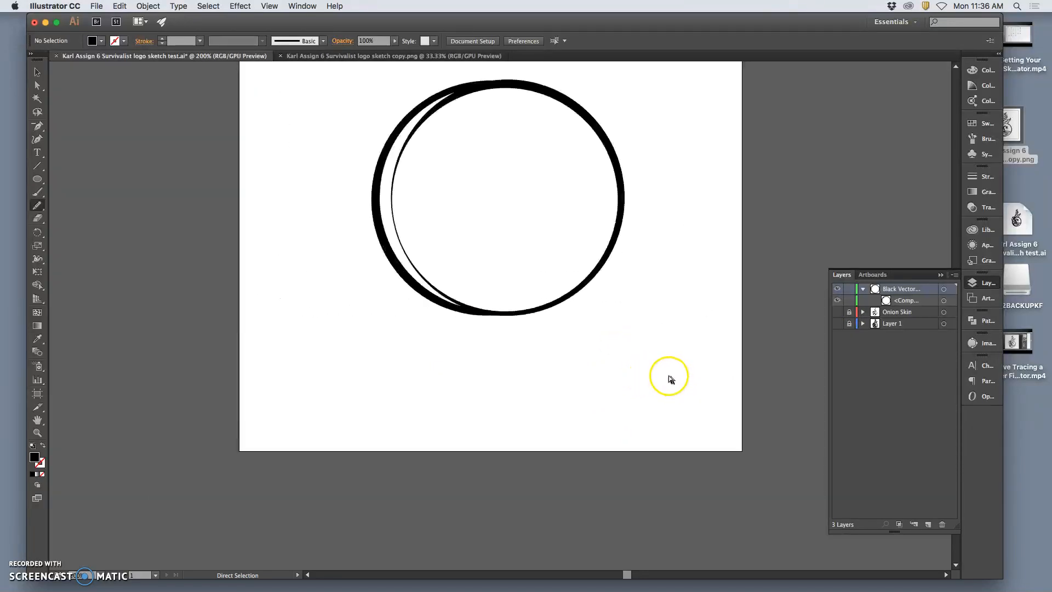
key("super+minus")
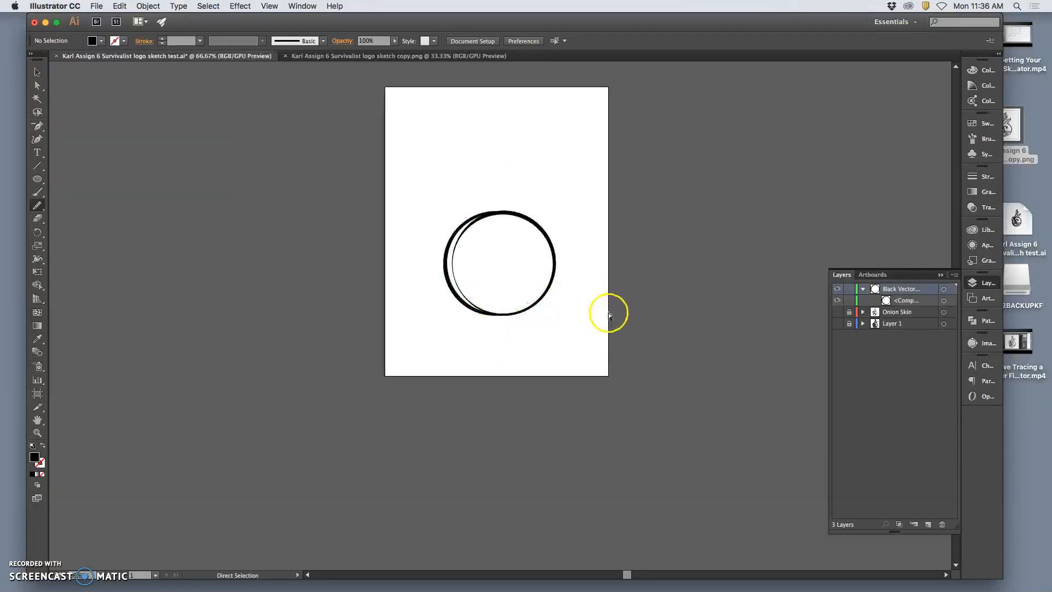
key("super+equal")
key("super+equal")
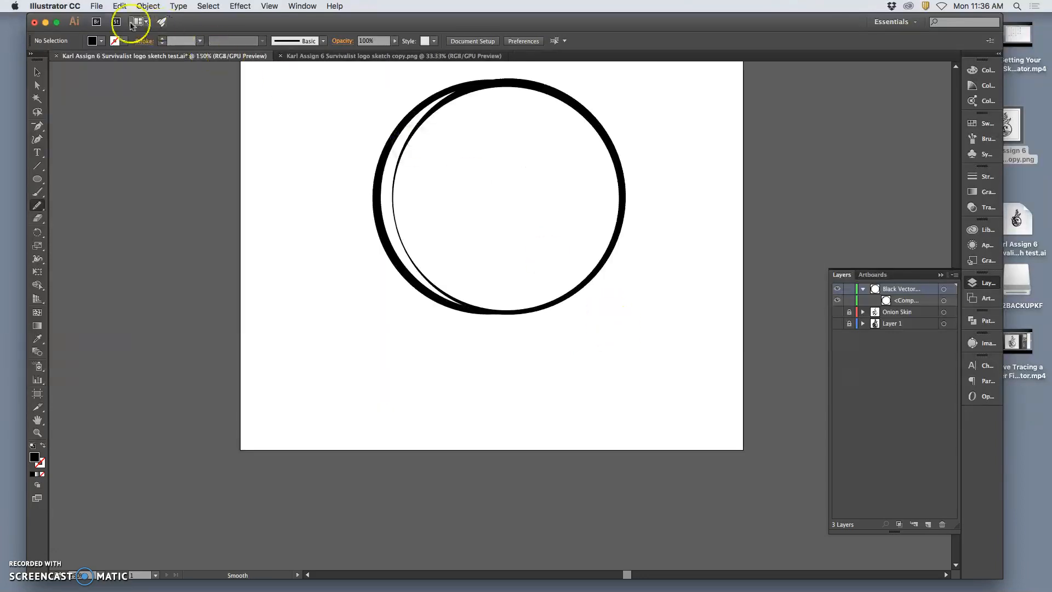
left_click(97, 6)
left_click(121, 90)
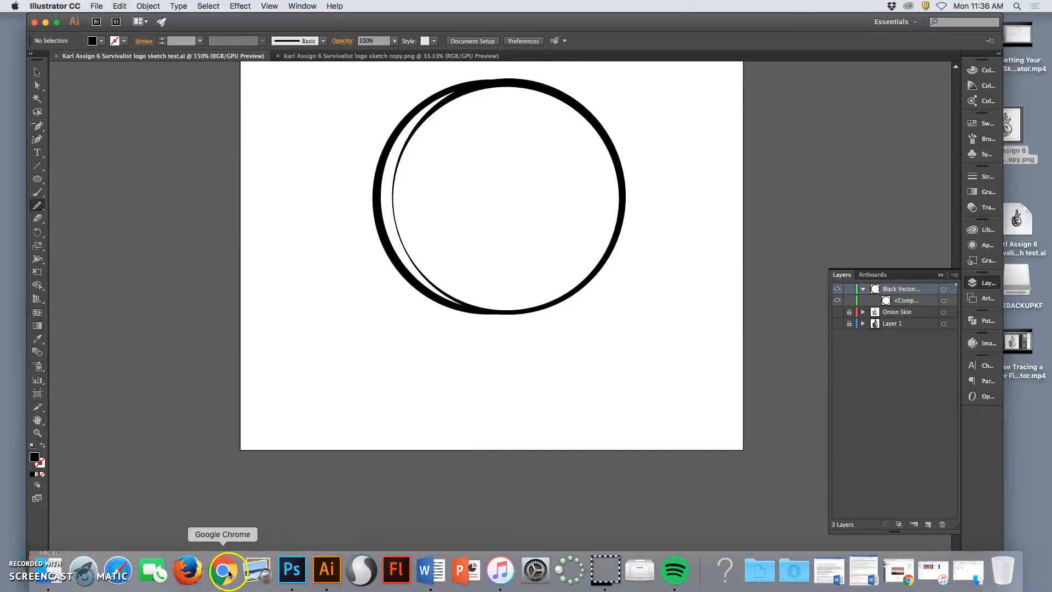
Switch to Google Chrome and open the Links Page of the ARTS-2348-002 course.
left_click(229, 573)
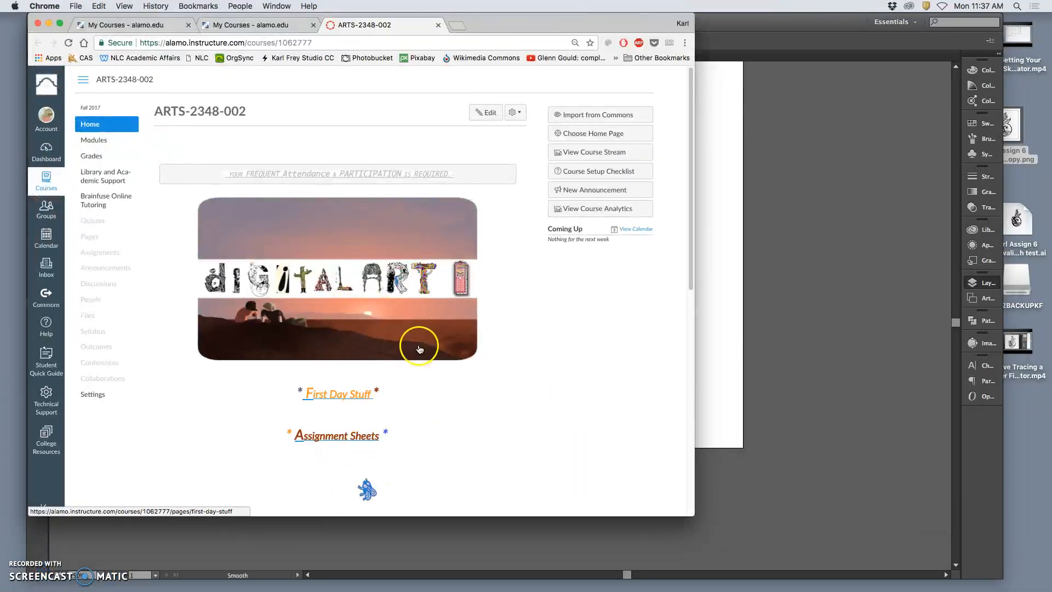
scroll(418, 347, "down", 5)
scroll(419, 348, "down", 1)
left_click(355, 383)
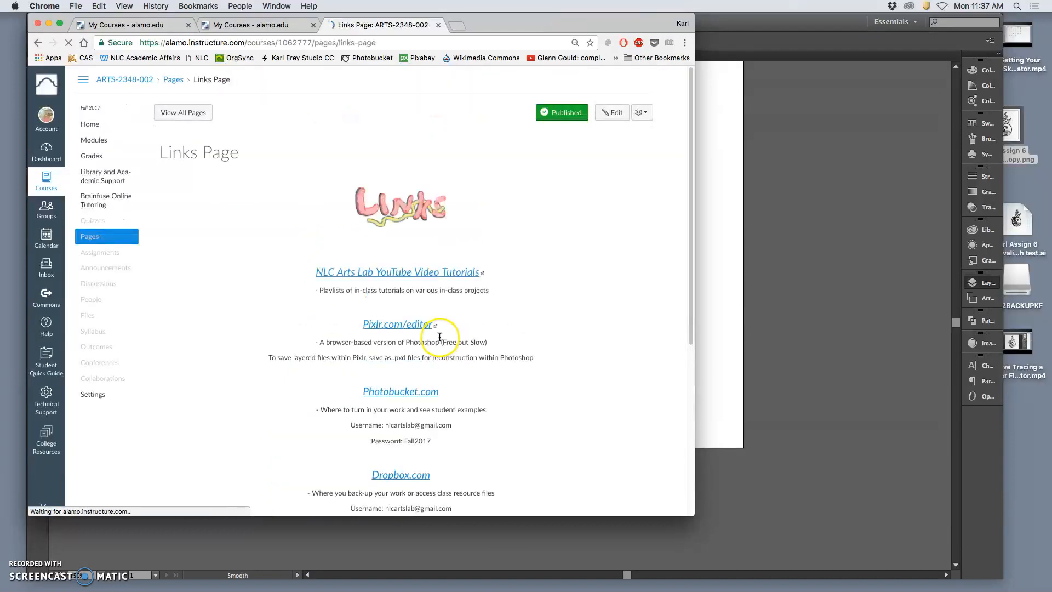
Download the Vector Logo & Illustrator Tips Handout and open the PDF from the Downloads folder in Preview.
scroll(445, 340, "down", 3)
scroll(436, 337, "down", 4)
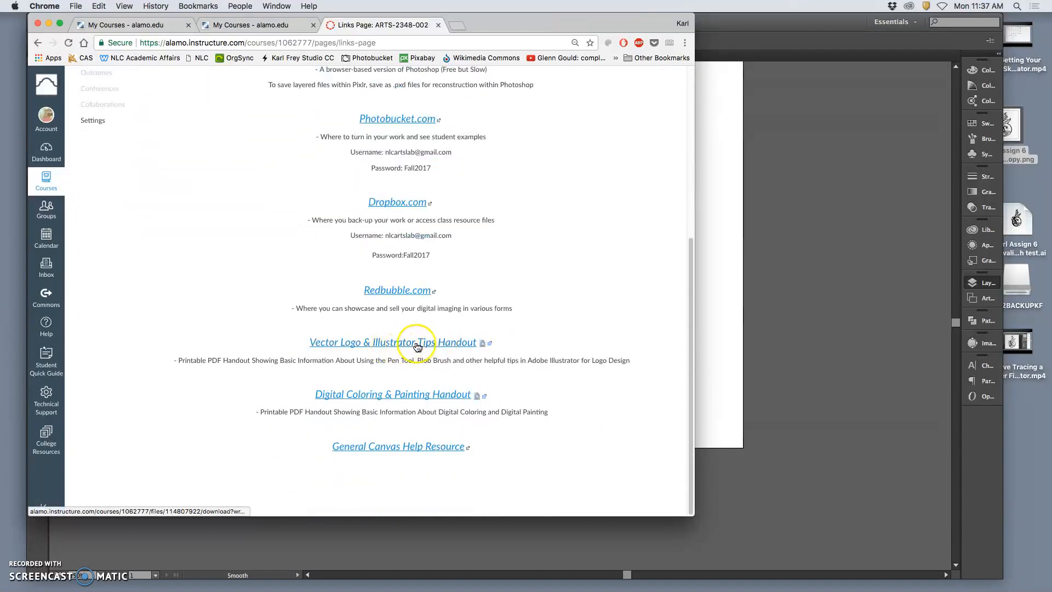
left_click(465, 348)
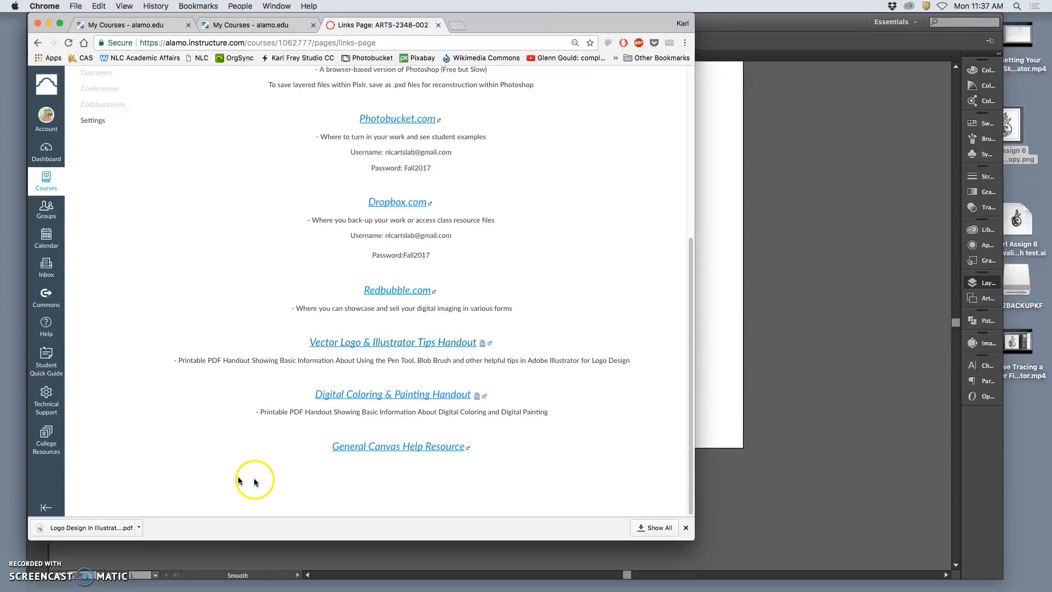
mouse_move(910, 586)
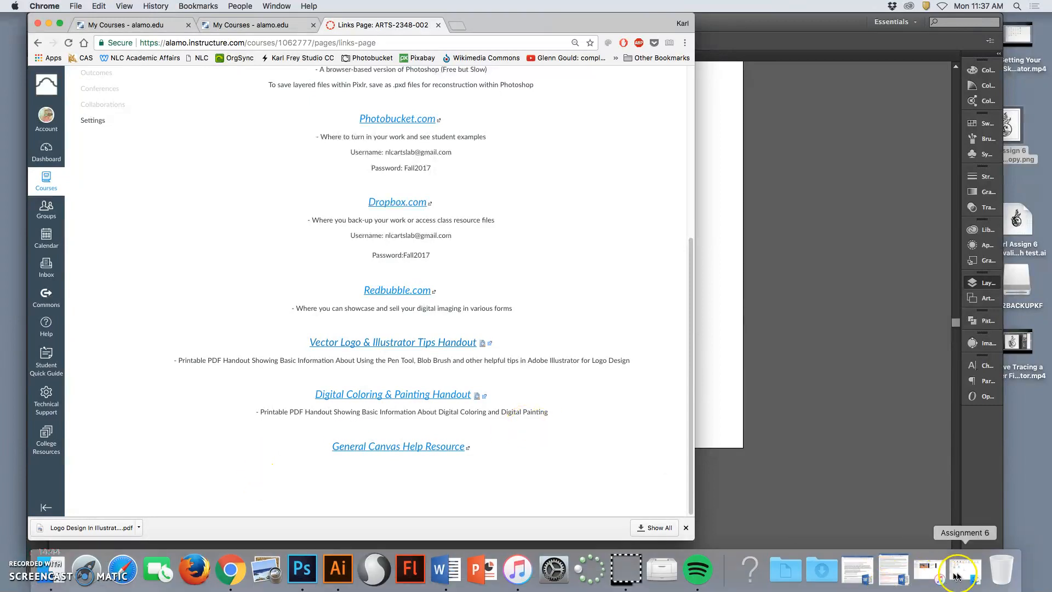
left_click(821, 569)
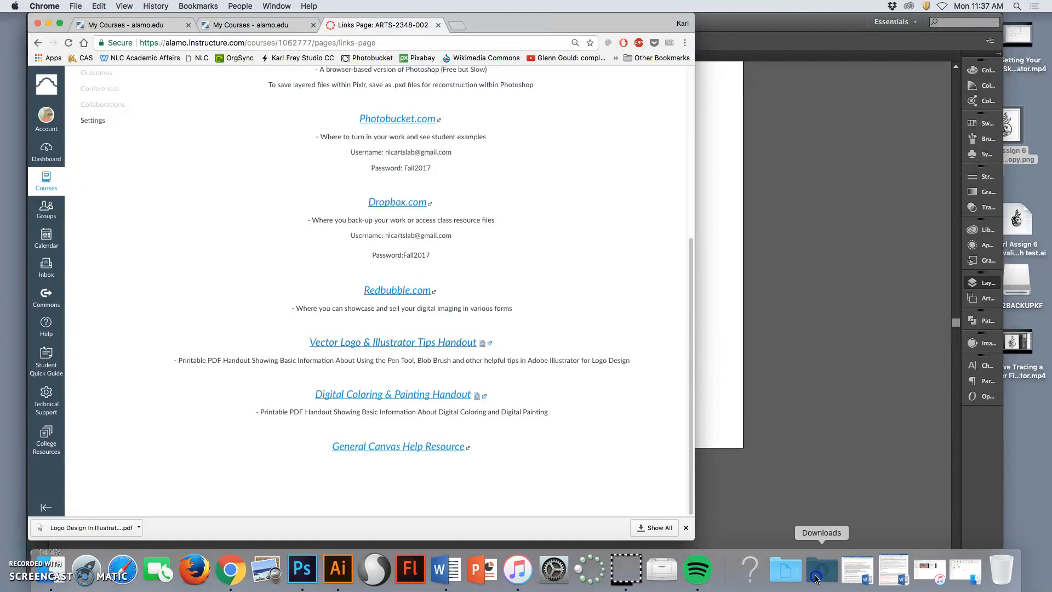
left_click(627, 132)
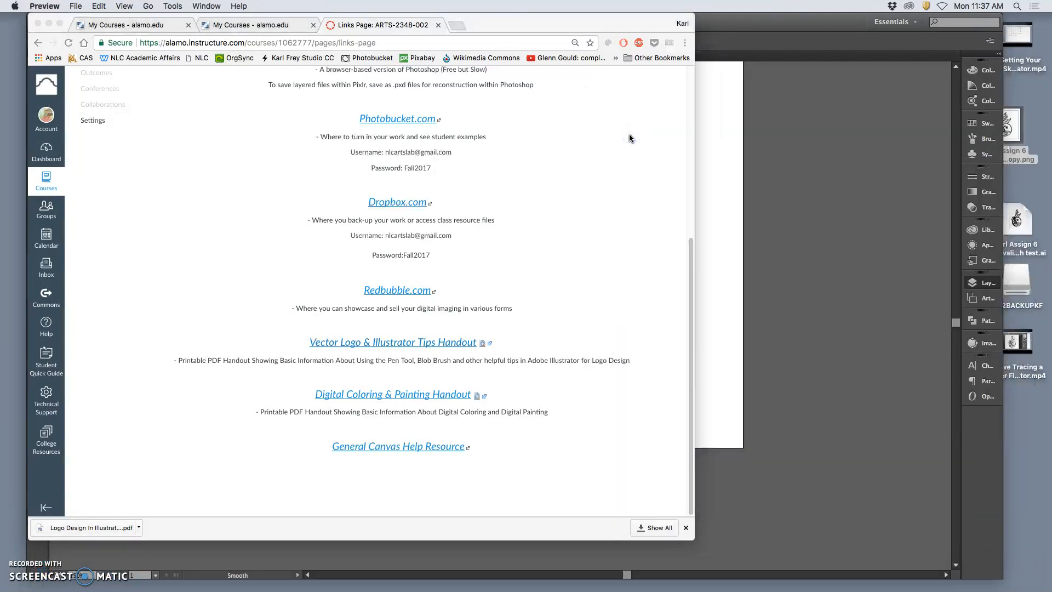
Look through the handout's Width Tool and Pen Tool tips on pages 2 to 4 and the Smooth tool advice on page 11.
left_click(81, 256)
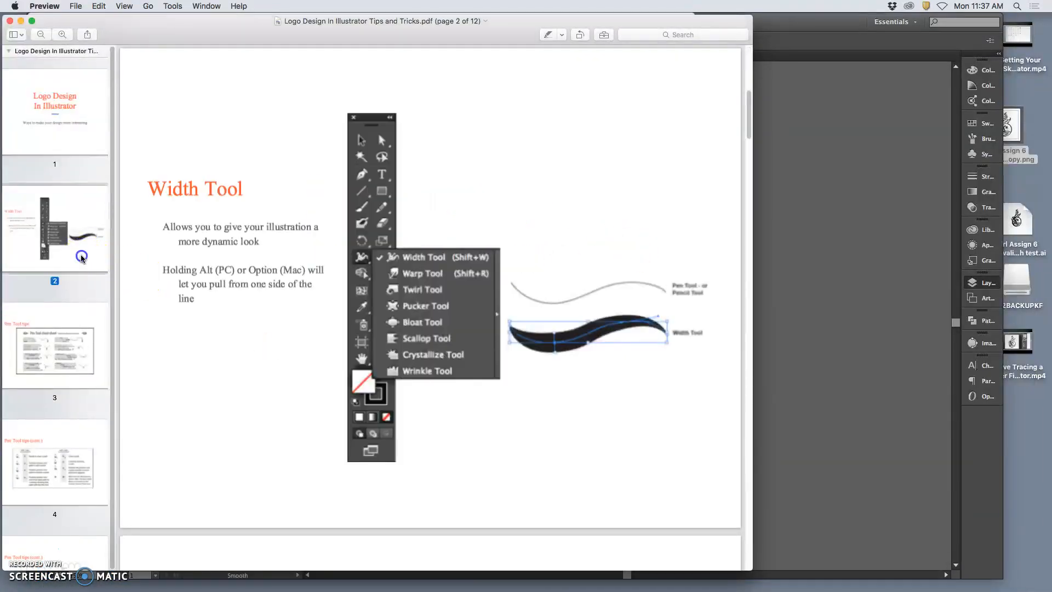
left_click(87, 351)
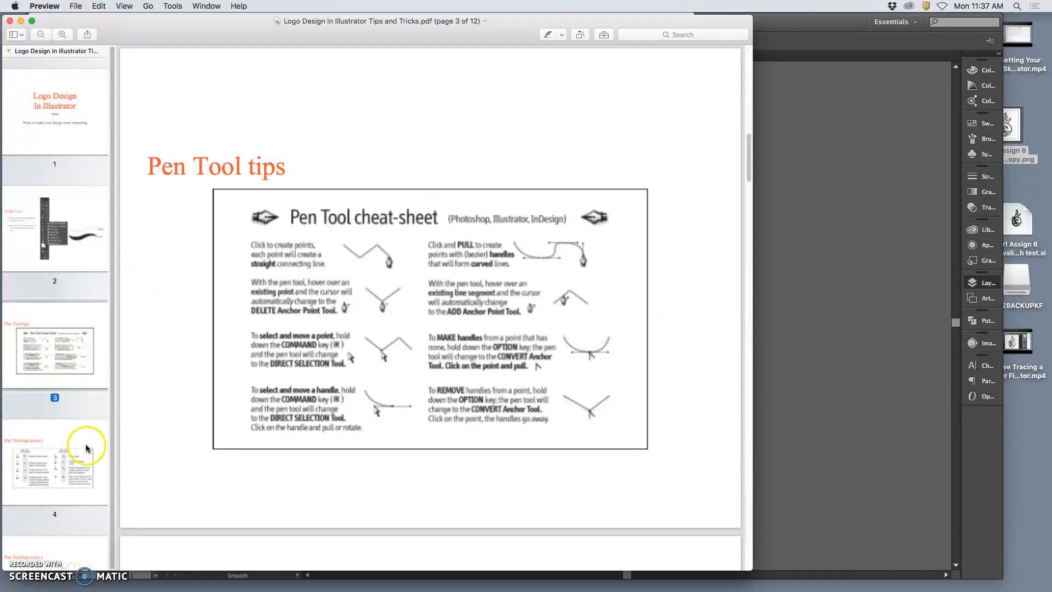
left_click(87, 448)
scroll(93, 446, "down", 10)
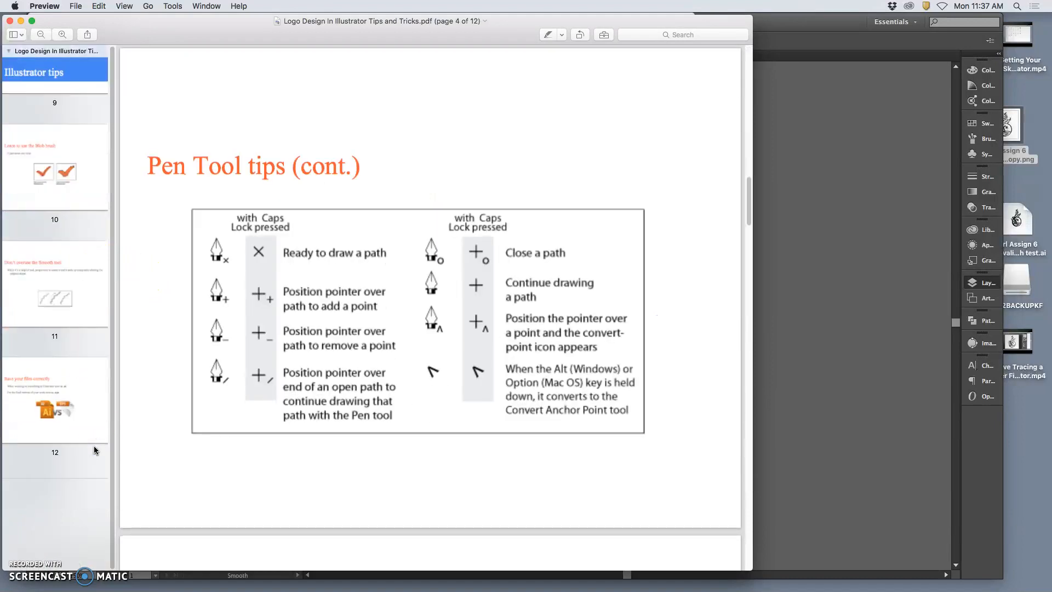
left_click(75, 314)
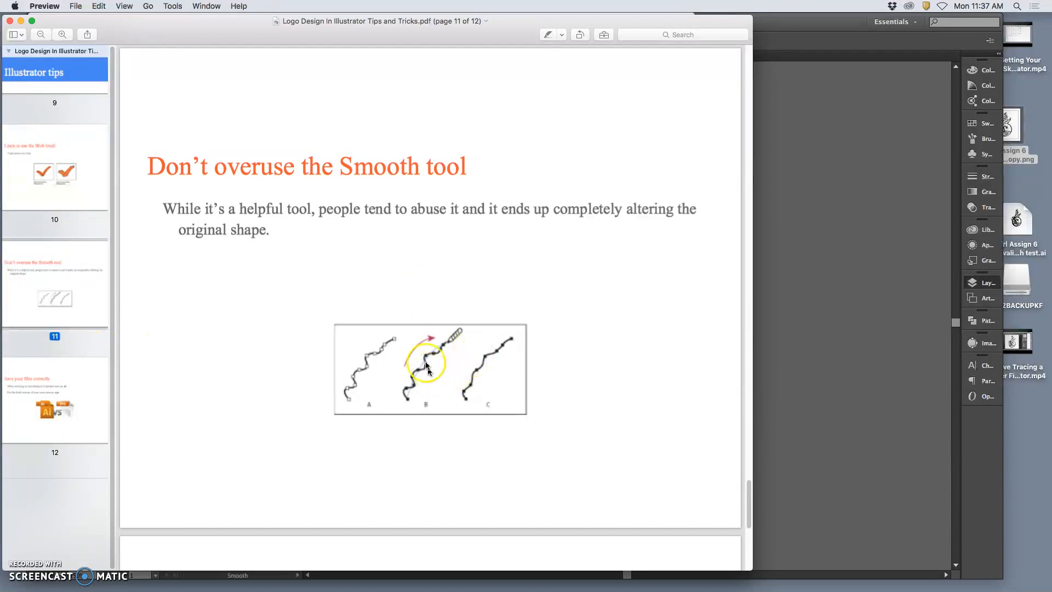